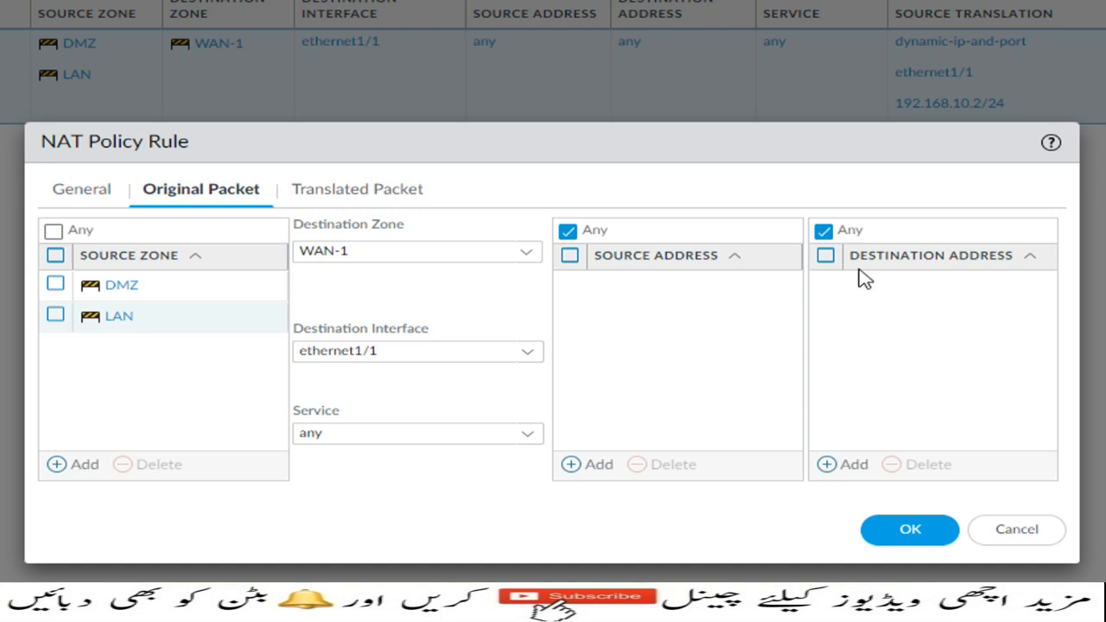
# Examine the NAT rule's source translation types and compare them with the picture notes on SNAT and Dynamic IP and Port.
pyautogui.click(357, 195)
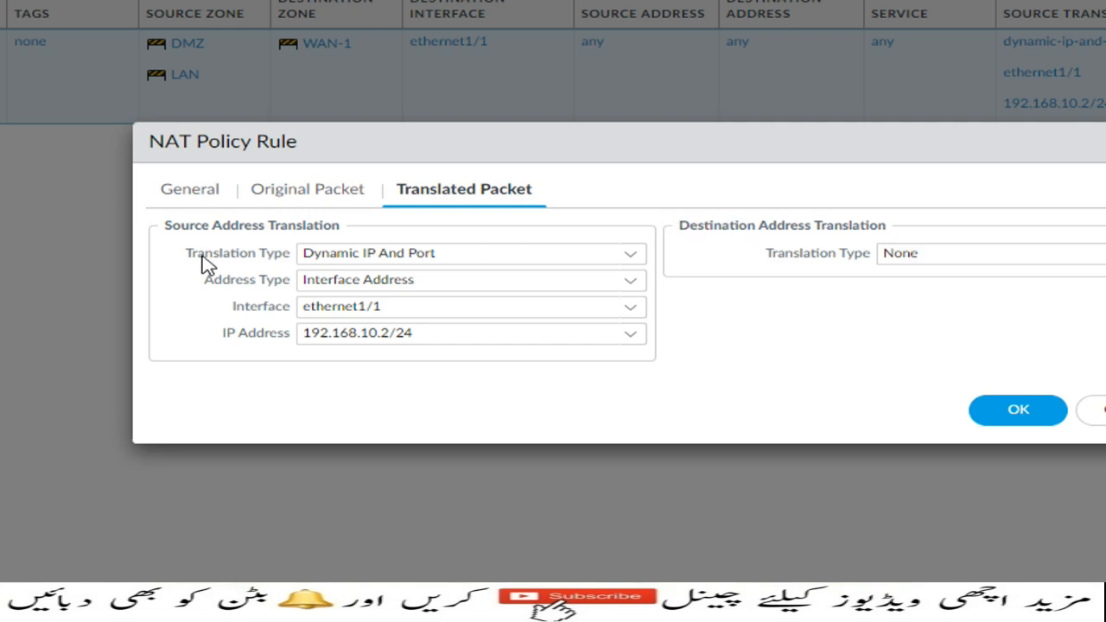
pyautogui.click(635, 261)
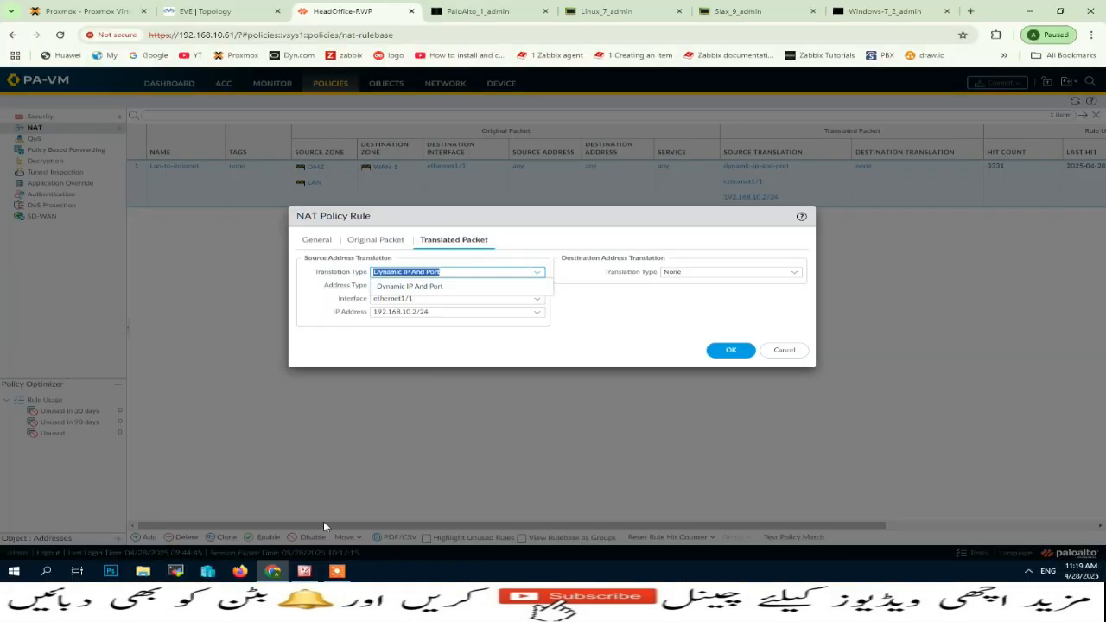
pyautogui.click(304, 572)
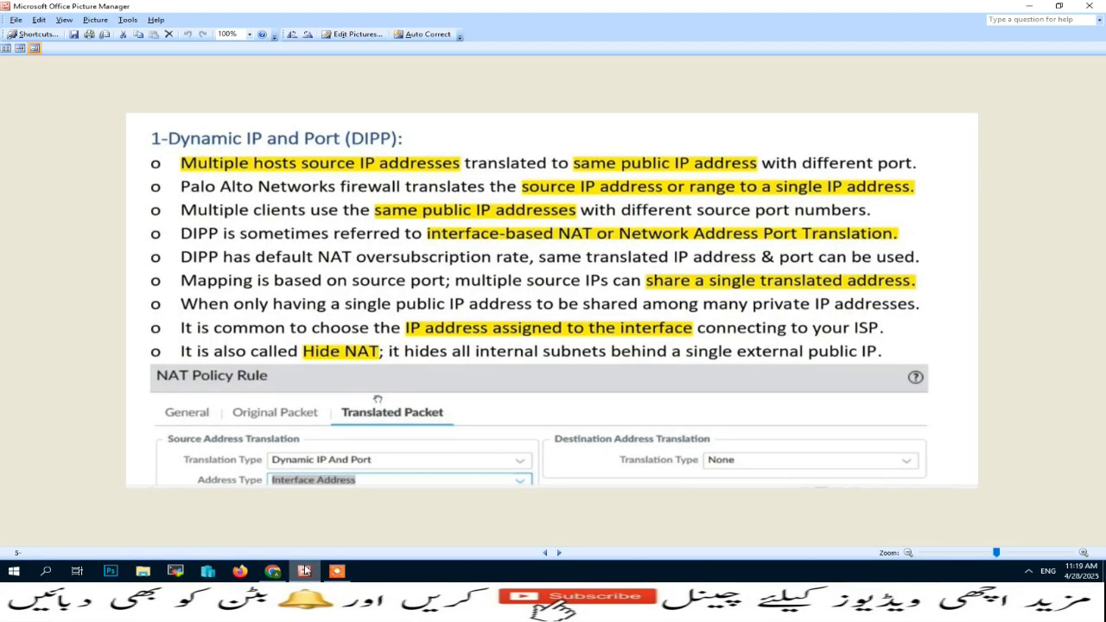
pyautogui.scroll(1, 489, 495)
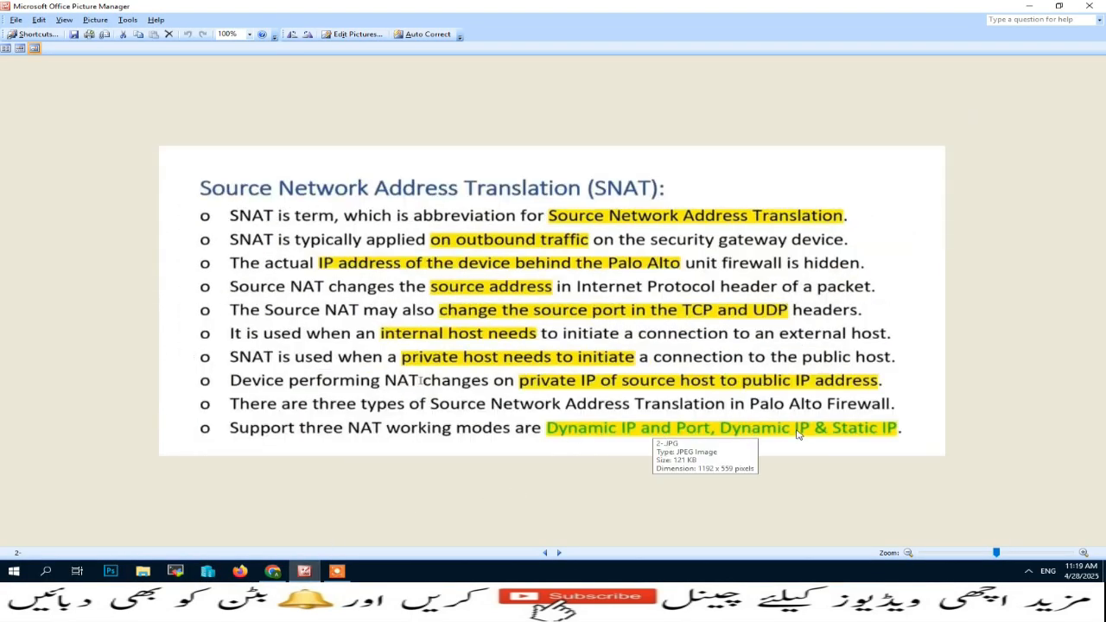
pyautogui.scroll(-1, 838, 432)
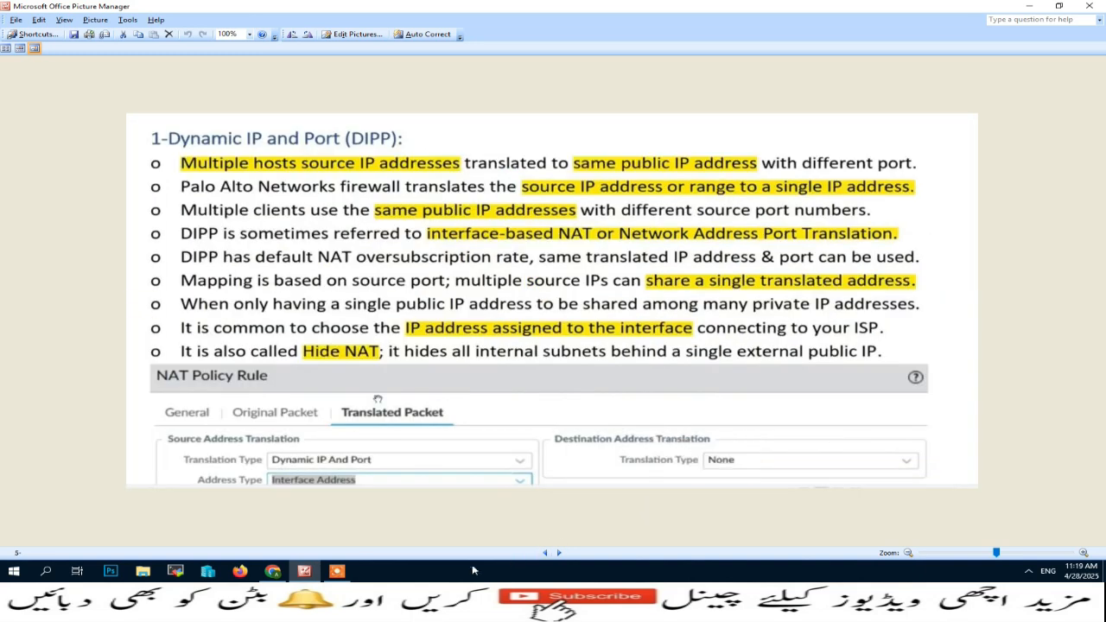
# Check the rule's translated interface and address type against the EVE topology, then close the NAT rule without saving.
pyautogui.click(272, 571)
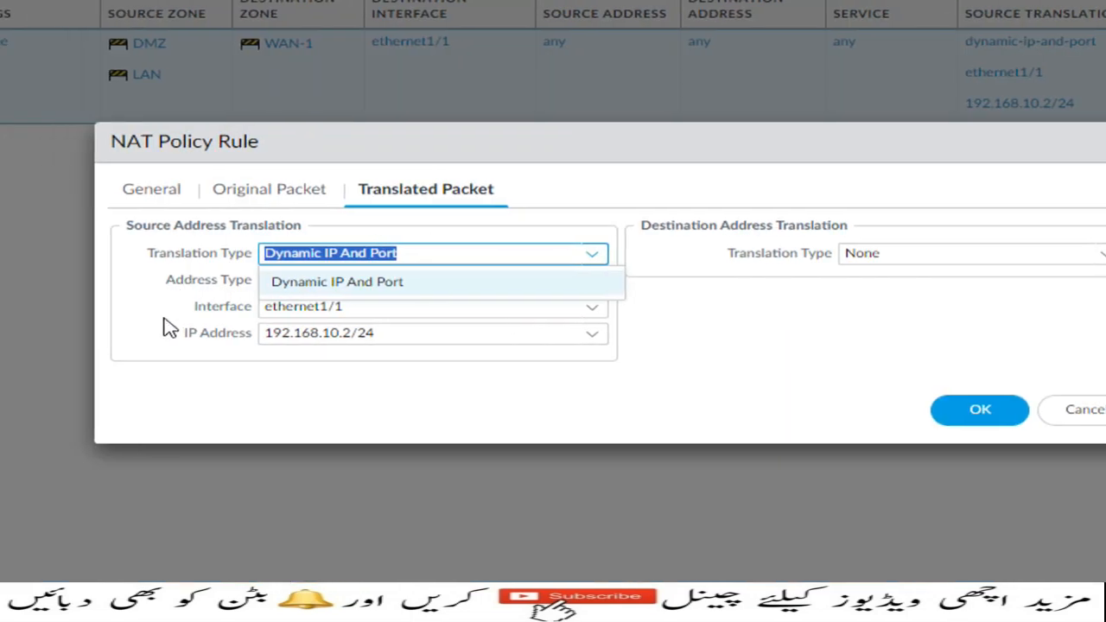
pyautogui.click(322, 305)
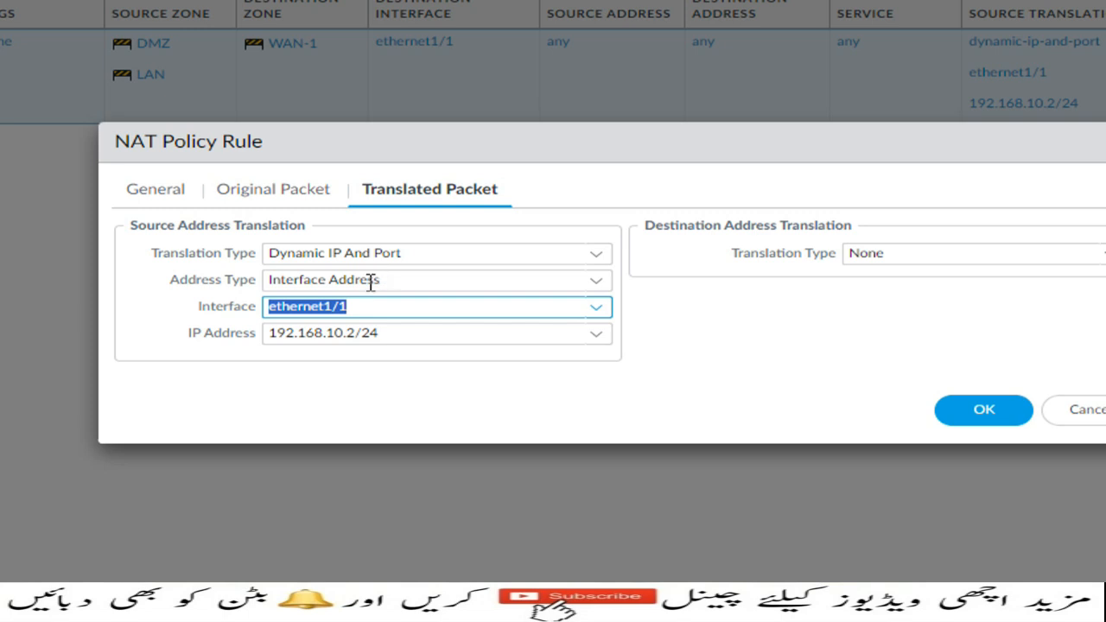
pyautogui.click(596, 282)
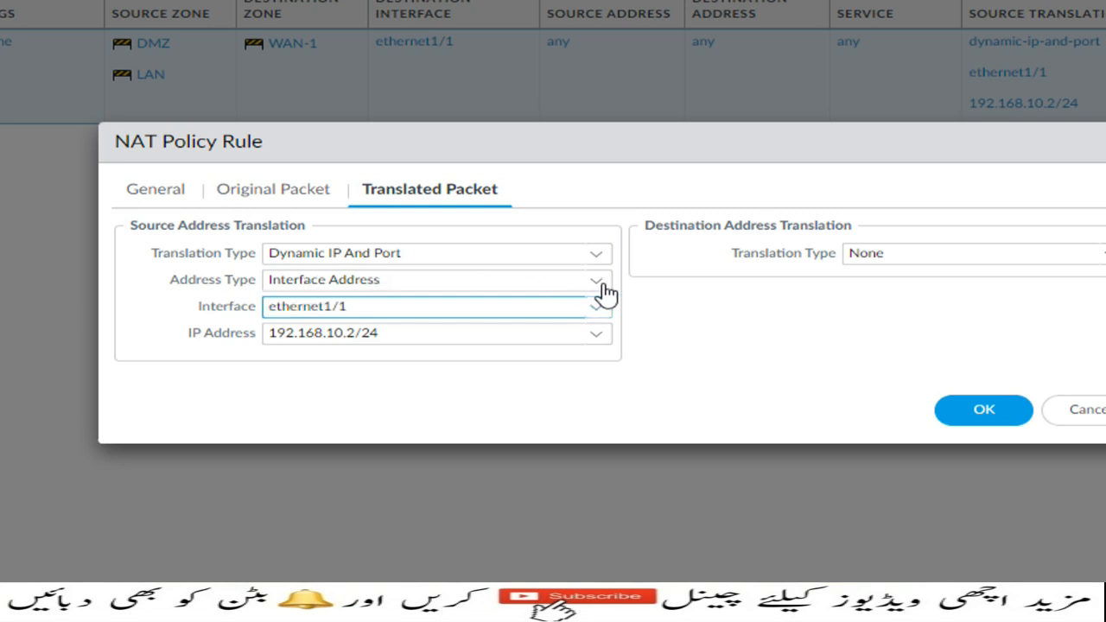
pyautogui.click(421, 337)
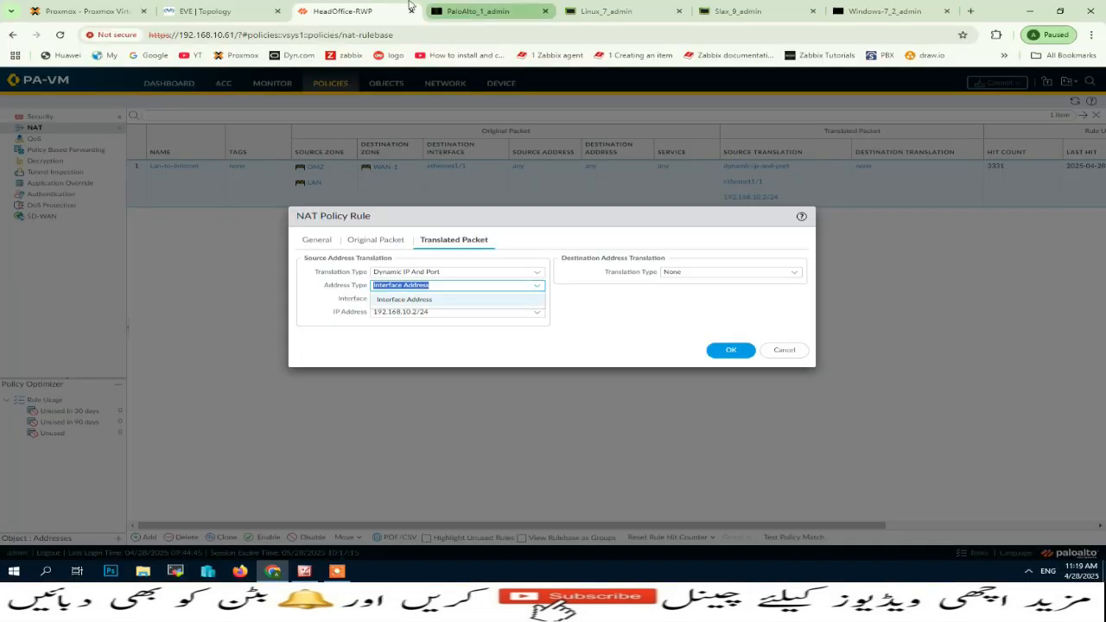
pyautogui.click(216, 11)
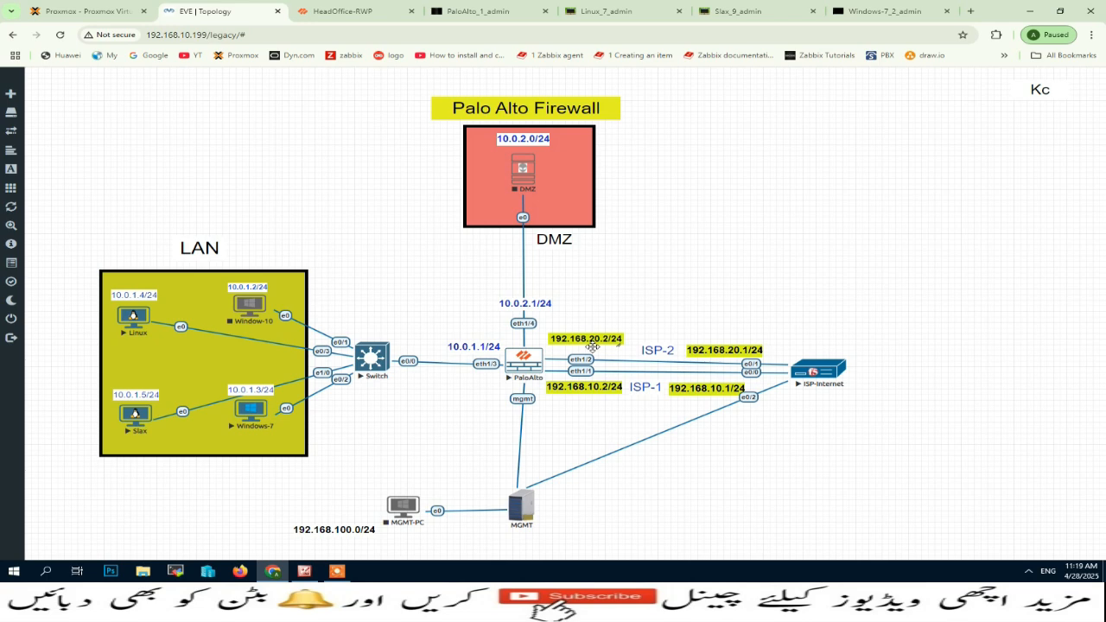
pyautogui.click(394, 5)
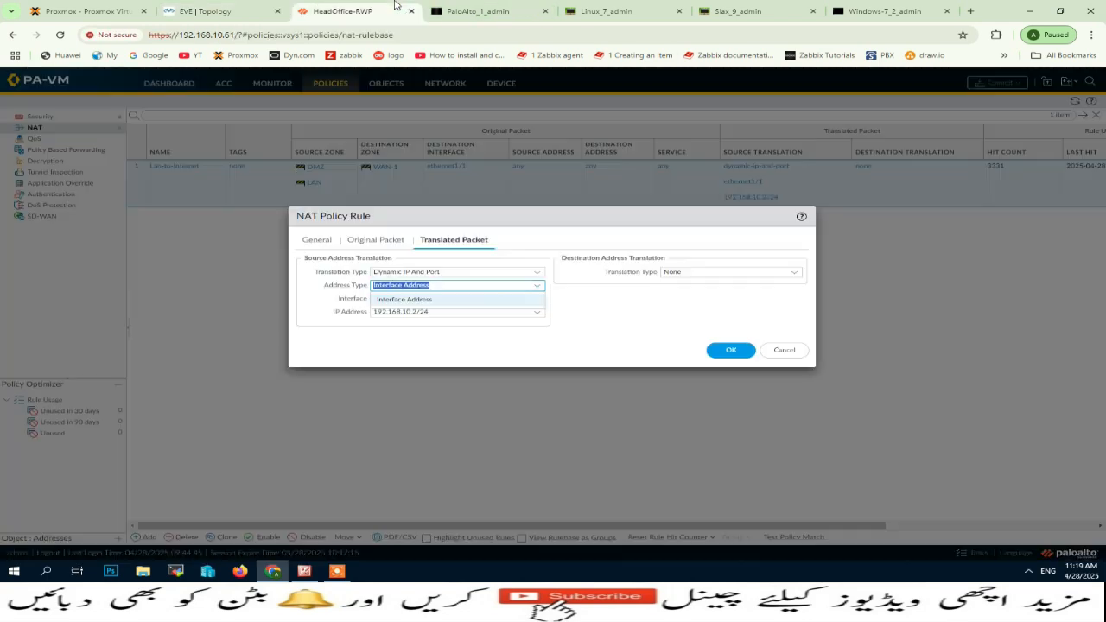
pyautogui.click(794, 352)
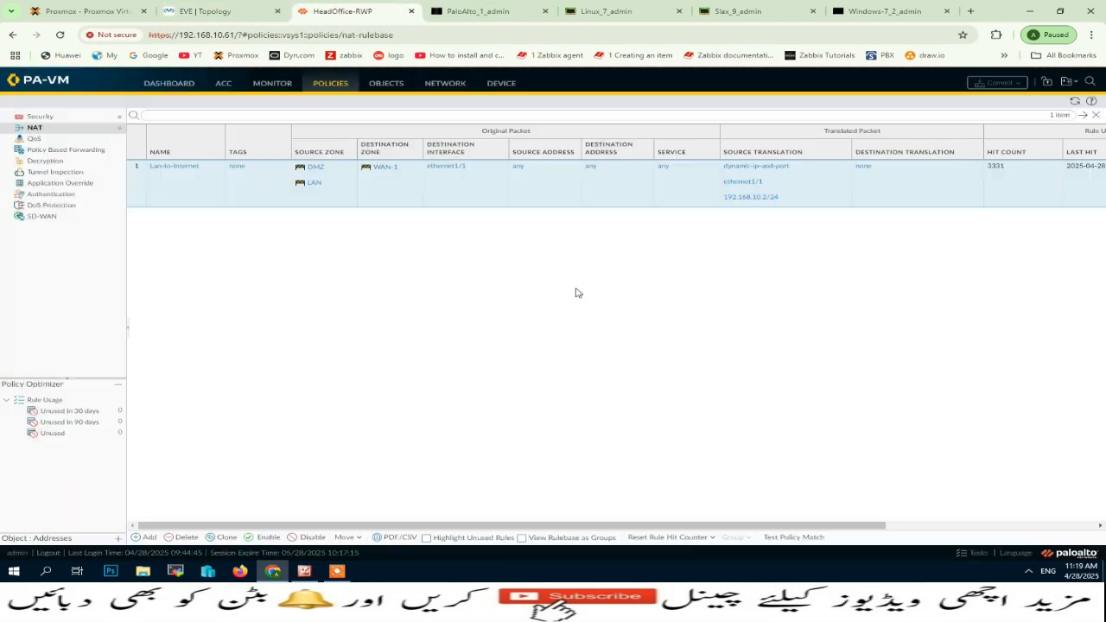
# Review the firewall's Ethernet interface addresses, the NAT policy list and the lab topology.
pyautogui.click(445, 83)
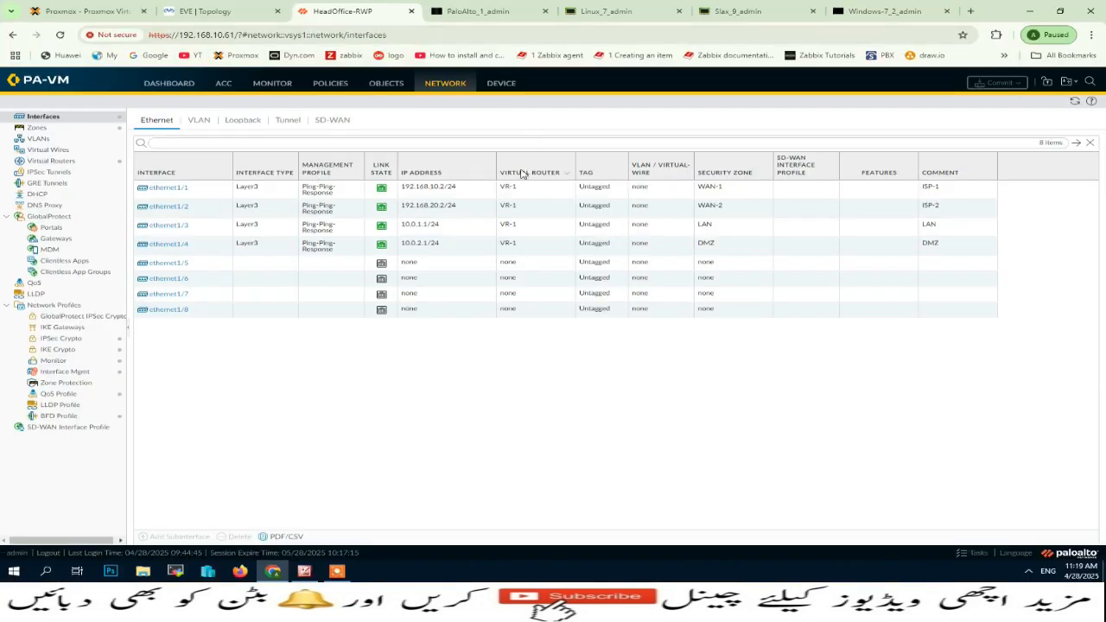
pyautogui.click(331, 83)
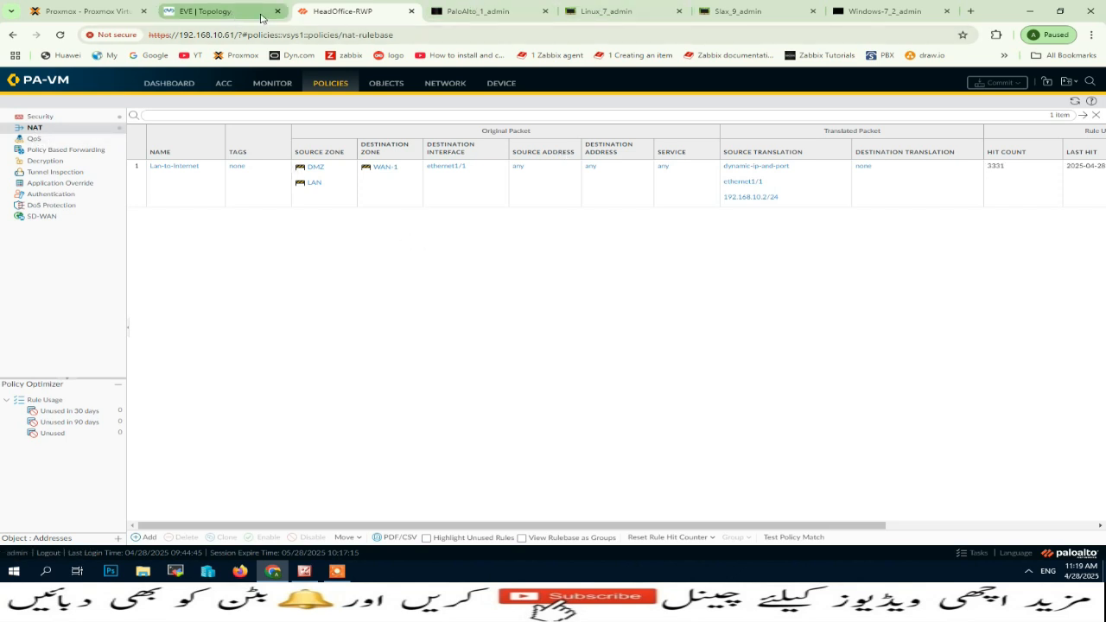
pyautogui.click(216, 11)
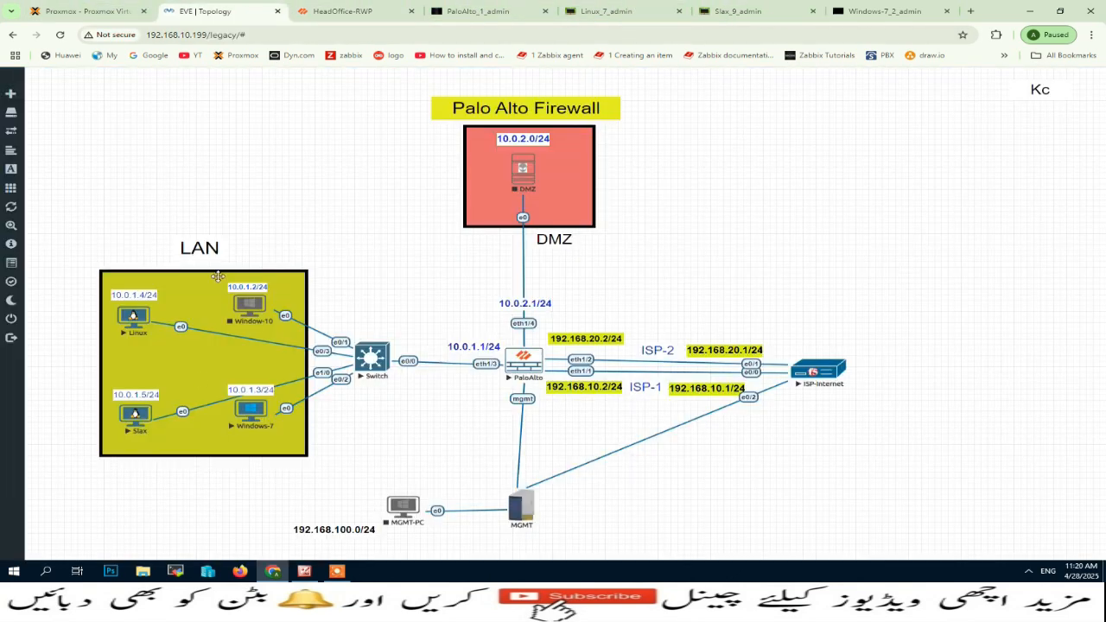
# Run ifconfig on the Linux and Slax consoles to check both LAN hosts' IP addresses.
pyautogui.click(605, 11)
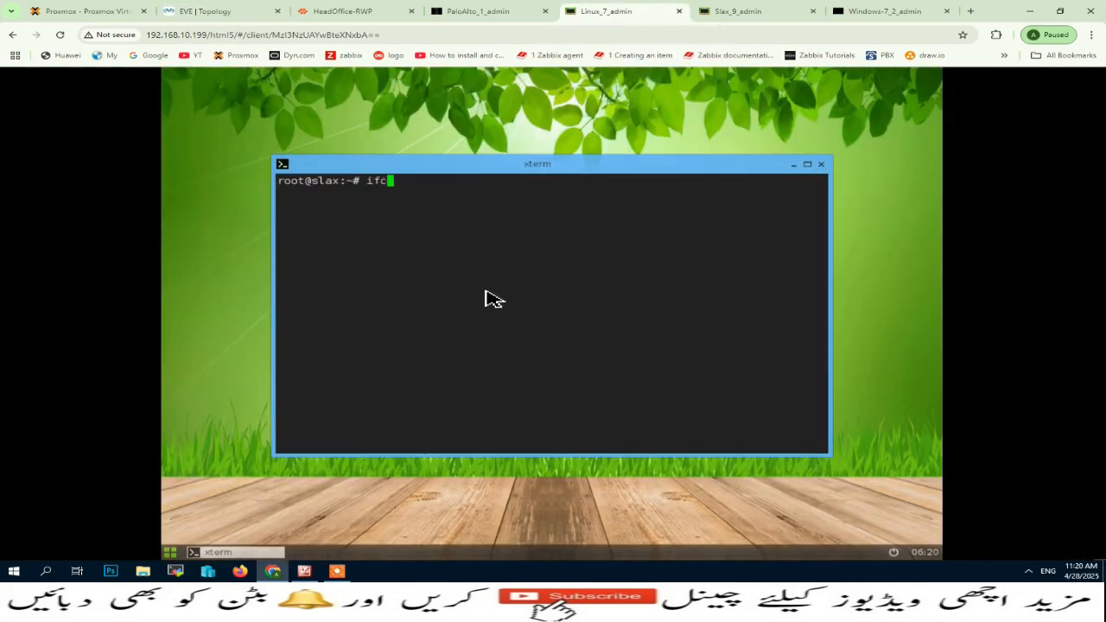
pyautogui.write('ifconfig')
pyautogui.press('Return')
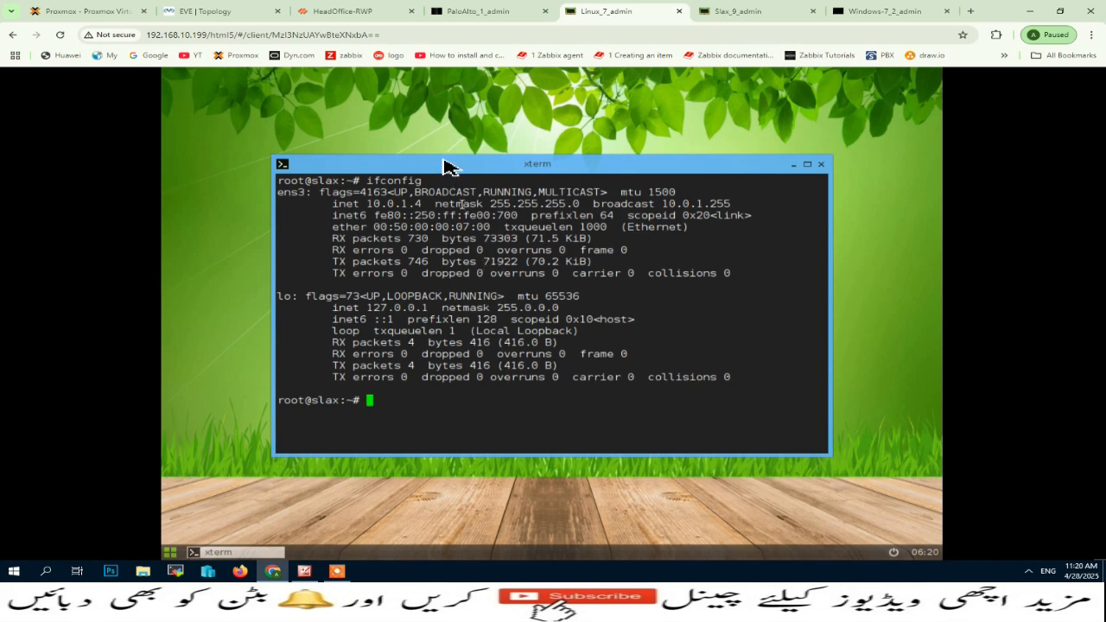
pyautogui.hotkey('ctrl', 'Tab')
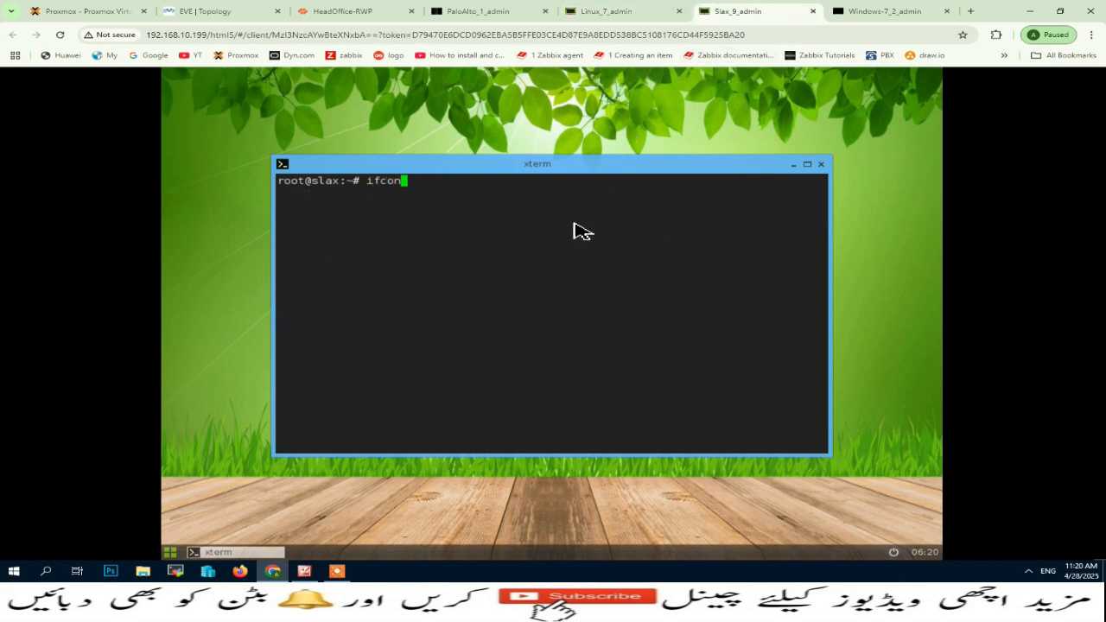
pyautogui.press('Return')
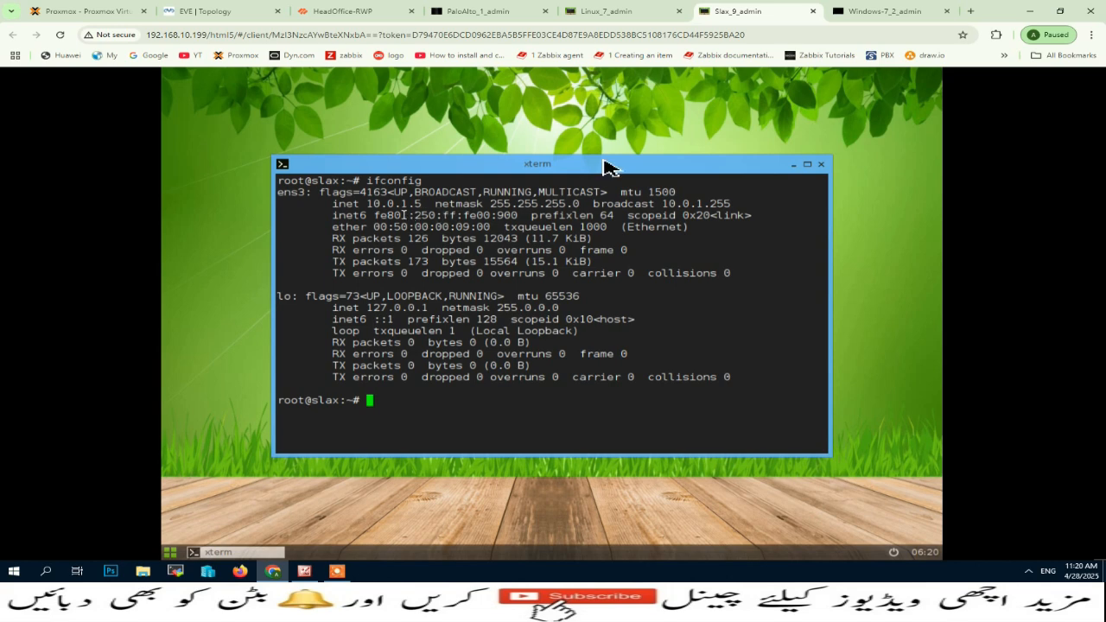
# Start a continuous ping to 8.8.8.8 from the Linux machine's terminal.
pyautogui.click(208, 10)
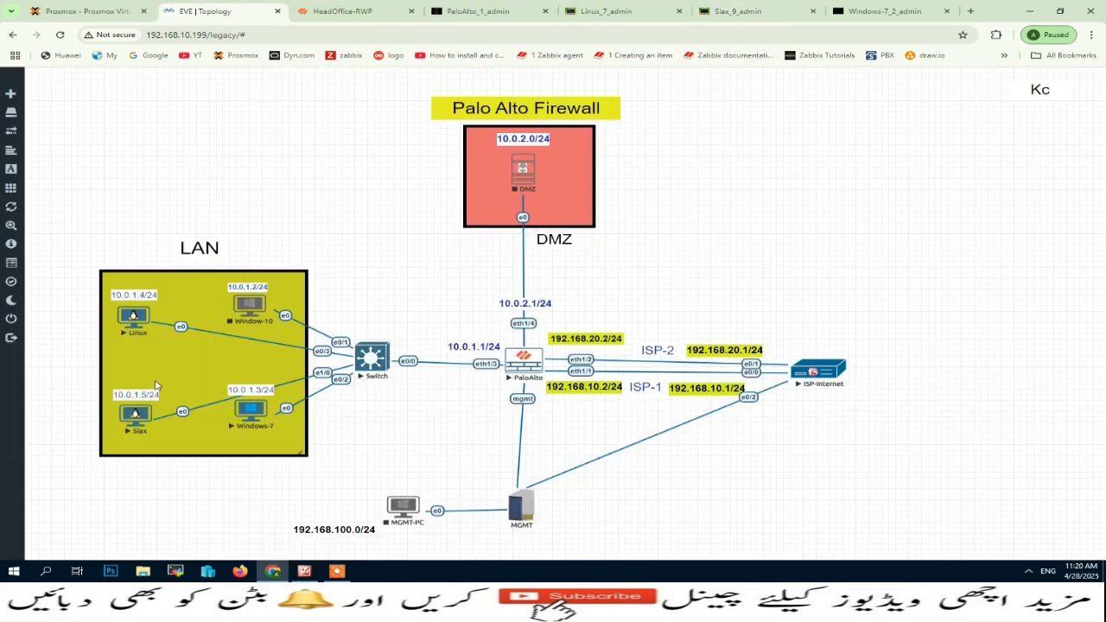
pyautogui.click(656, 7)
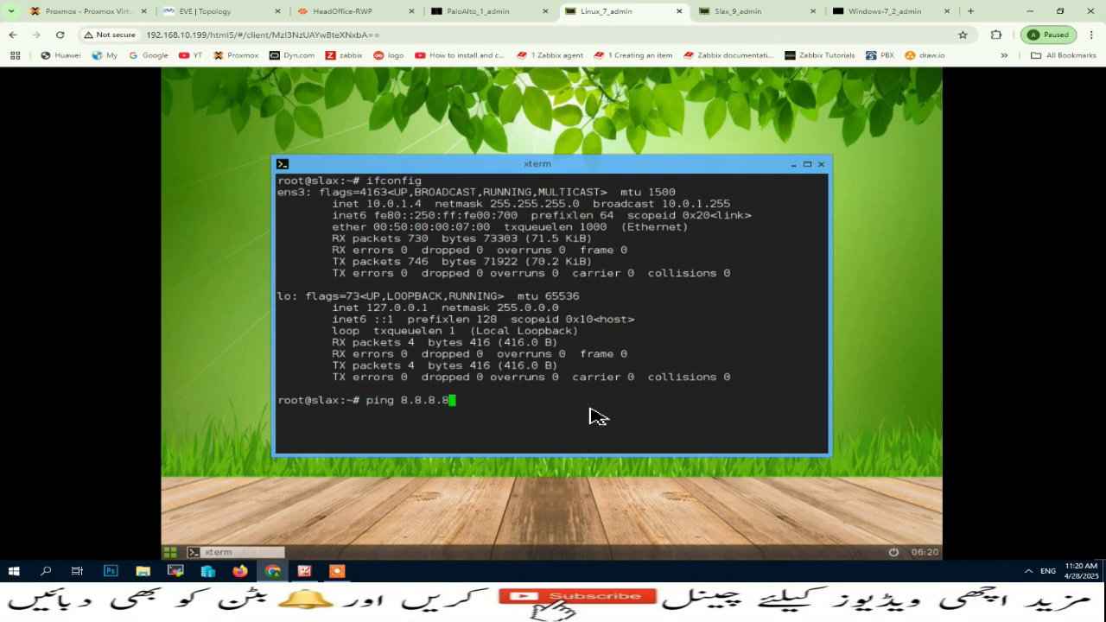
pyautogui.press('Return')
pyautogui.click(739, 12)
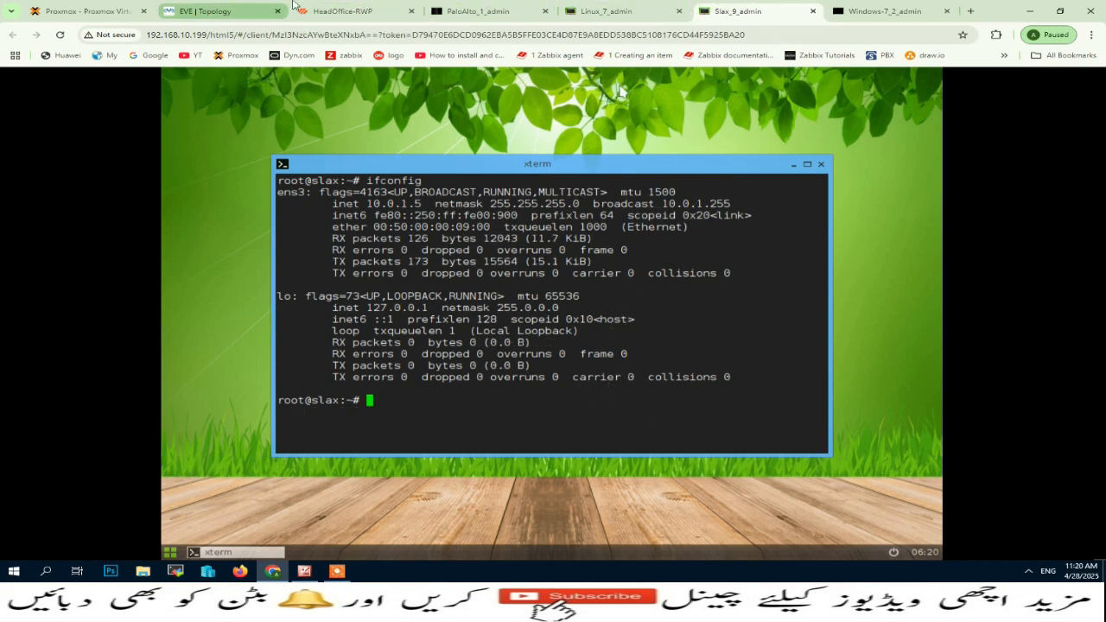
# Open the firewall's Session Browser and expand the first ping session's details to inspect its NAT flows.
pyautogui.click(350, 6)
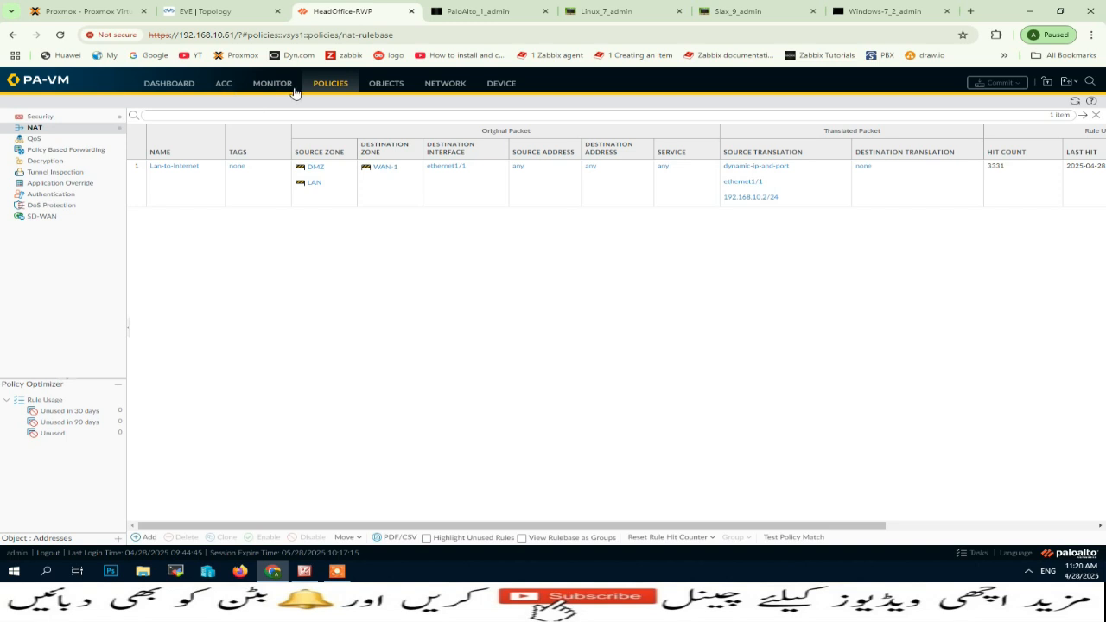
pyautogui.click(278, 86)
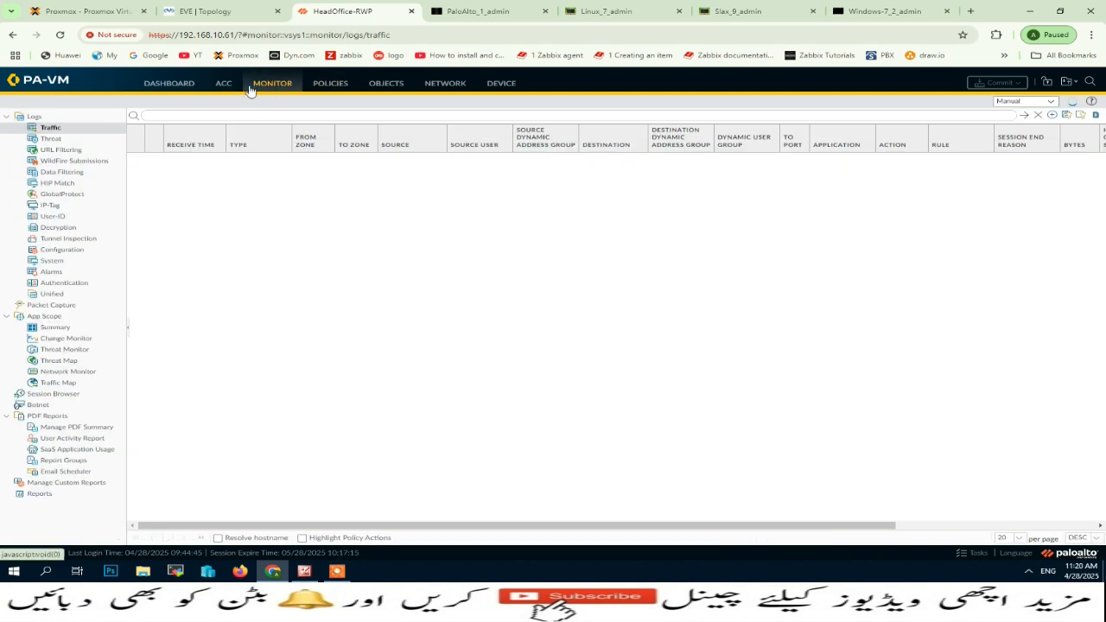
pyautogui.click(58, 394)
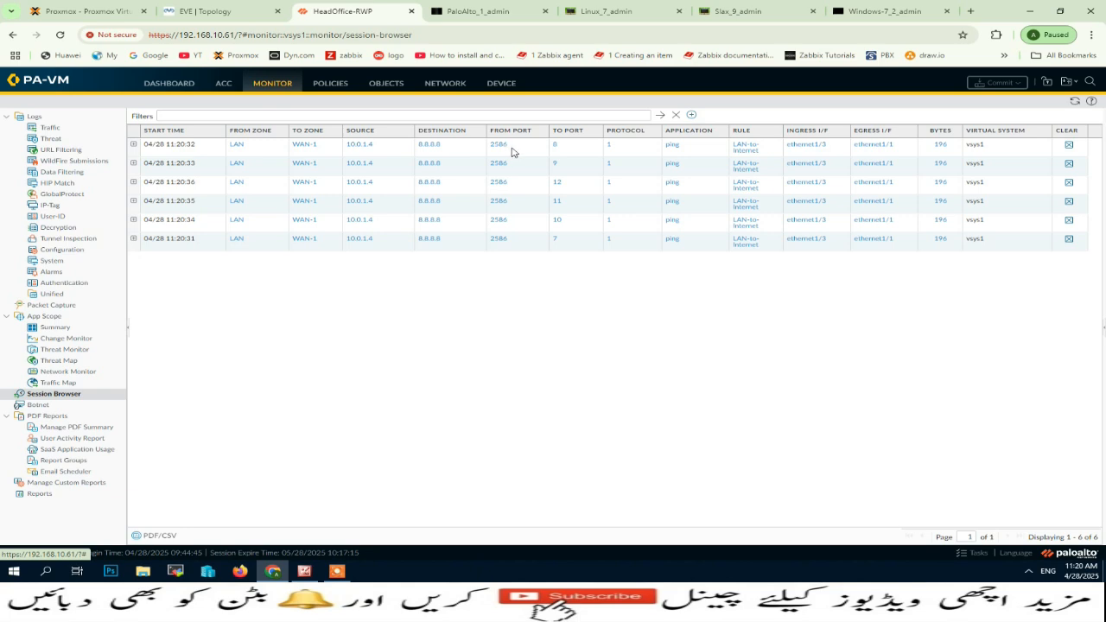
pyautogui.click(133, 145)
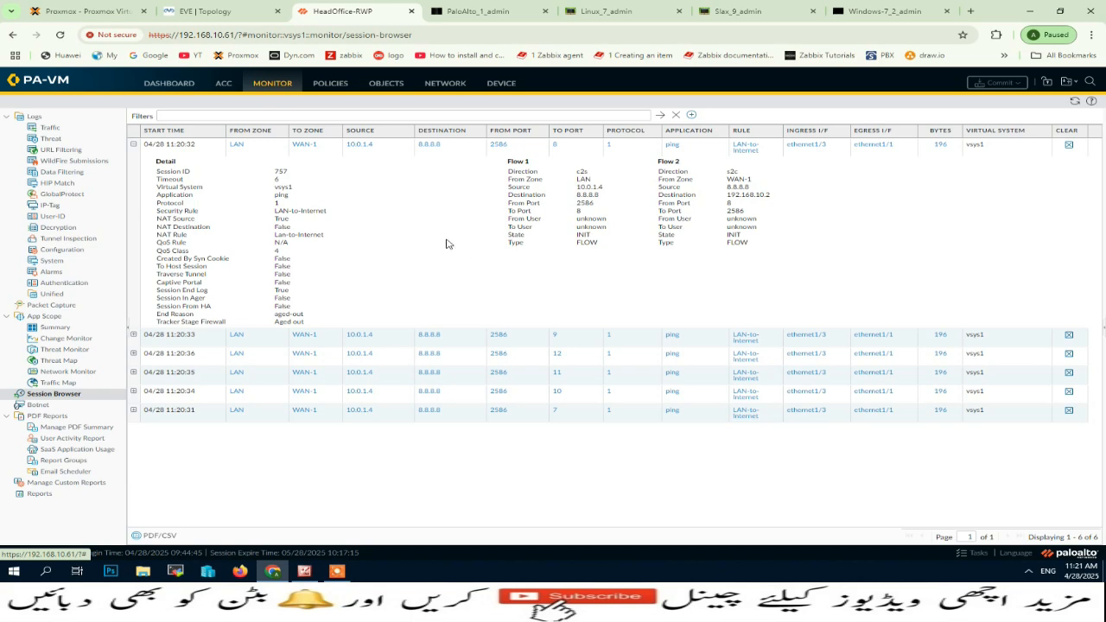
# List all active sessions in the Palo Alto console with show session all.
pyautogui.click(756, 11)
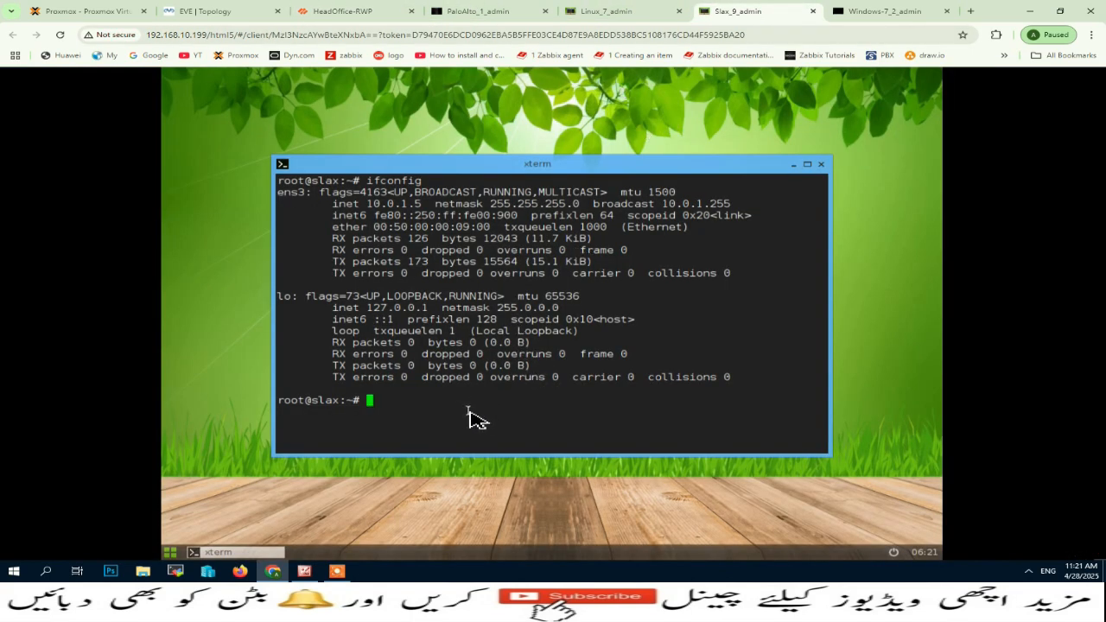
pyautogui.click(480, 11)
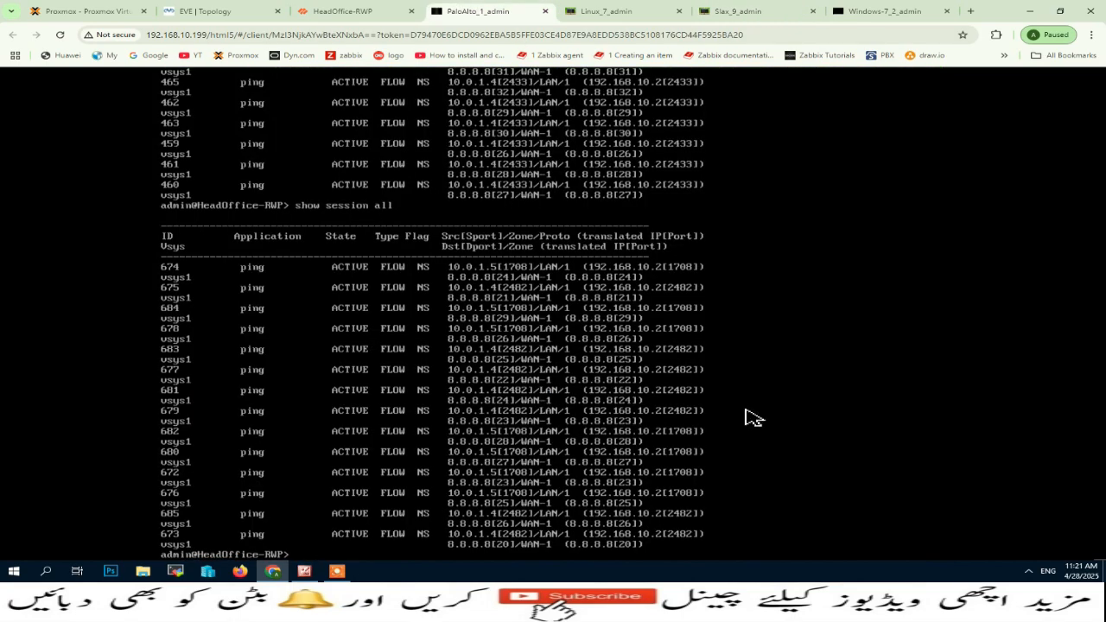
pyautogui.hotkey('ctrl', 'Tab')
pyautogui.click(470, 9)
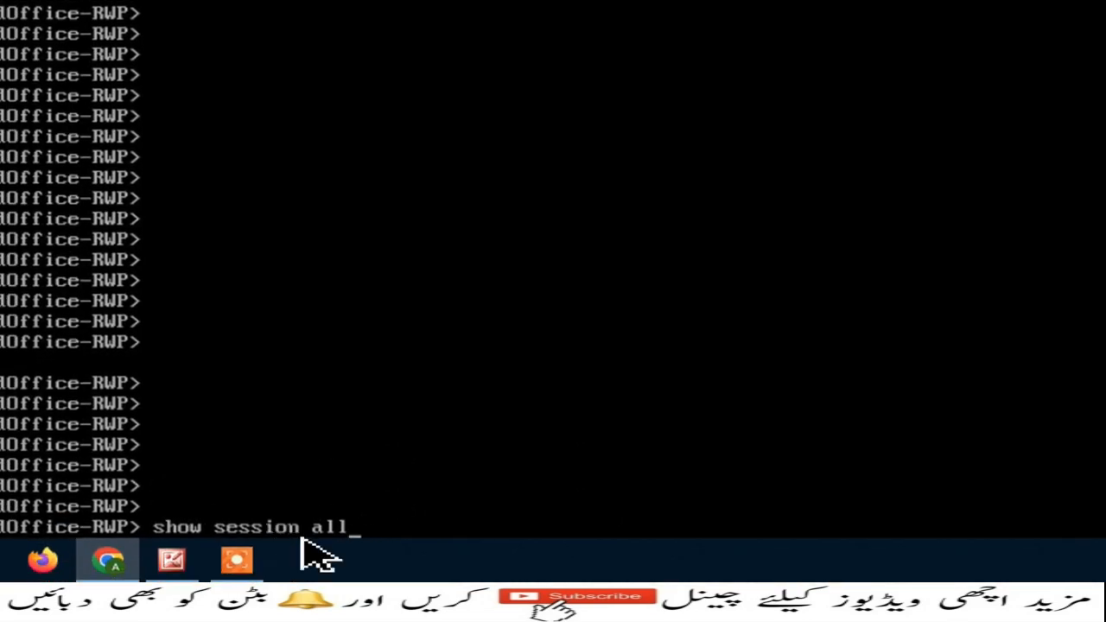
pyautogui.press('Return')
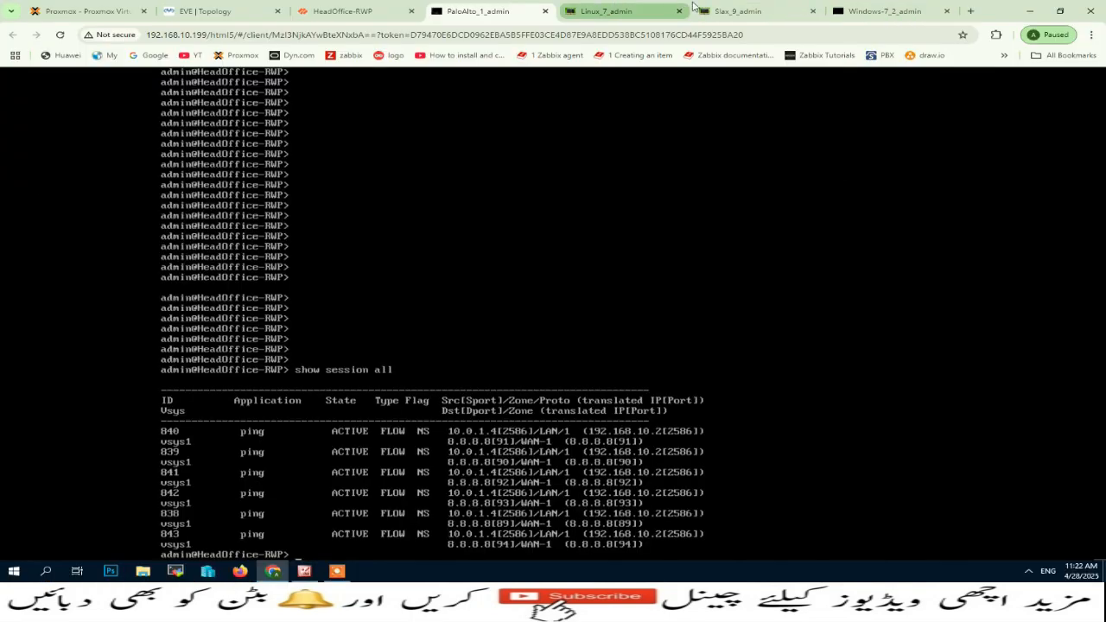
# Start a continuous ping to 1.1.1.1 from the Slax machine's terminal.
pyautogui.click(738, 12)
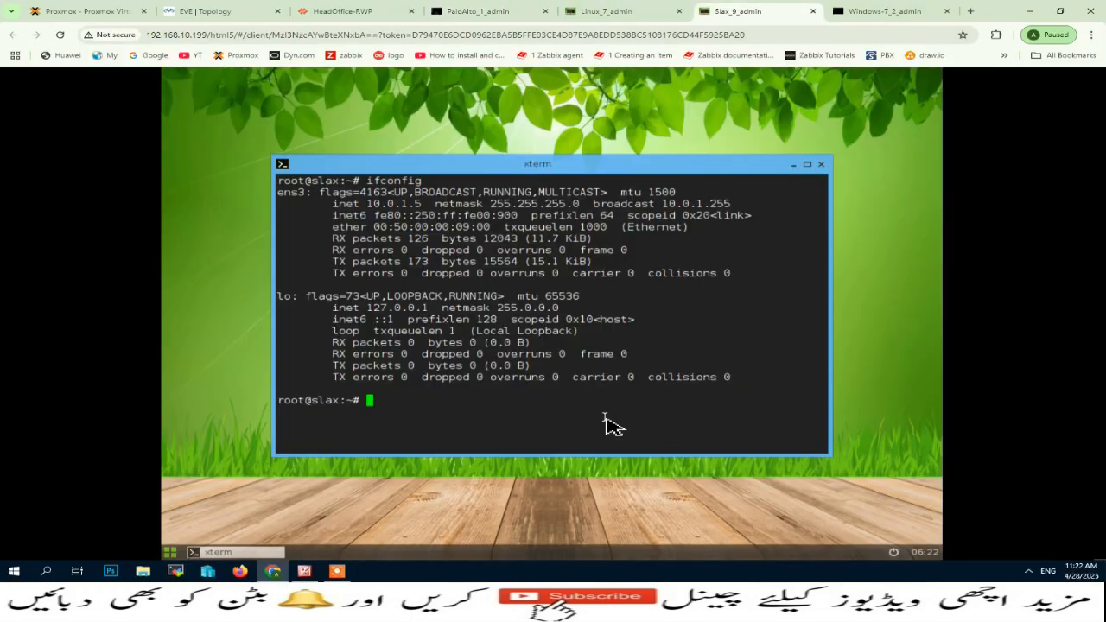
pyautogui.press('Up')
pyautogui.press('BackSpace')
pyautogui.press('BackSpace')
pyautogui.press('BackSpace')
pyautogui.press('BackSpace')
pyautogui.press('BackSpace')
pyautogui.press('BackSpace')
pyautogui.press('BackSpace')
pyautogui.press('BackSpace')
pyautogui.press('BackSpace')
pyautogui.write('ping 1.1.1.1')
pyautogui.press('Return')
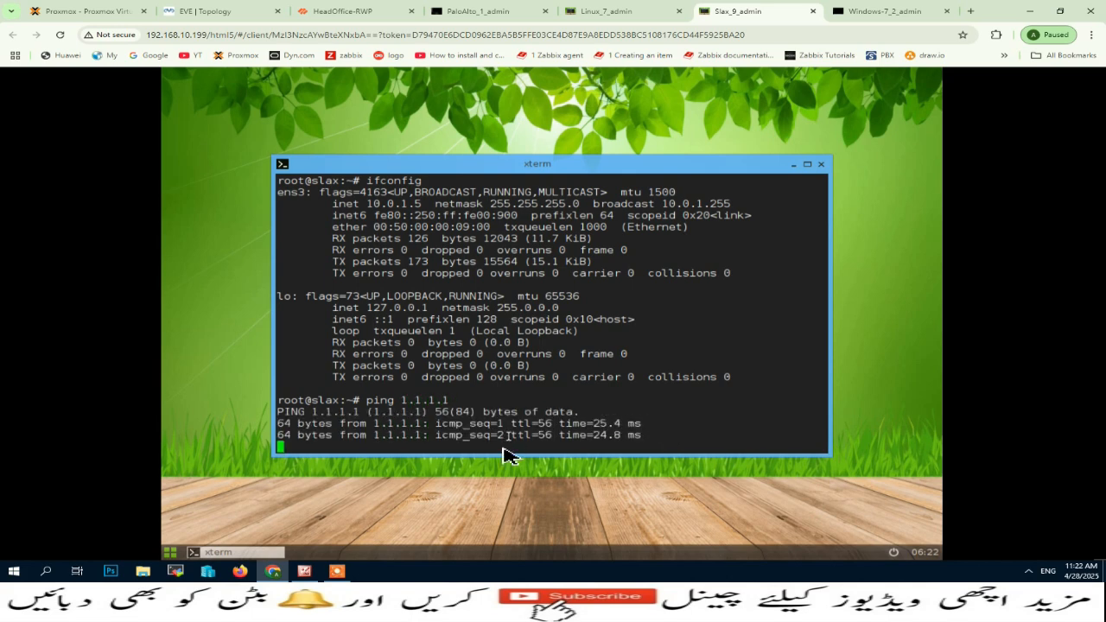
# Rerun show session all in the Palo Alto console to compare both hosts' translations, then return to the firewall's web interface.
pyautogui.click(462, 7)
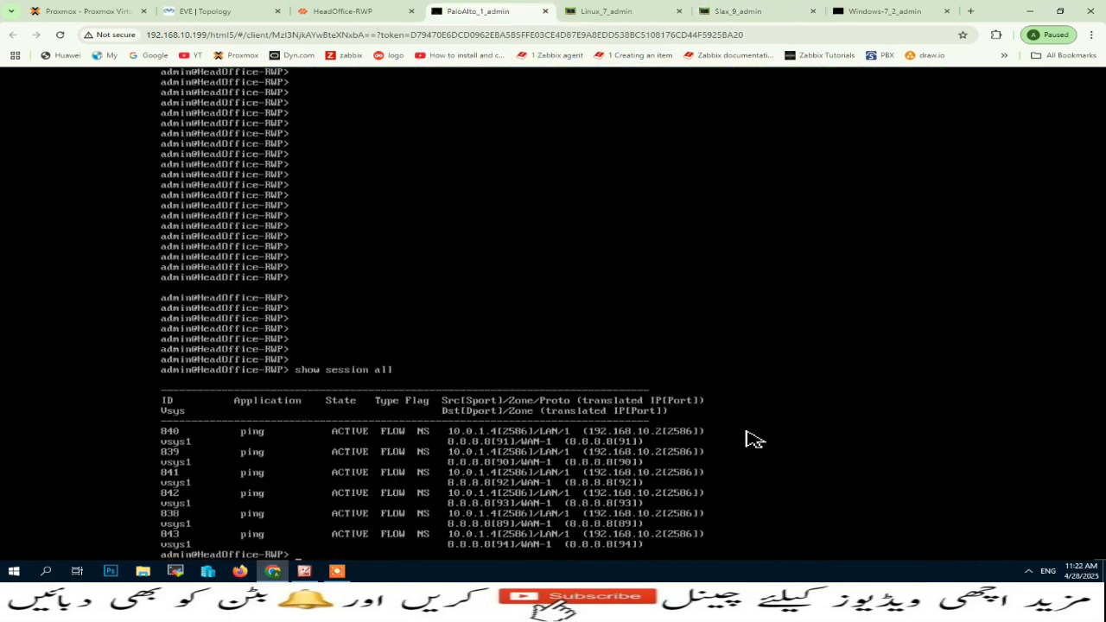
pyautogui.press('Up')
pyautogui.press('Return')
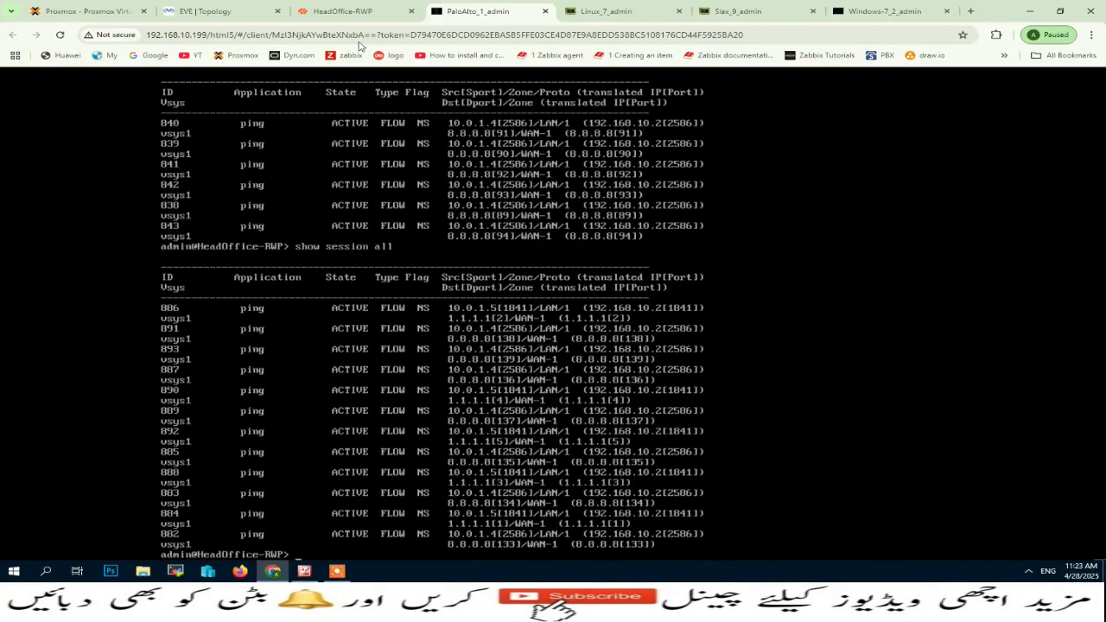
pyautogui.click(343, 12)
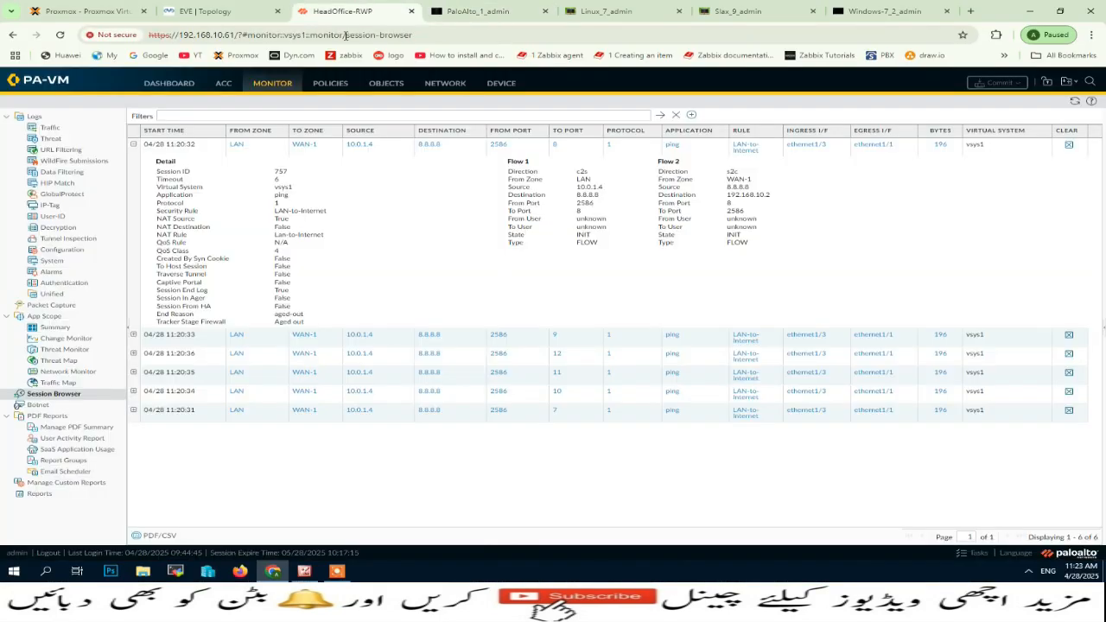
# Open the Lan-to-Internet NAT policy rule and display its translated packet settings.
pyautogui.click(333, 84)
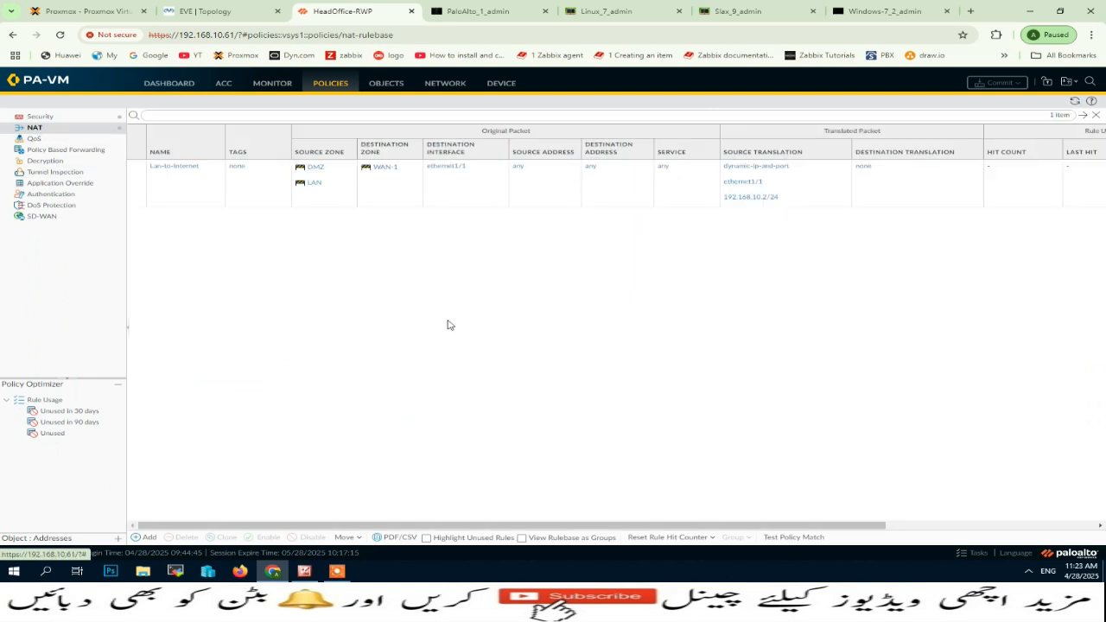
pyautogui.click(176, 166)
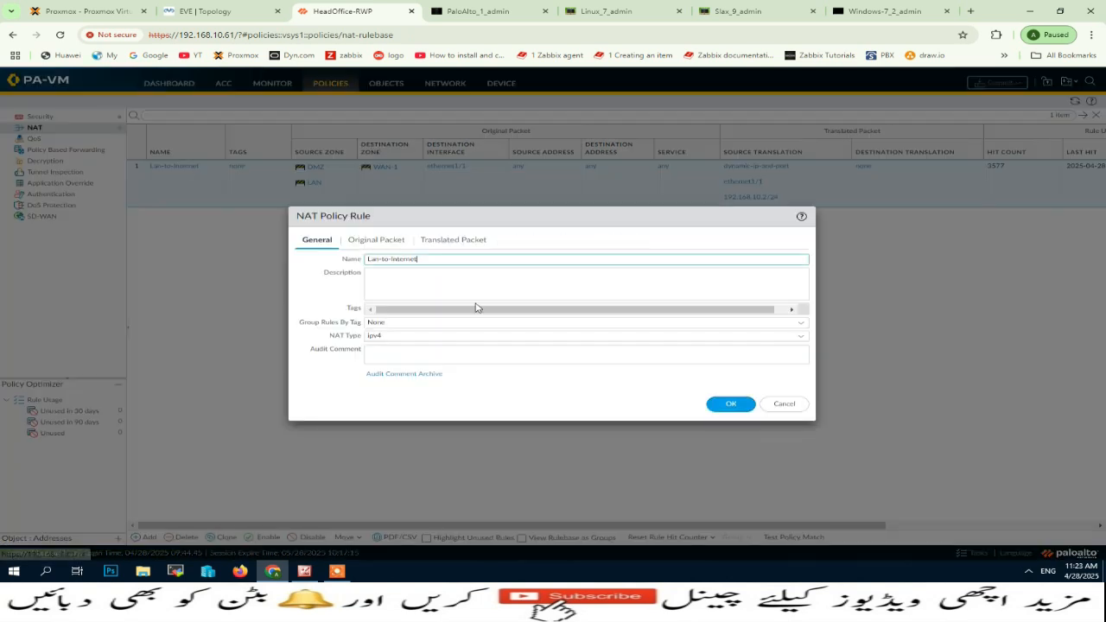
pyautogui.click(451, 241)
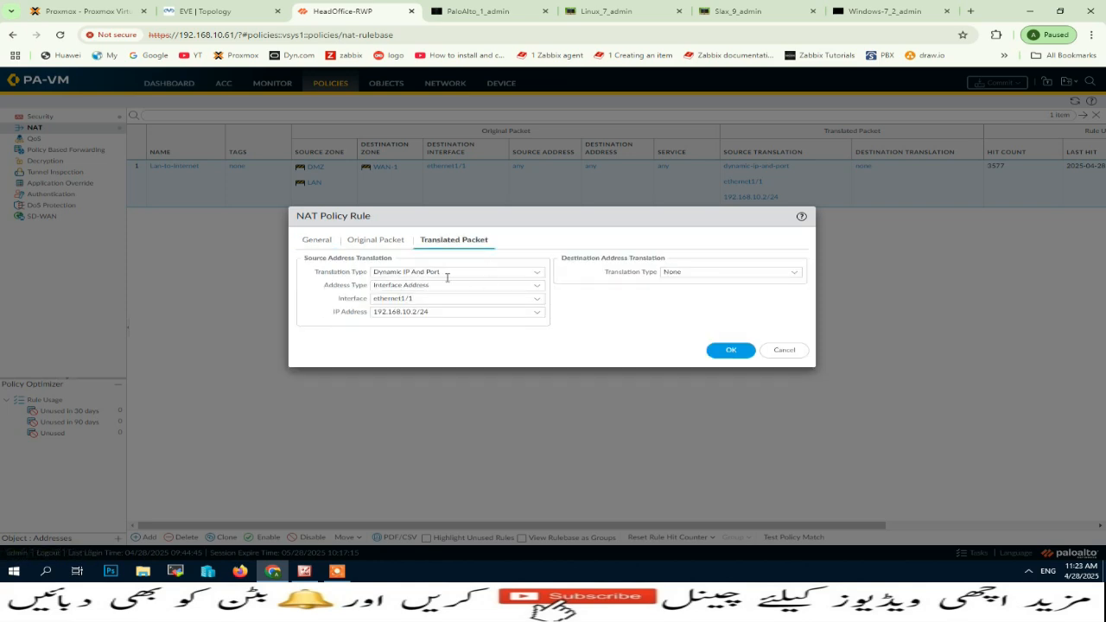
# Stop the running pings in the Linux and Slax machines' terminals.
pyautogui.click(621, 12)
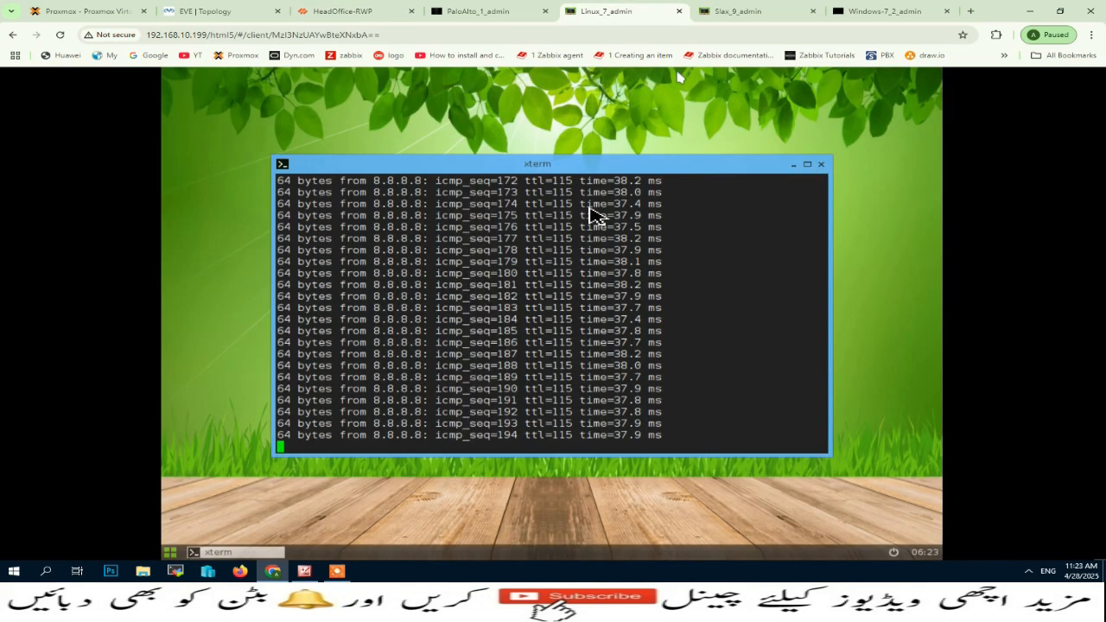
pyautogui.hotkey('ctrl', 'c')
pyautogui.click(741, 11)
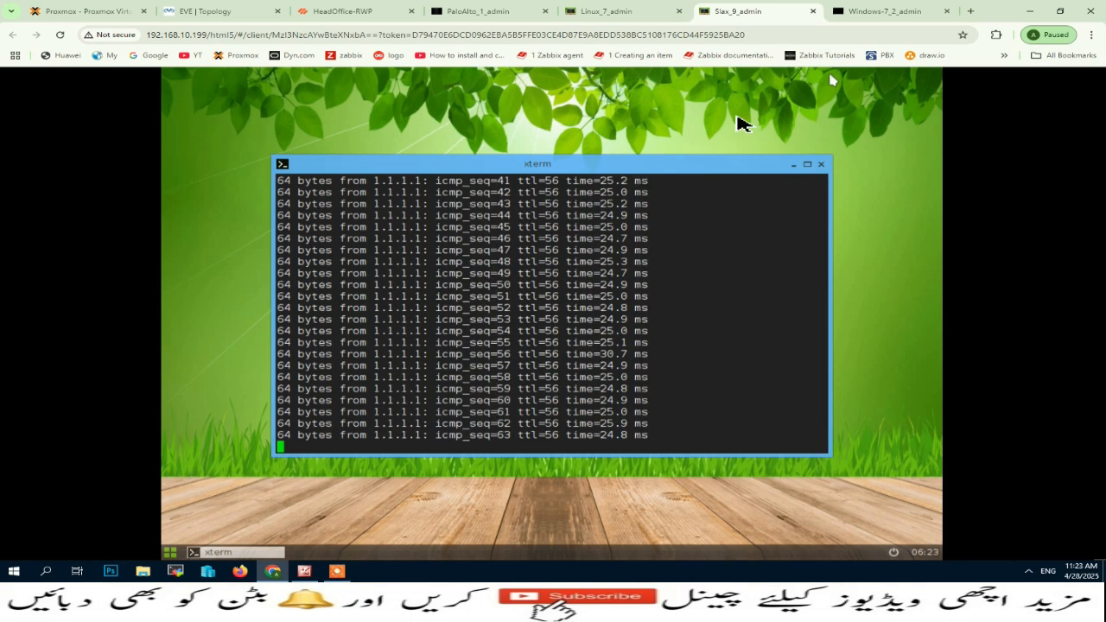
pyautogui.hotkey('ctrl', 'c')
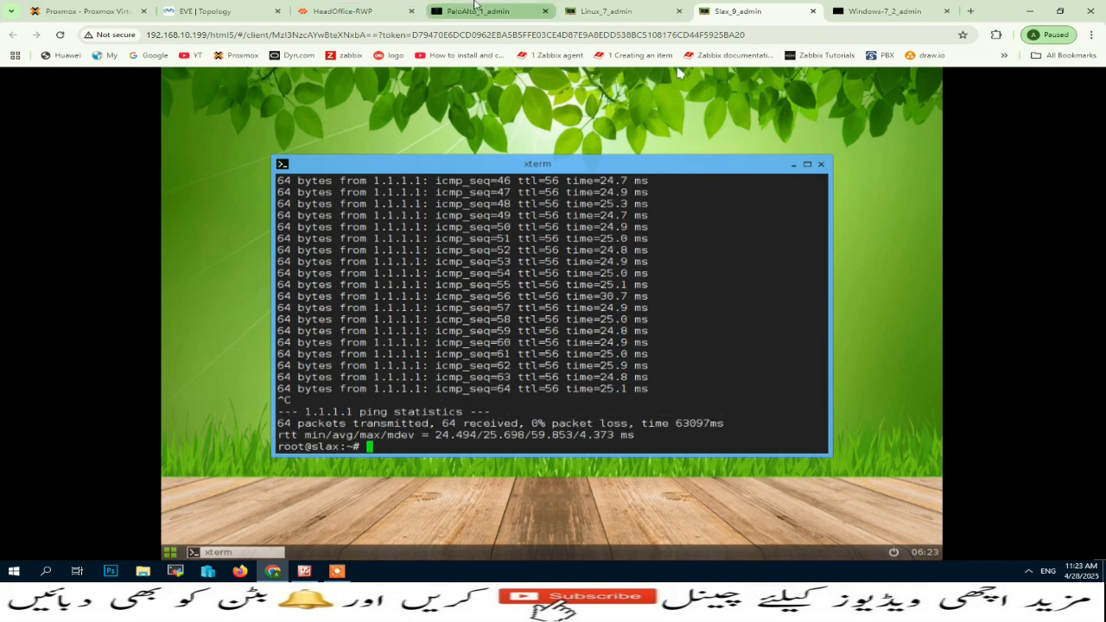
# Return to the firewall's NAT rule and set its source address translation type to Dynamic IP.
pyautogui.click(351, 6)
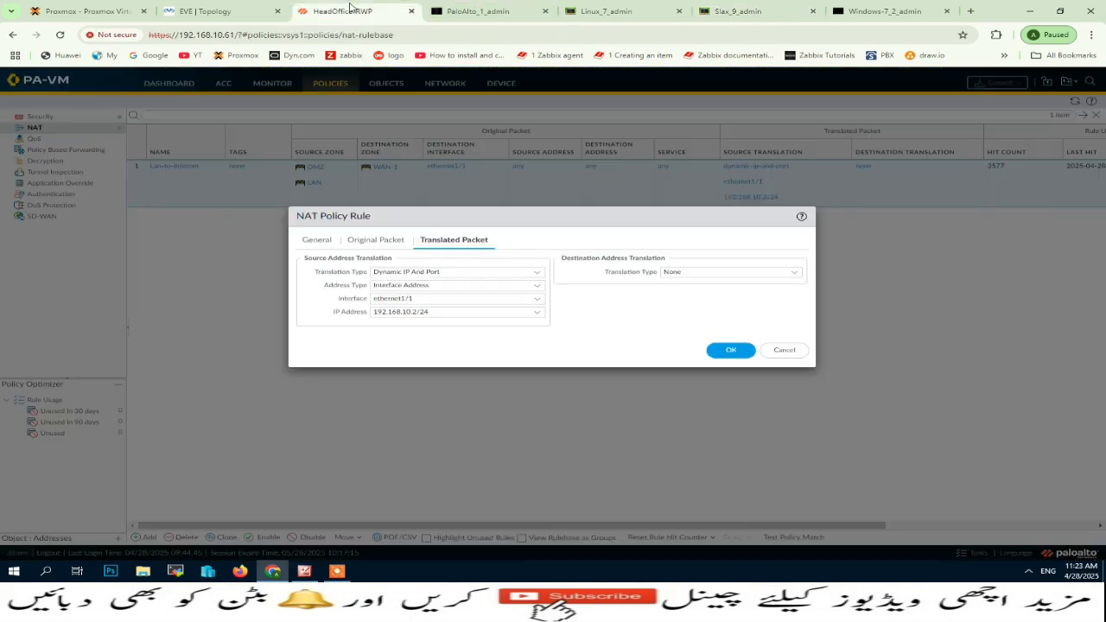
pyautogui.click(536, 275)
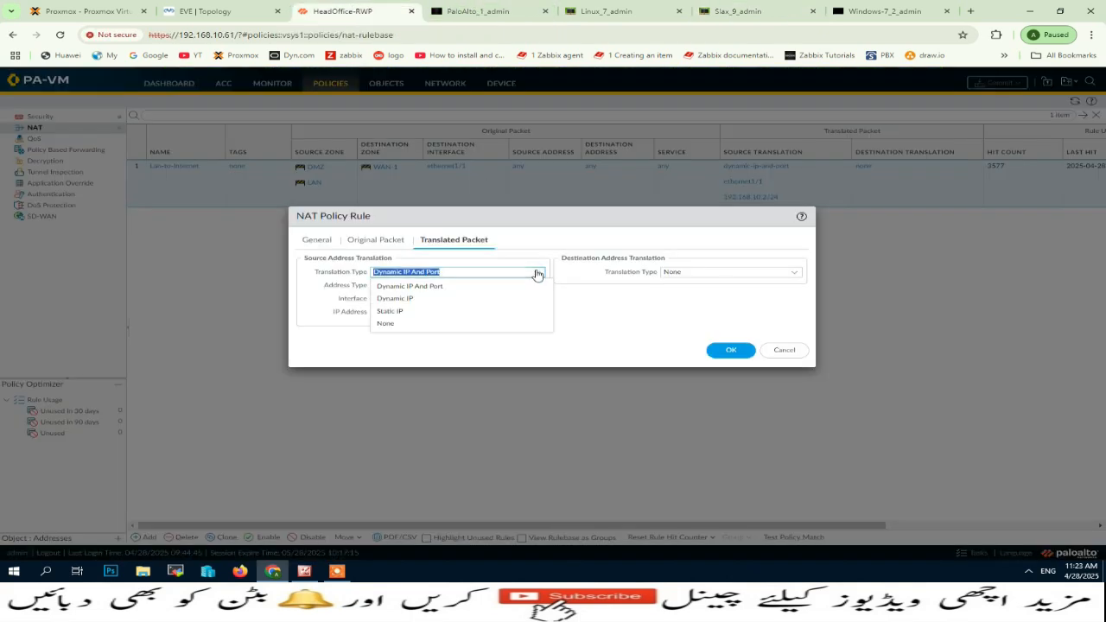
pyautogui.click(395, 298)
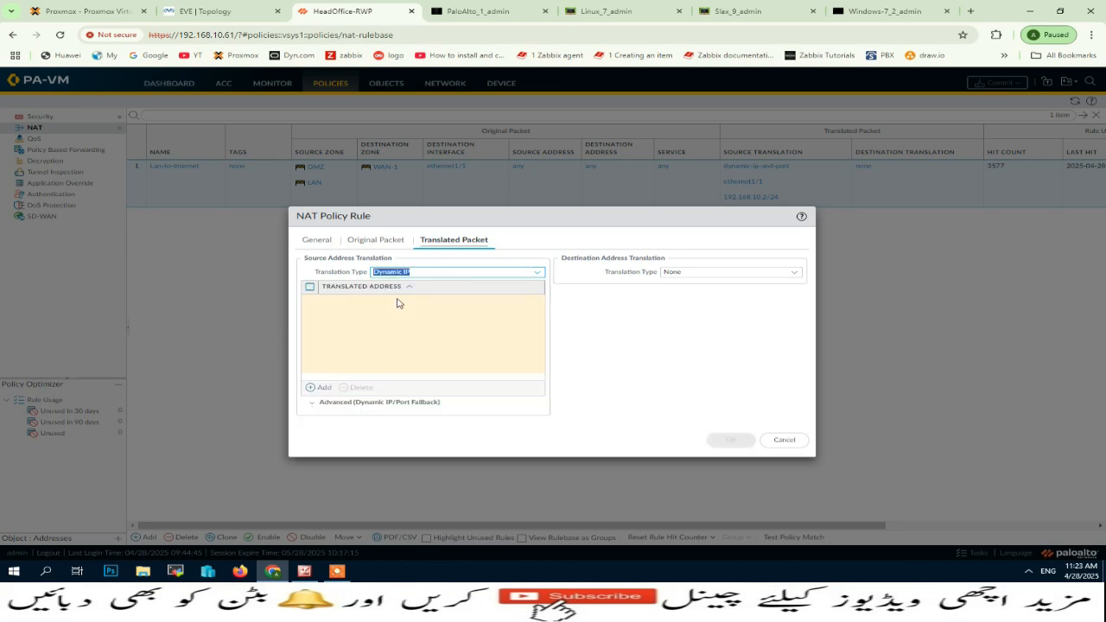
# Review the Dynamic IP (DIP) notes in Picture Manager and the lab's EVE topology diagram.
pyautogui.click(305, 572)
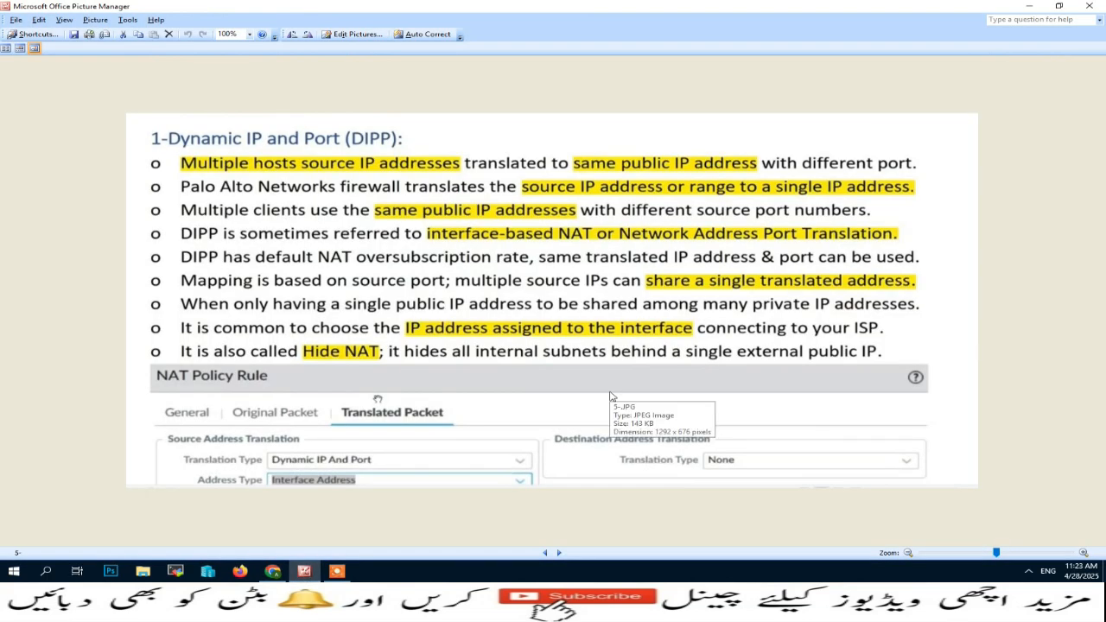
pyautogui.press('Right')
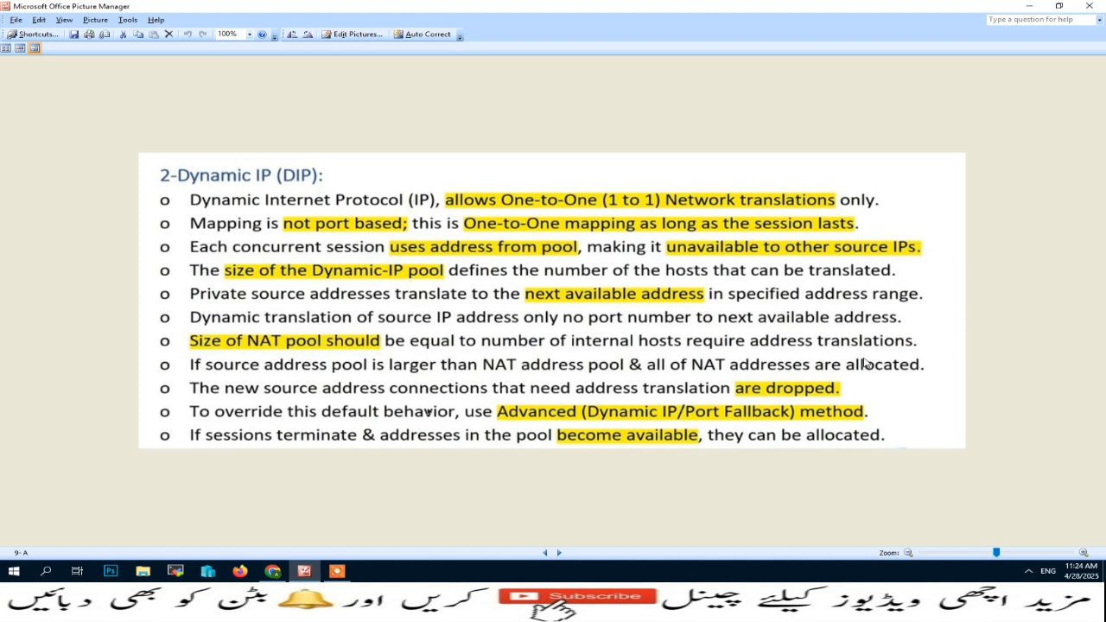
pyautogui.click(273, 571)
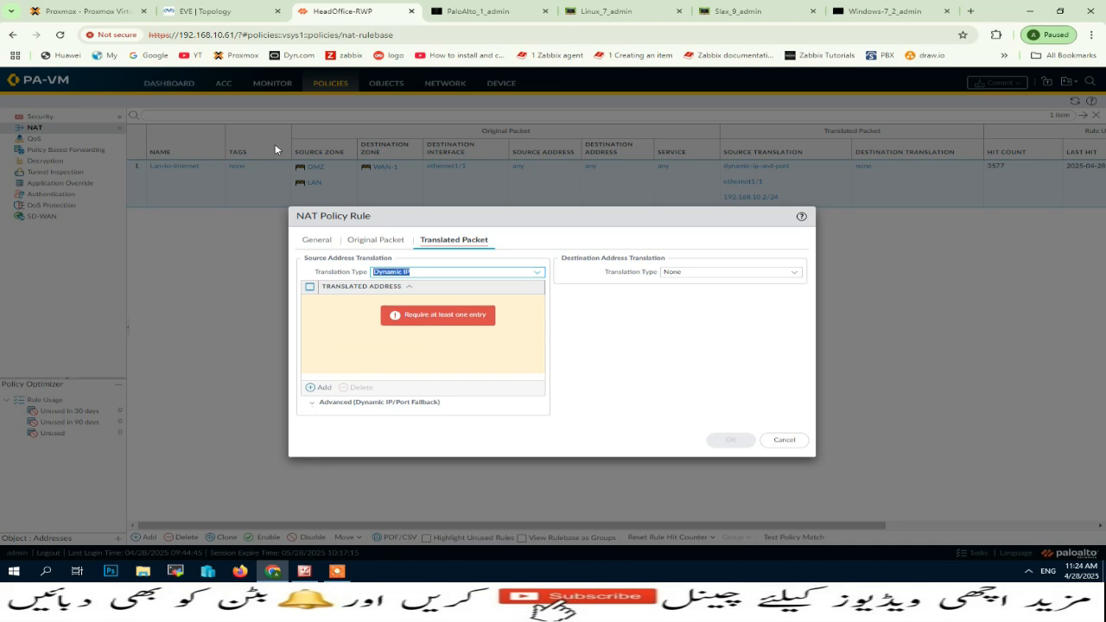
pyautogui.click(173, 10)
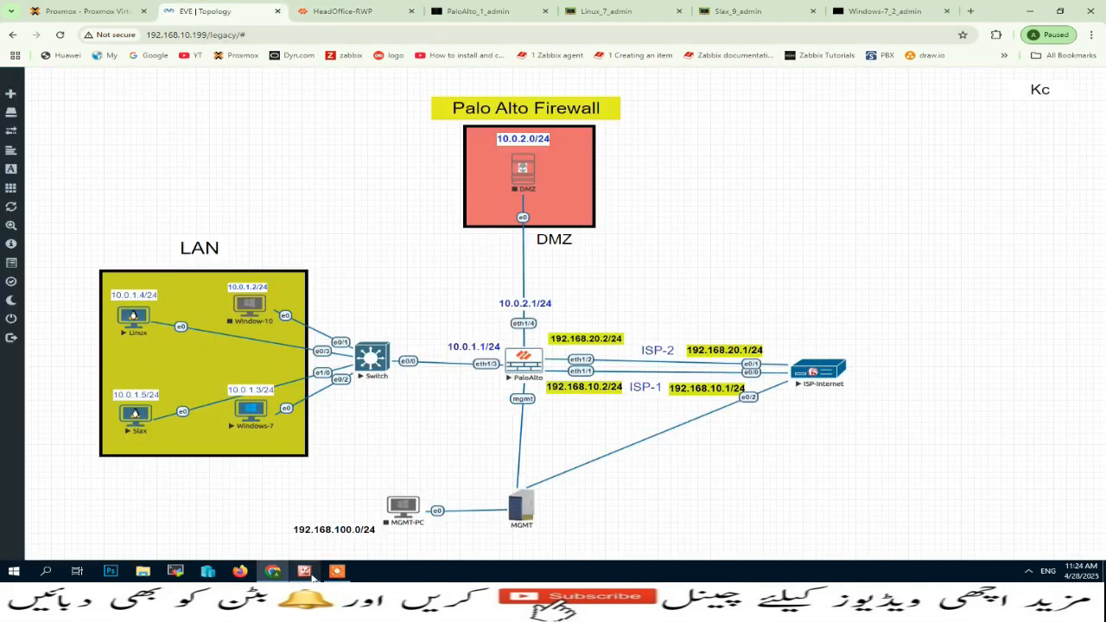
pyautogui.click(310, 574)
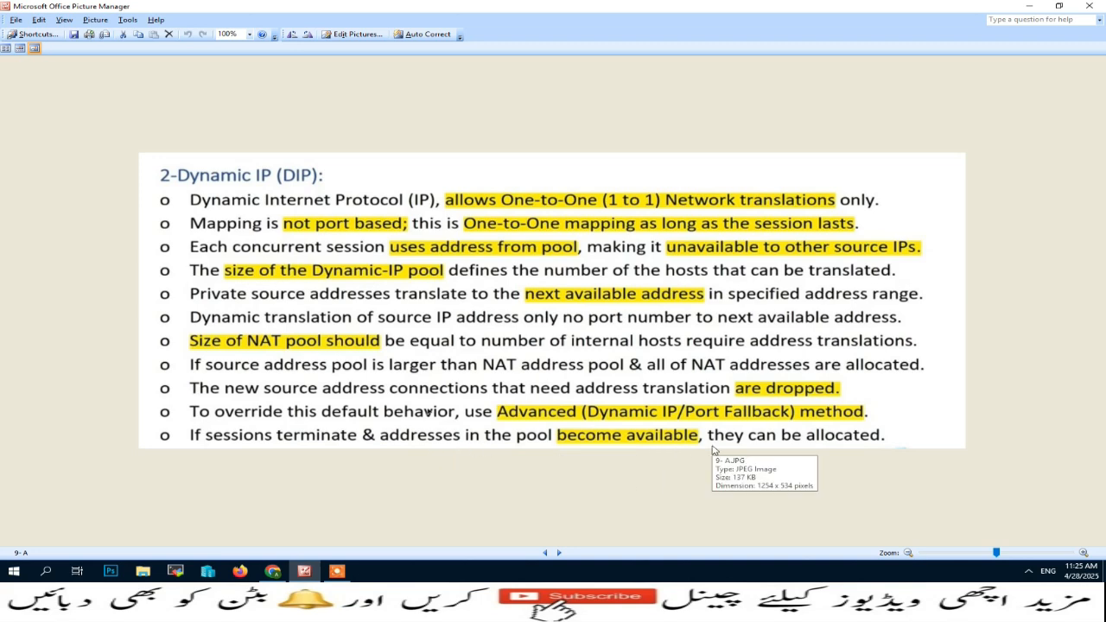
pyautogui.click(283, 574)
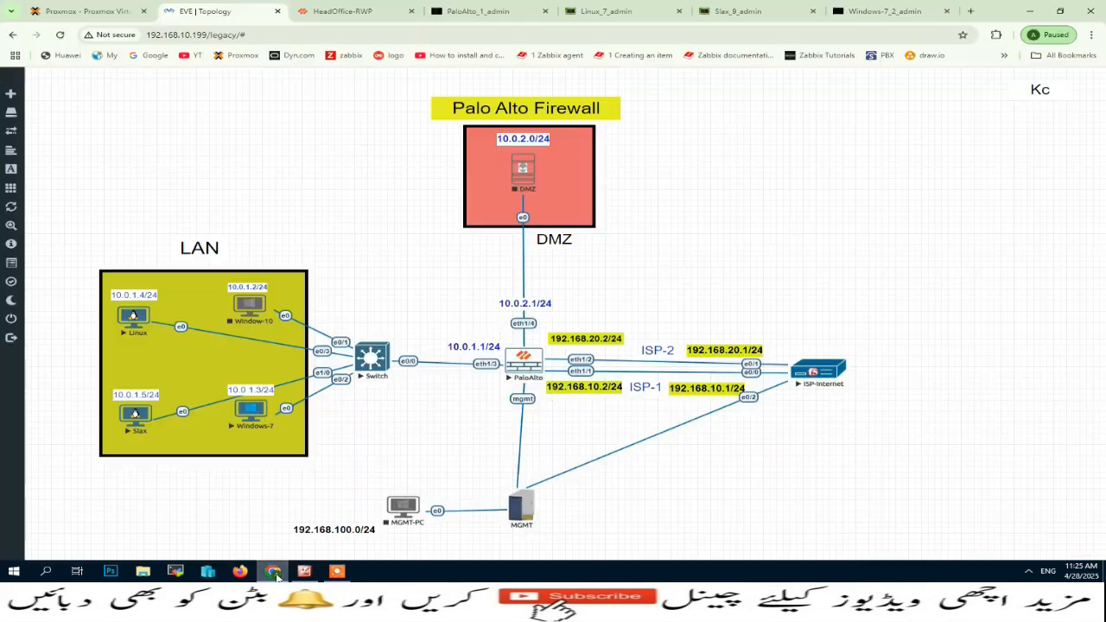
# Back in the firewall's NAT rule, add 192.168.10.150 and 192.168.10.200 as translated addresses.
pyautogui.click(343, 11)
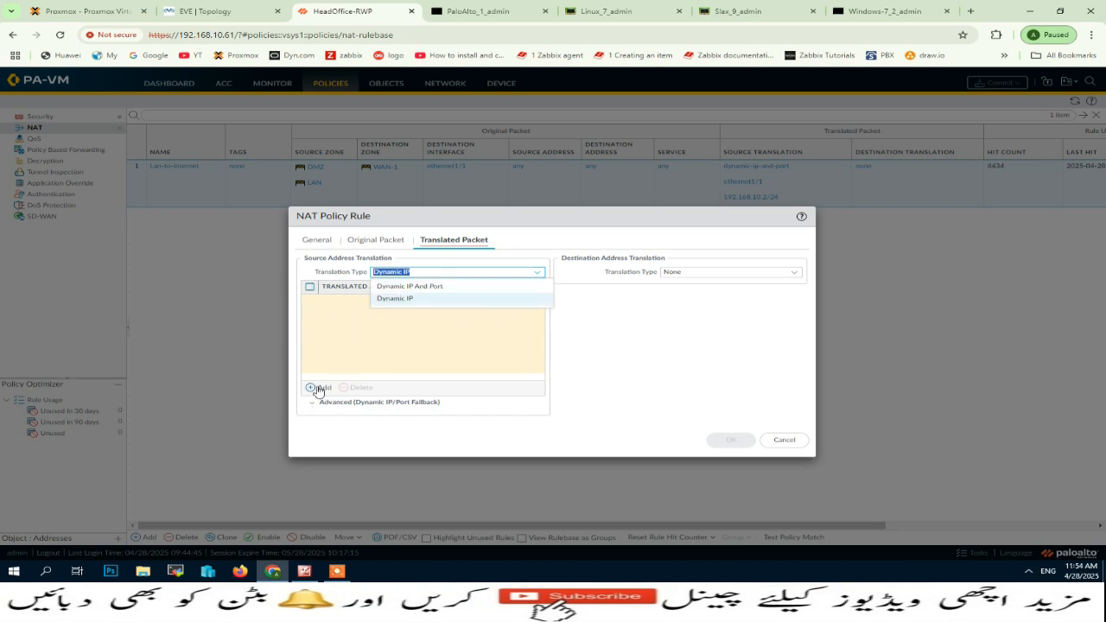
pyautogui.click(317, 389)
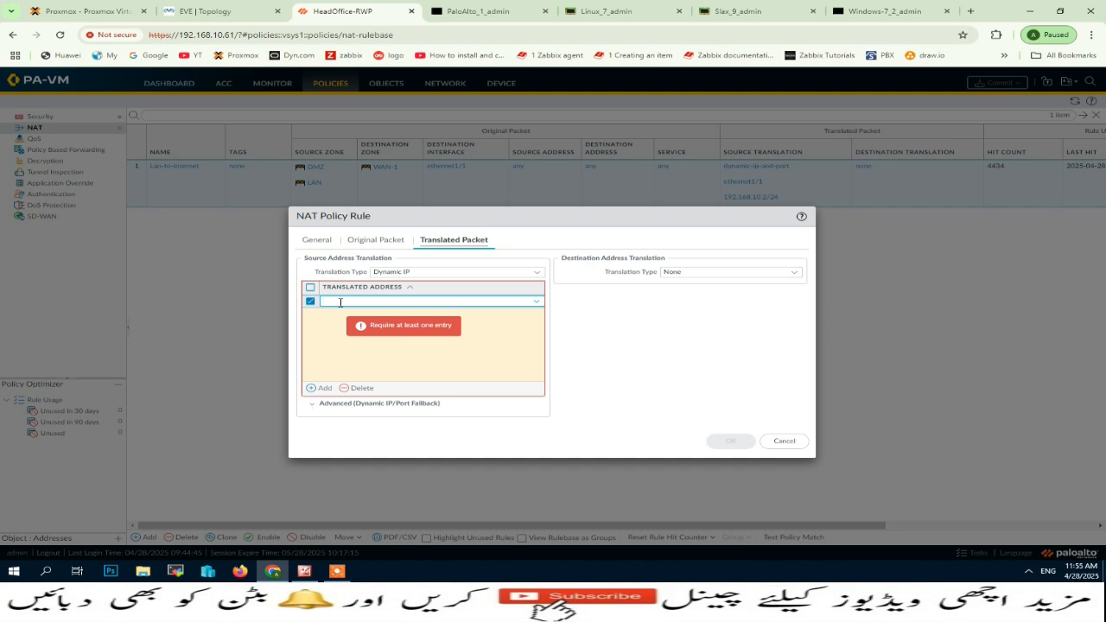
pyautogui.write('192.')
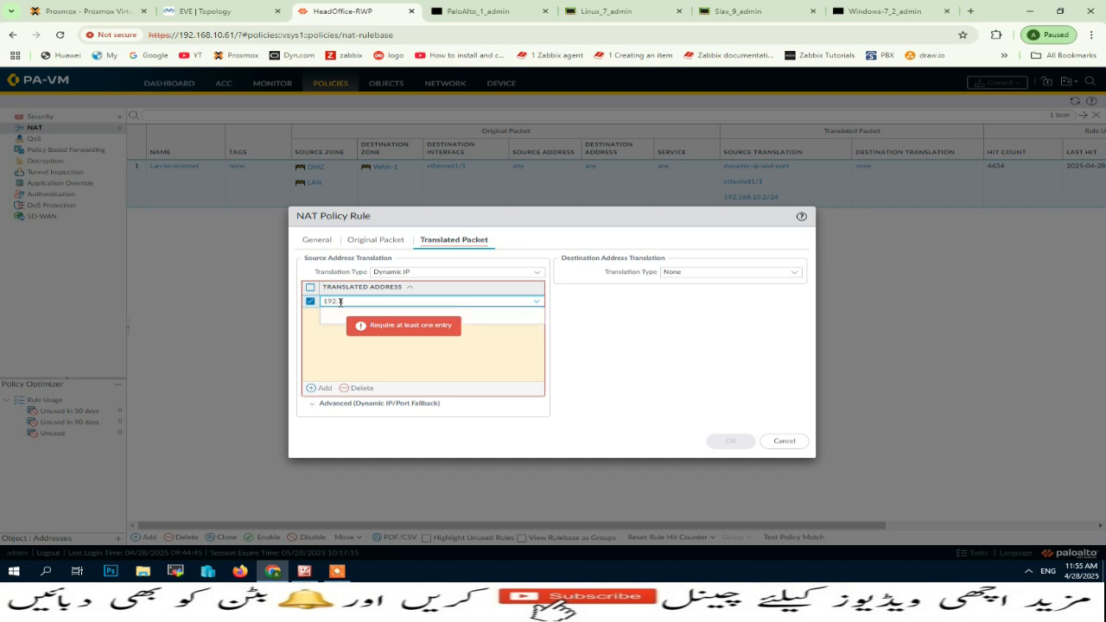
pyautogui.write('168.10.150')
pyautogui.click(619, 327)
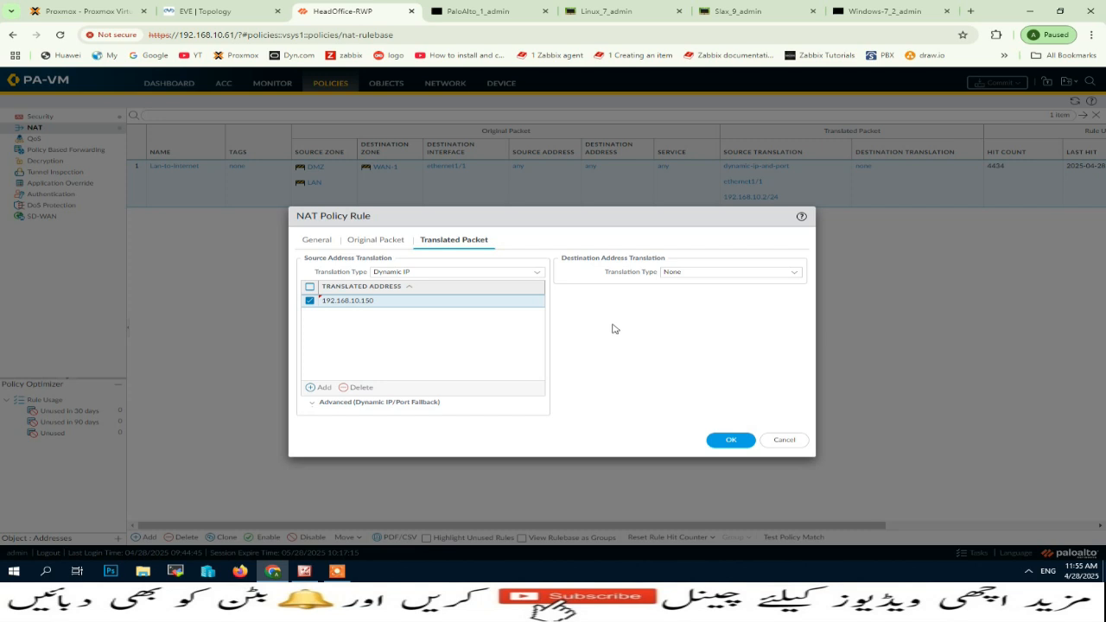
pyautogui.click(321, 388)
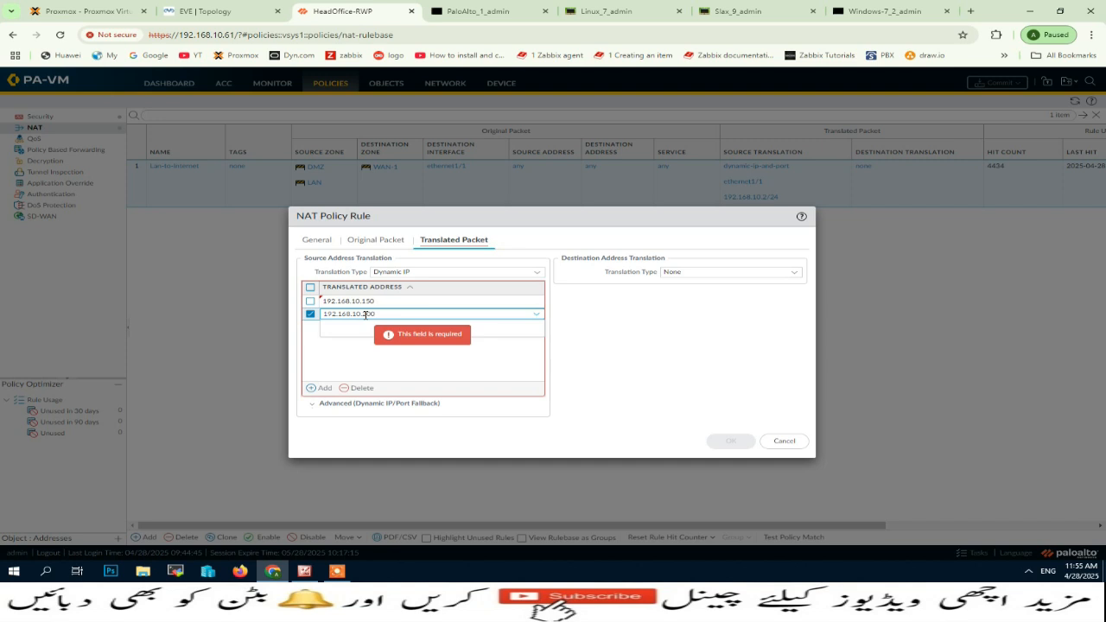
pyautogui.click(621, 347)
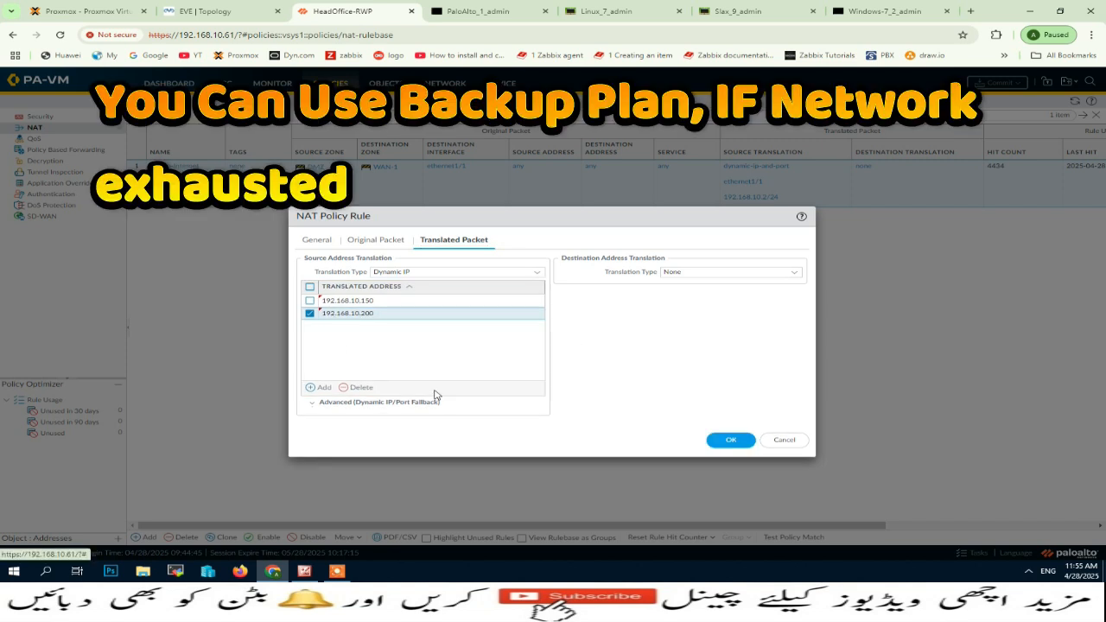
# Look at the Advanced (Dynamic IP/Port Fallback) section without changing it, and save the NAT rule.
pyautogui.click(313, 403)
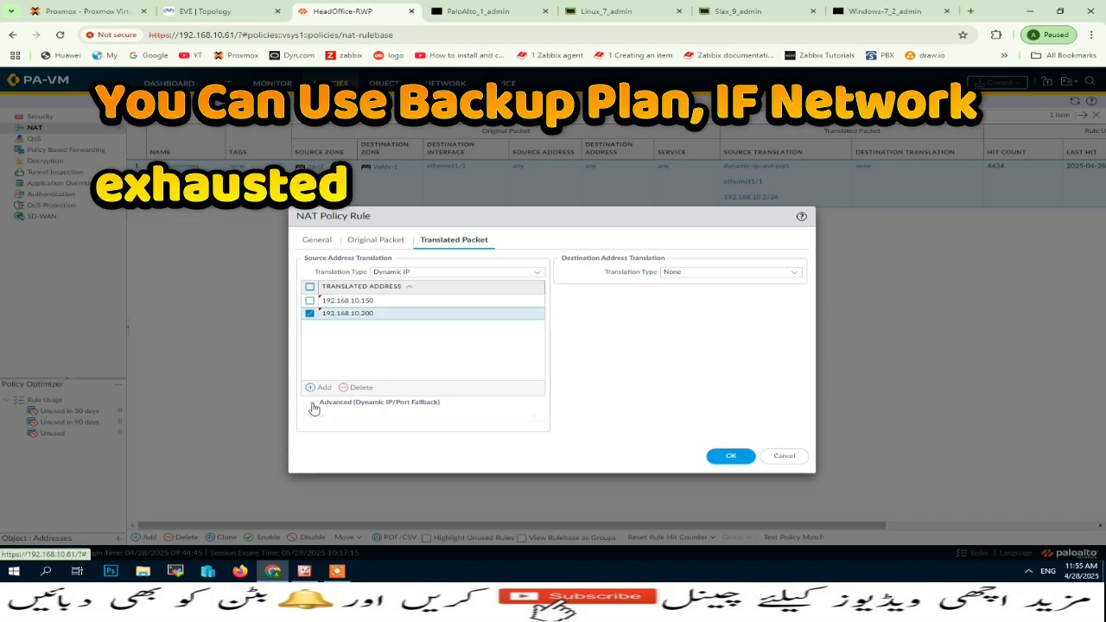
pyautogui.click(310, 407)
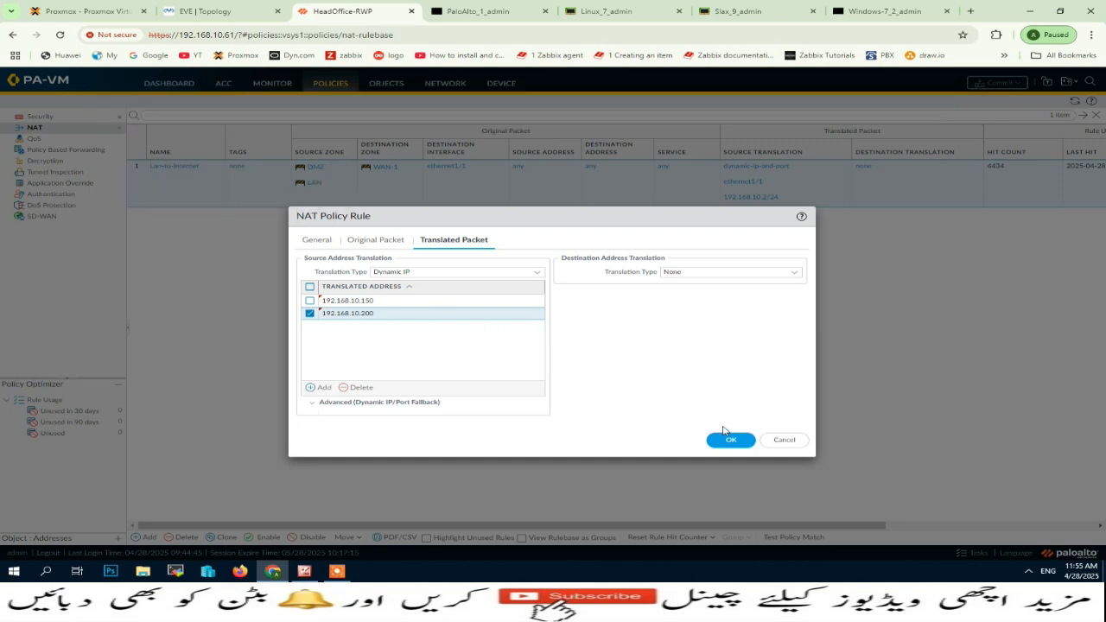
pyautogui.click(726, 439)
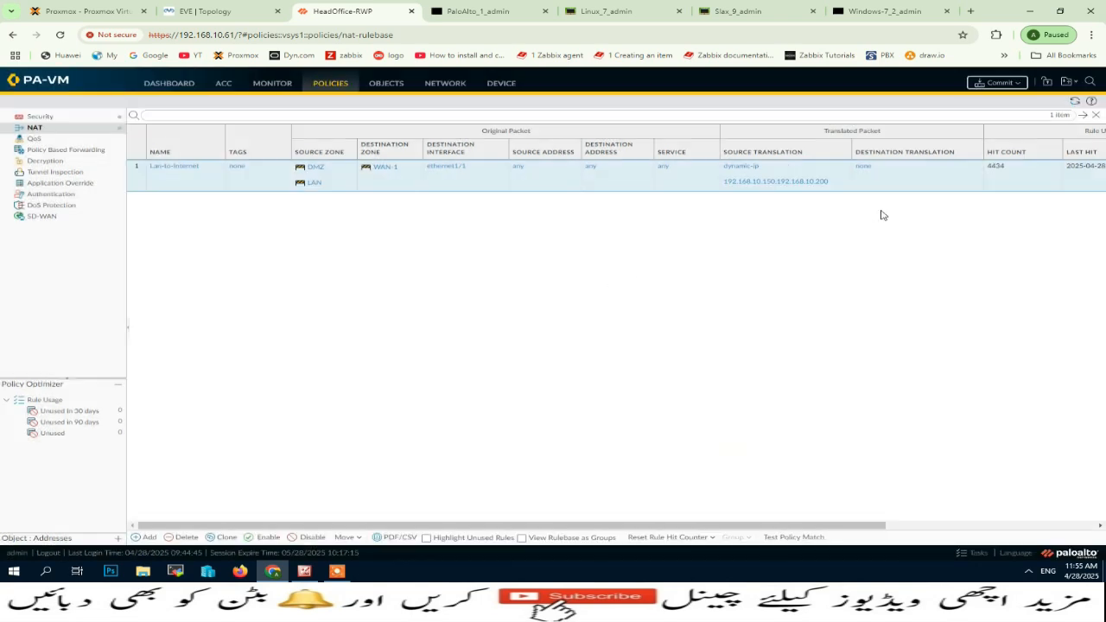
# Commit all changes to the firewall's running configuration and dismiss the commit status.
pyautogui.click(1005, 88)
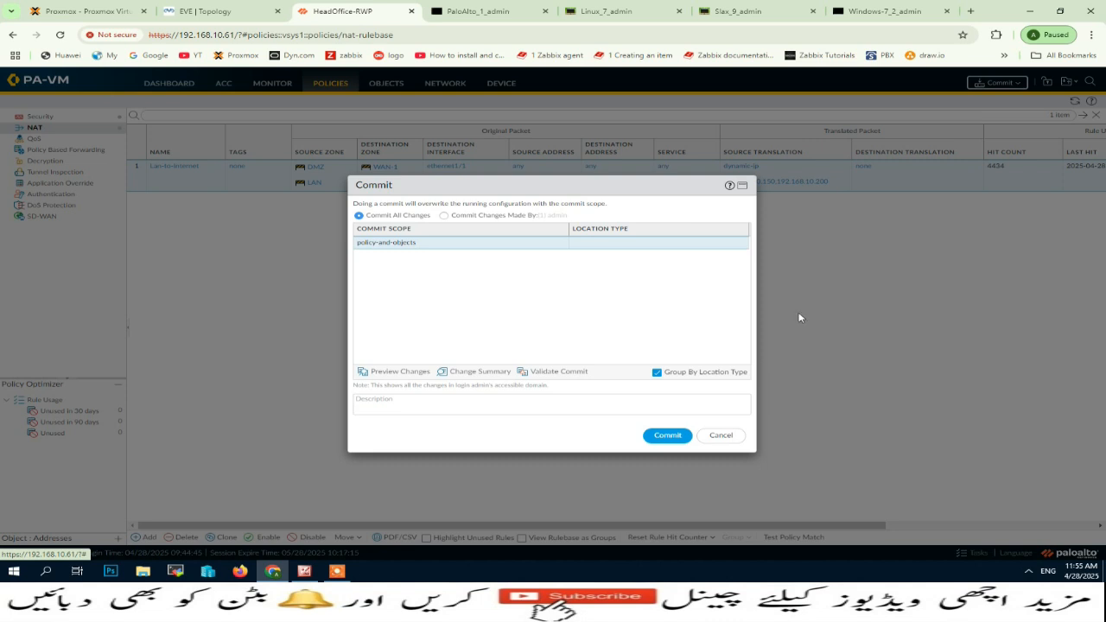
pyautogui.click(666, 437)
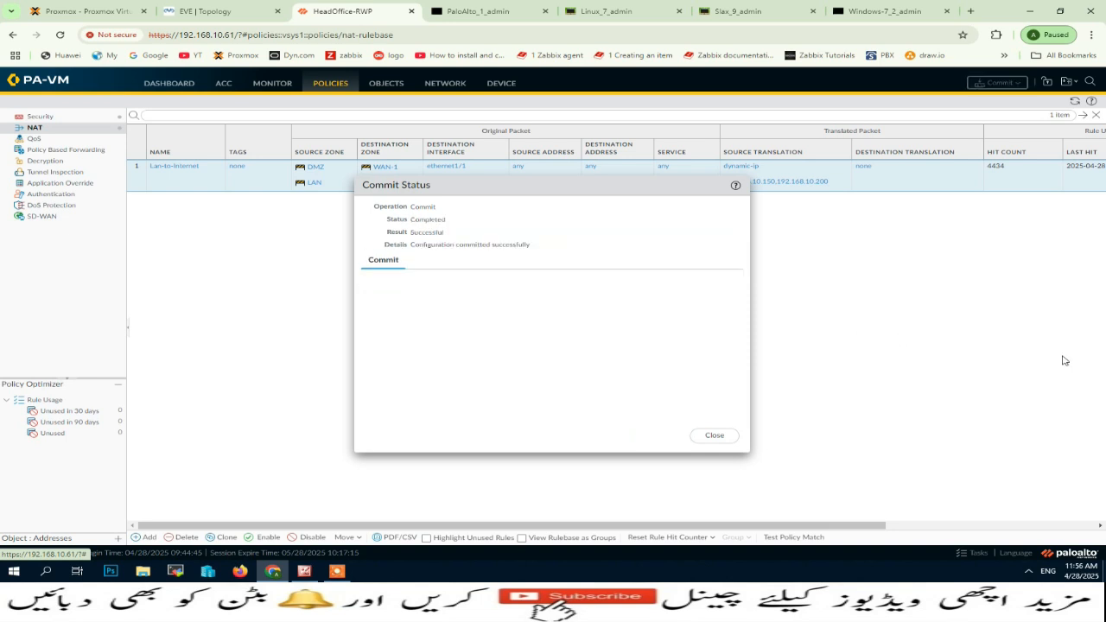
pyautogui.click(716, 437)
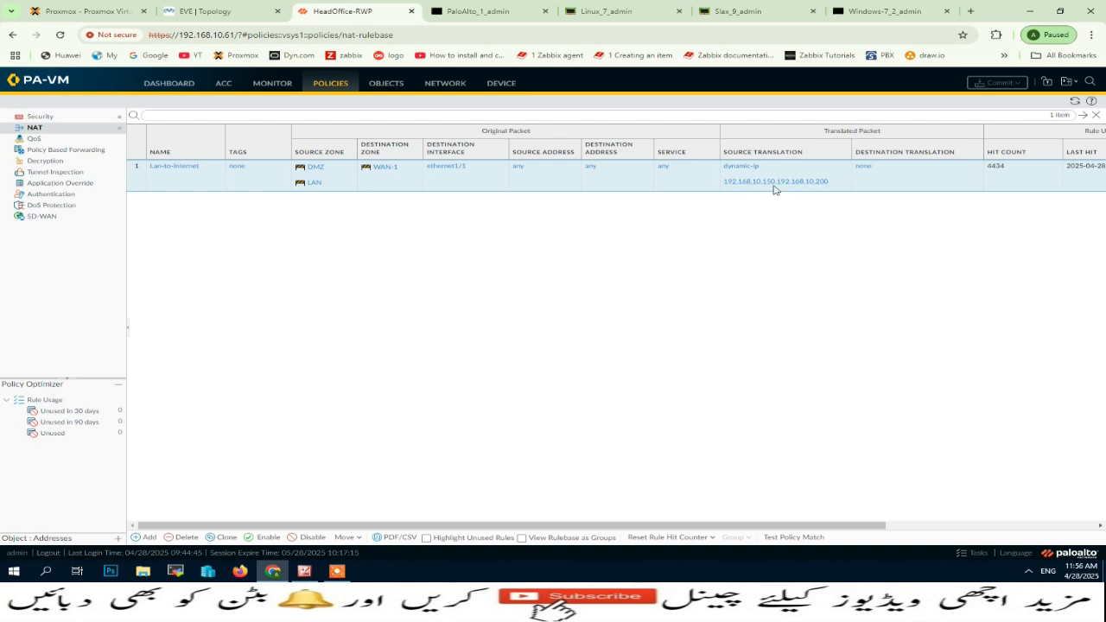
# Check the EVE topology and start a continuous ping to 8.8.8.8 from the Linux machine's terminal.
pyautogui.click(212, 11)
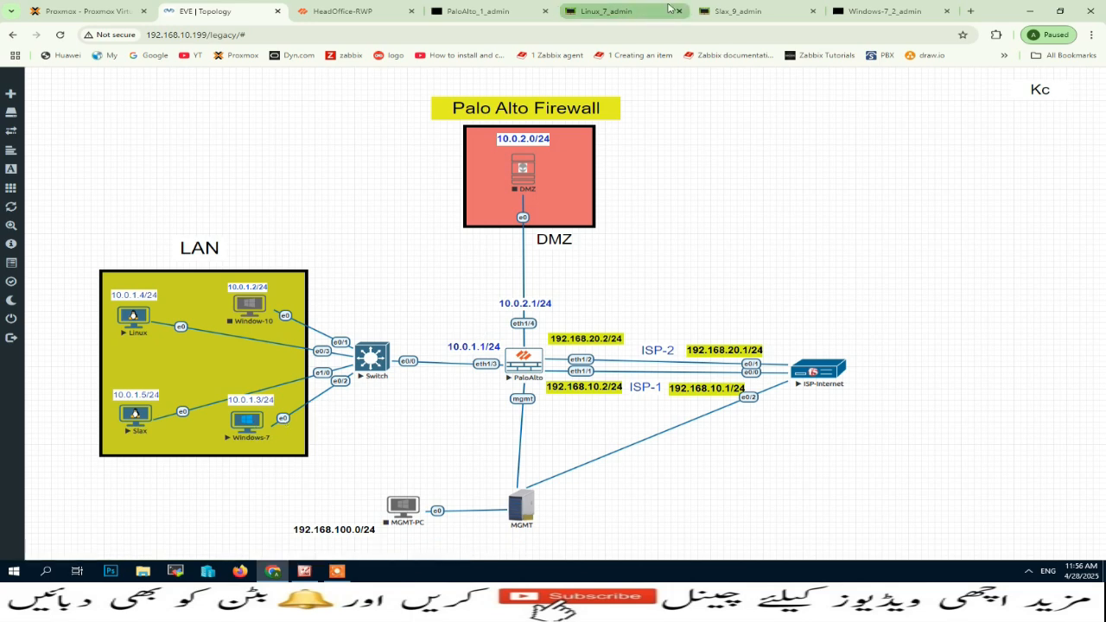
pyautogui.click(631, 12)
pyautogui.write('ping')
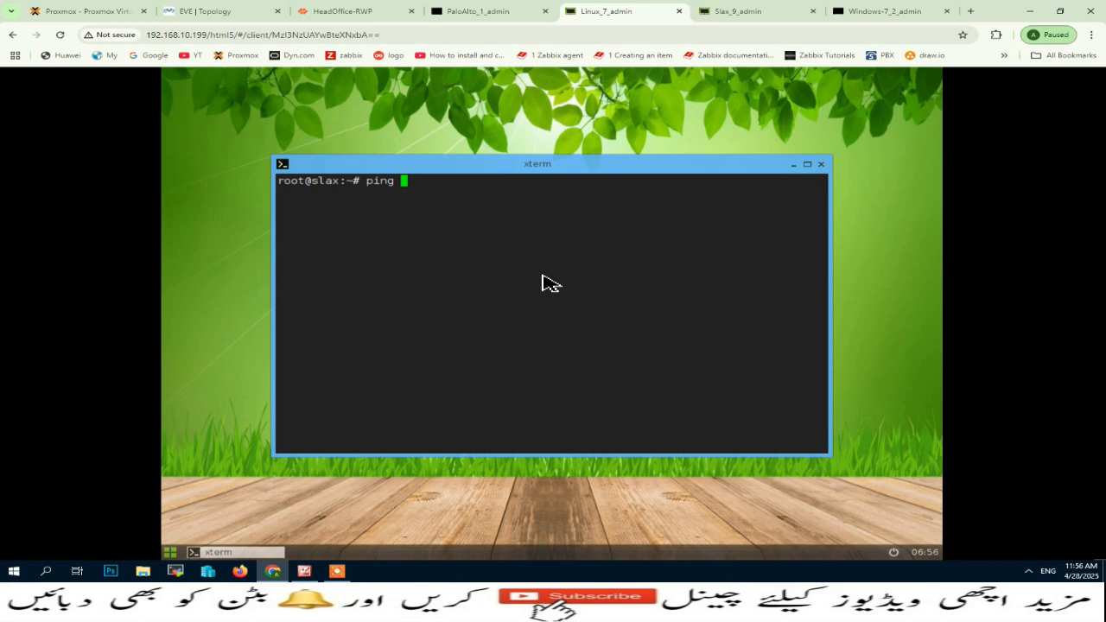
pyautogui.write(' 8.8.8.8')
pyautogui.press('Return')
# Start a continuous ping to 1.1.1.1 from the Slax machine's terminal.
pyautogui.click(757, 10)
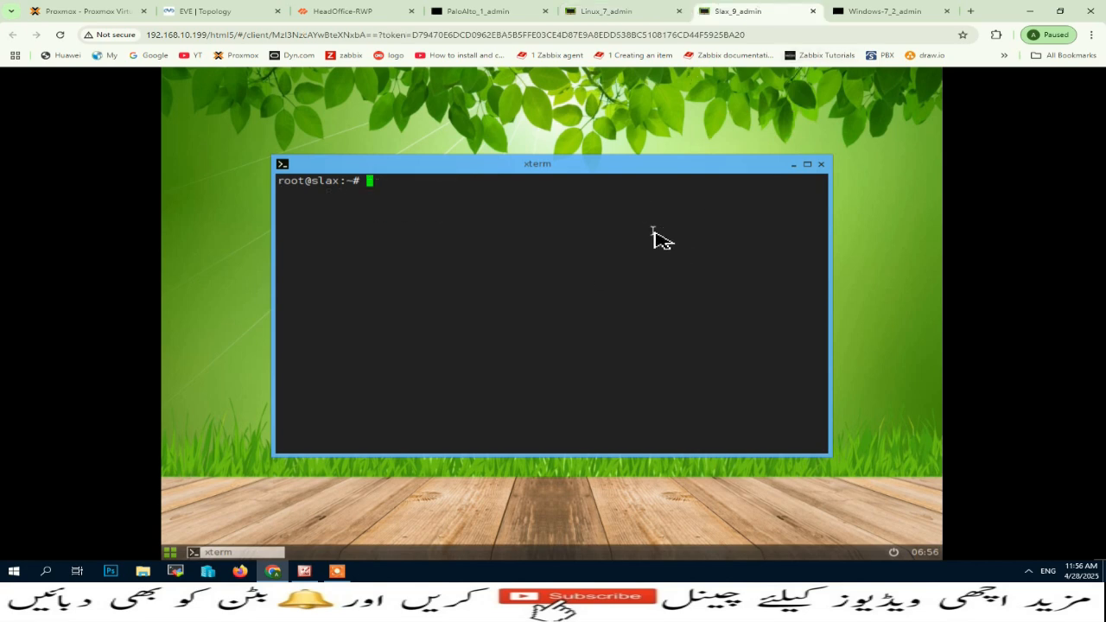
pyautogui.write('ping 1.1.1.1')
pyautogui.press('Return')
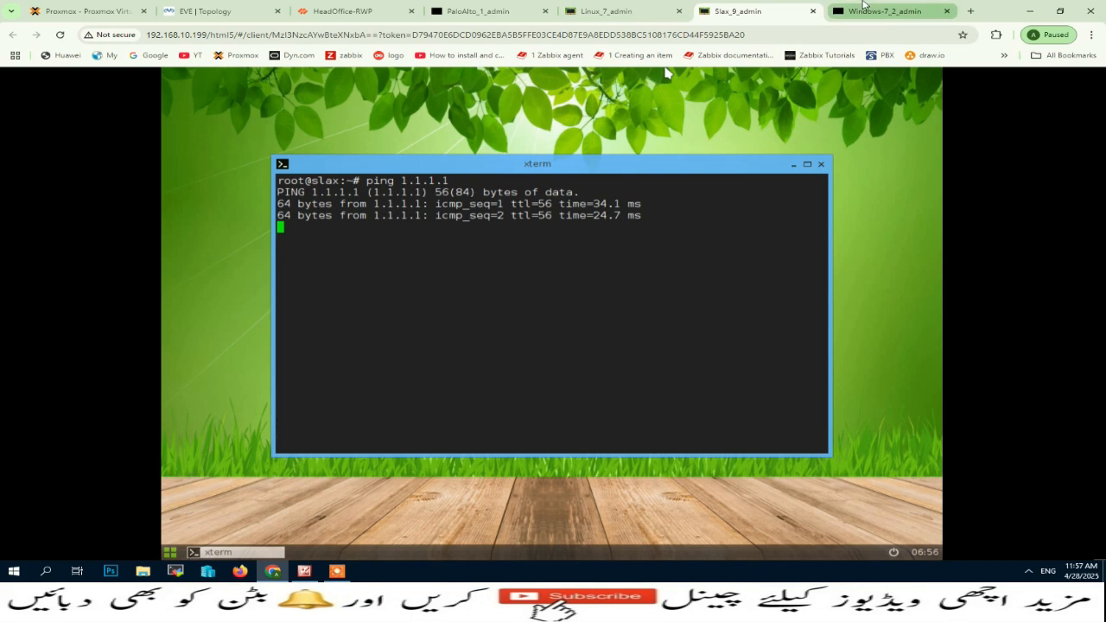
# Ping 8.8.8.8 from an administrator command prompt on the Windows 7 machine, then view the Linux machine's running ping.
pyautogui.click(885, 11)
pyautogui.click(186, 543)
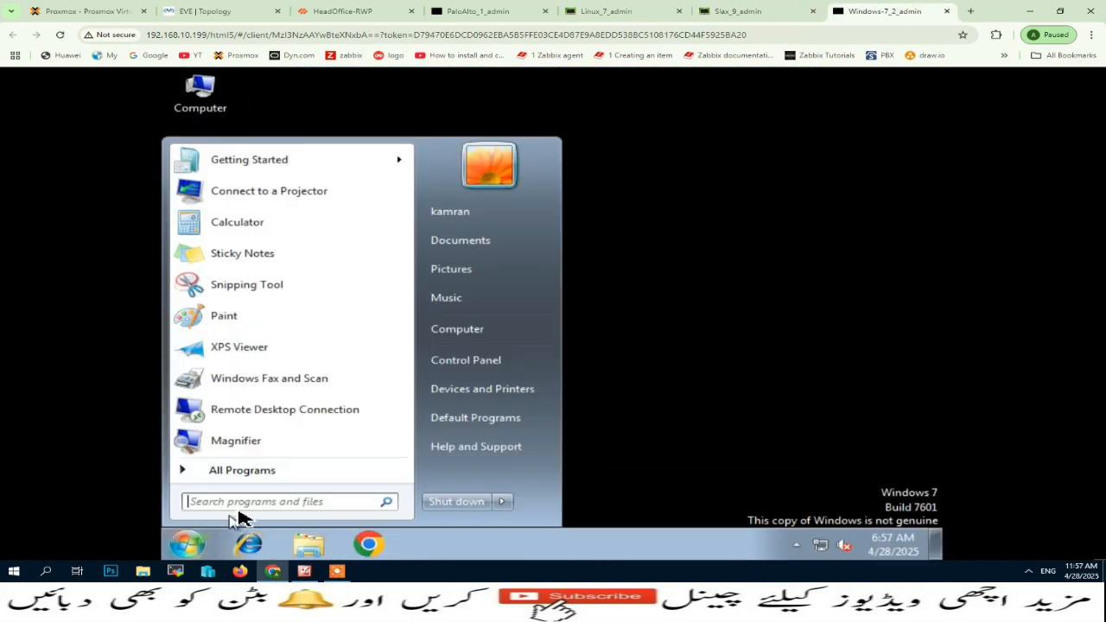
pyautogui.write('cmd')
pyautogui.hotkey('ctrl', 'shift', 'Return')
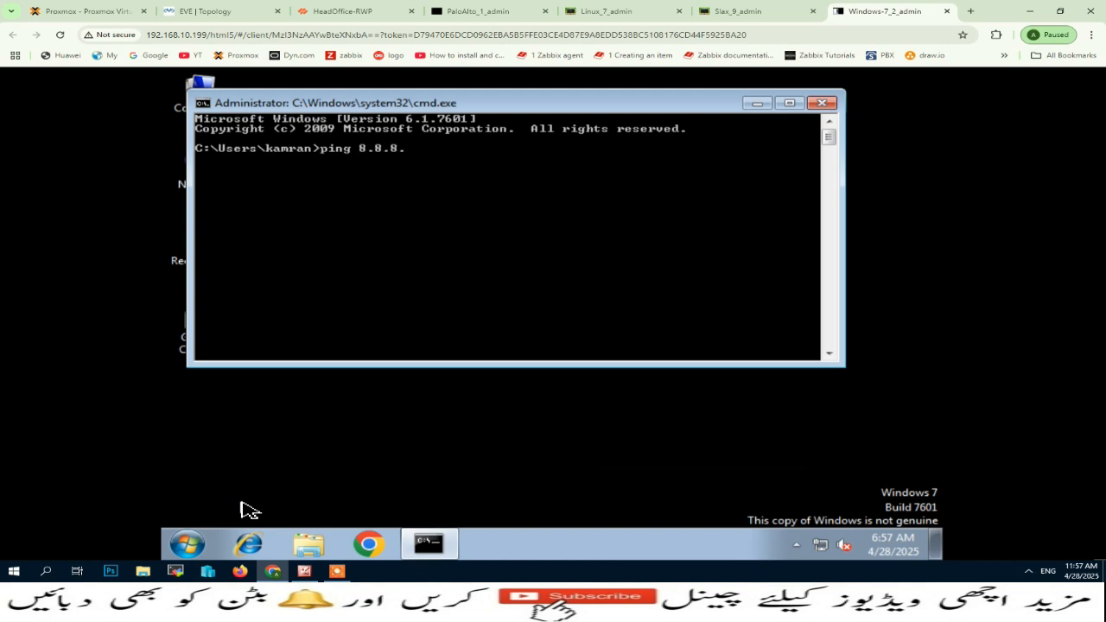
pyautogui.write('ping 8.8.8.8')
pyautogui.press('Return')
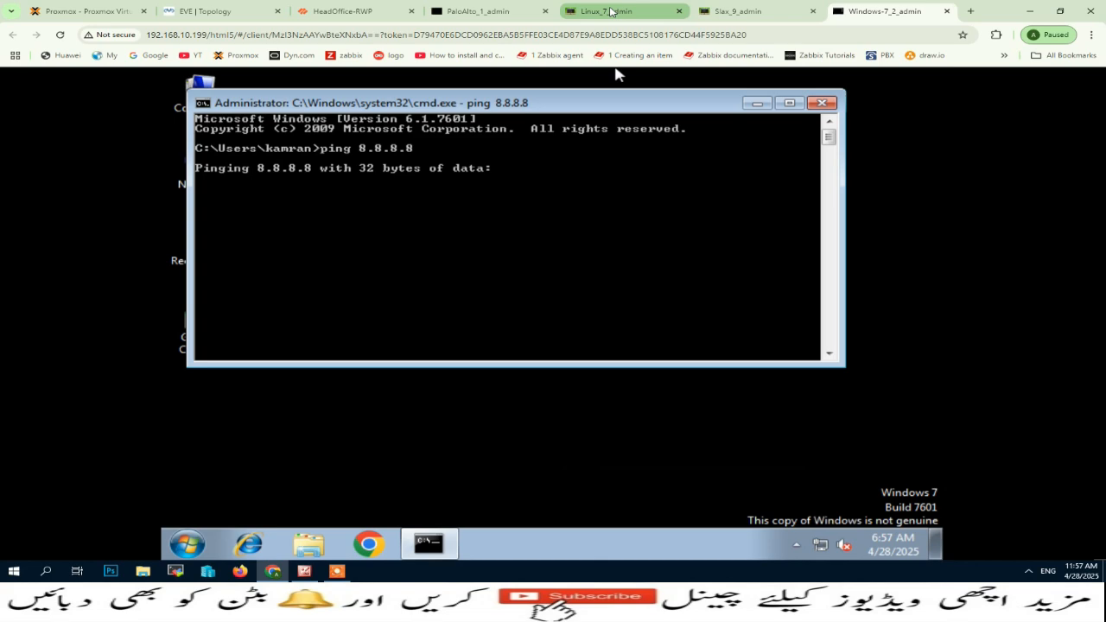
pyautogui.click(613, 12)
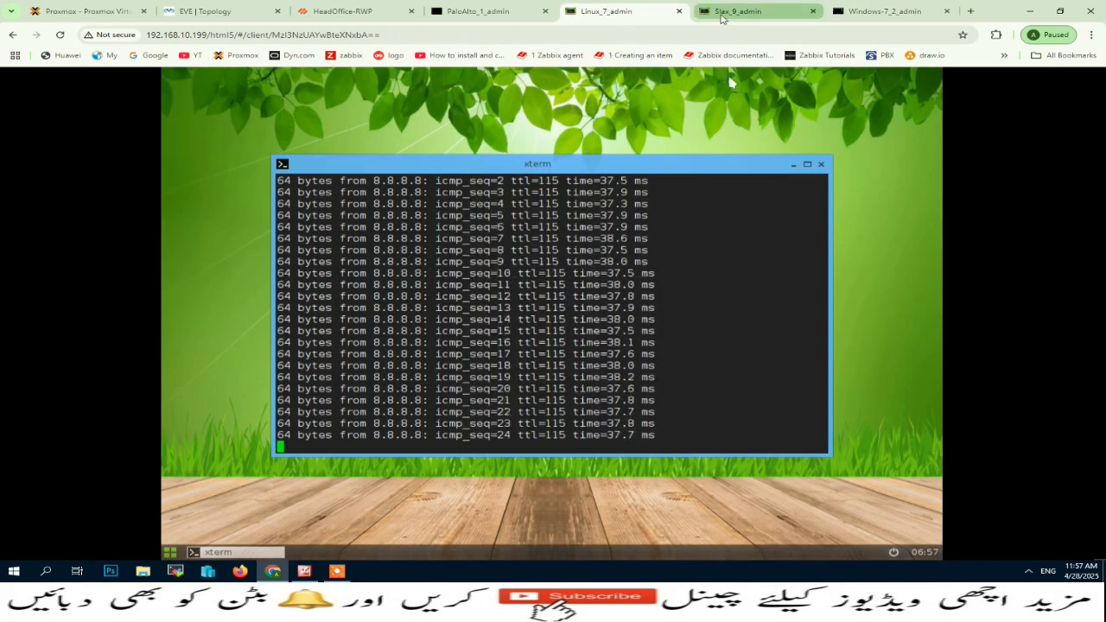
# Check the pings on the Slax, Windows 7 and Linux machines, and list all firewall sessions with show session all in the PaloAlto console.
pyautogui.click(739, 12)
pyautogui.click(860, 11)
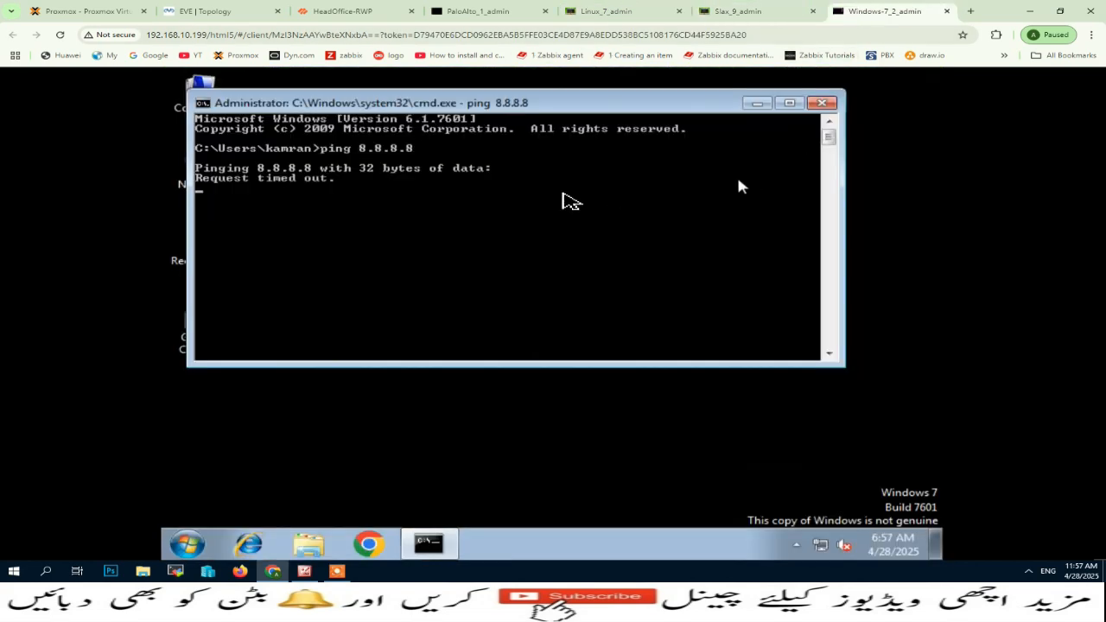
pyautogui.click(644, 10)
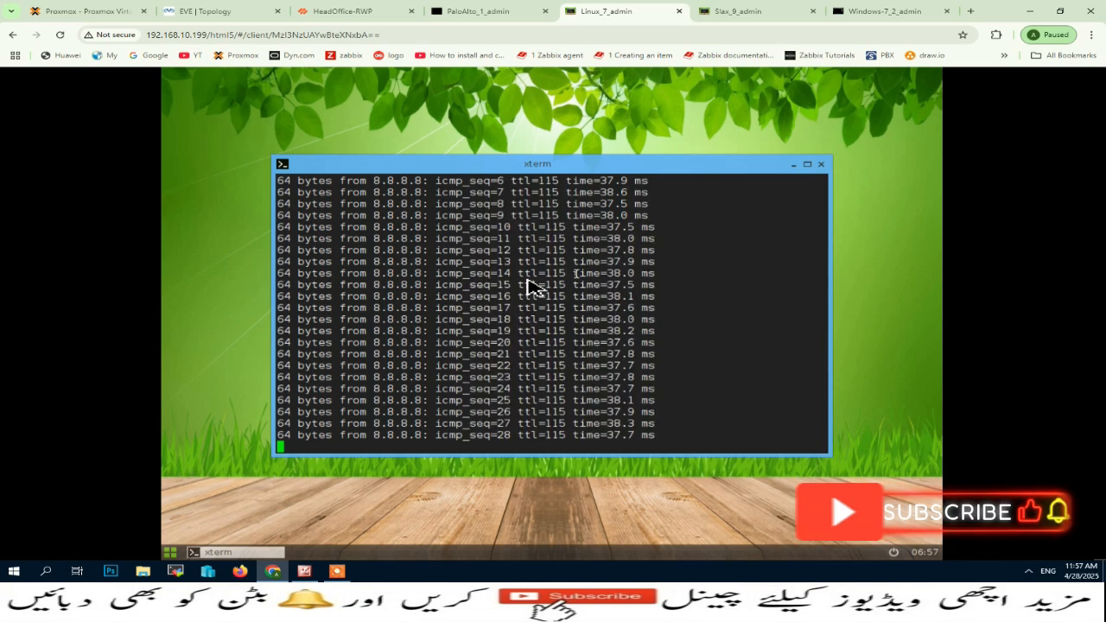
pyautogui.click(471, 10)
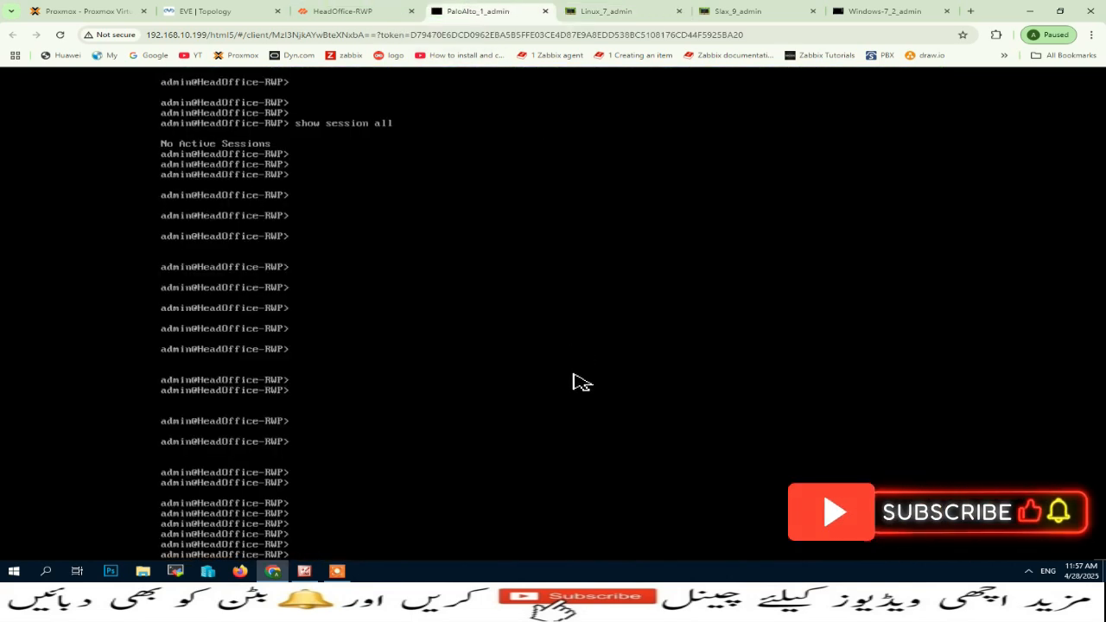
pyautogui.press('Up')
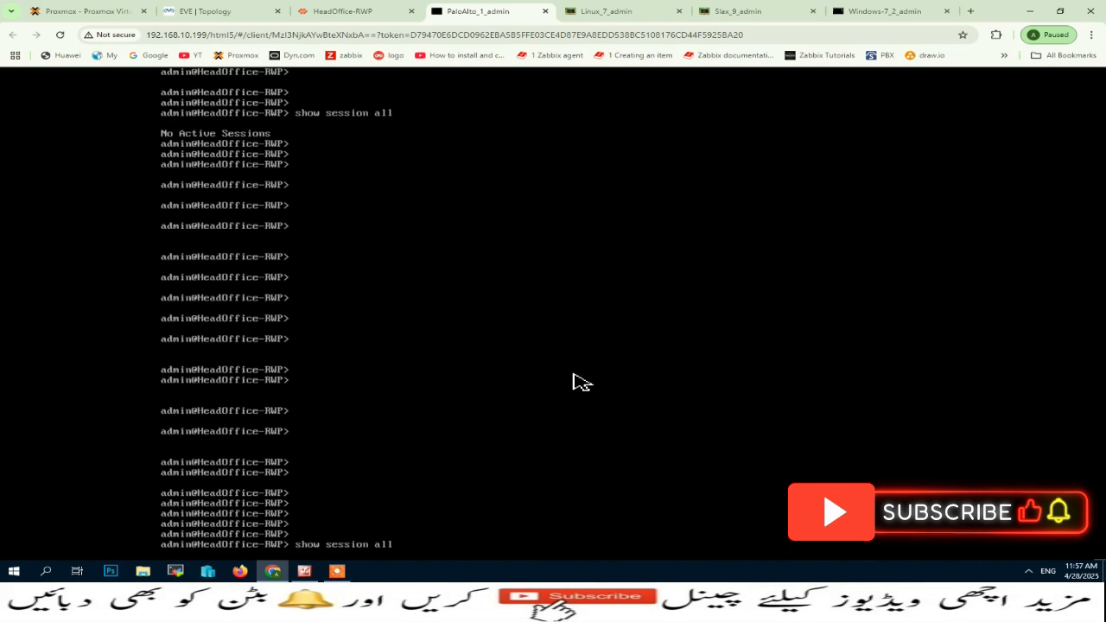
pyautogui.press('Return')
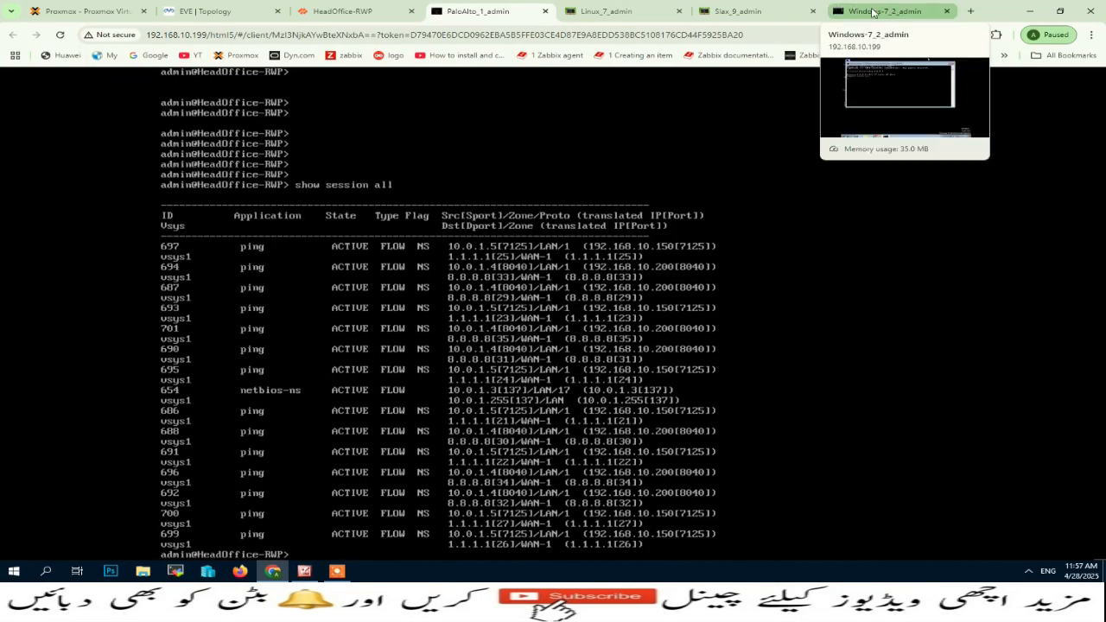
# Stop the continuous ping on the Slax machine and briefly ping 8.8.8.8 from the Windows 7 command prompt.
pyautogui.click(738, 12)
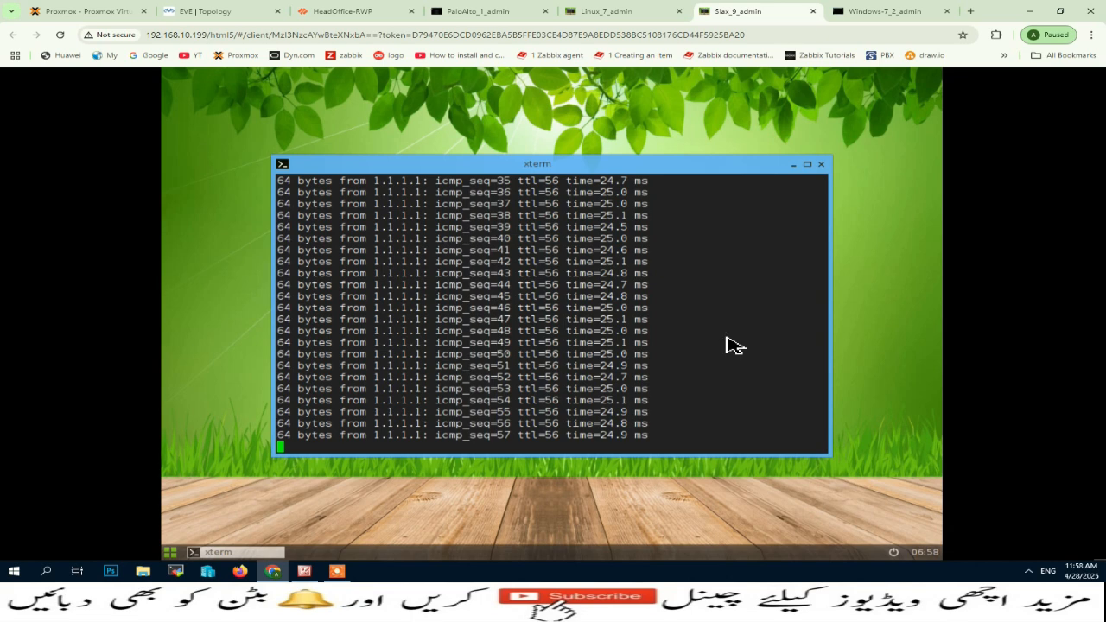
pyautogui.hotkey('ctrl', 'c')
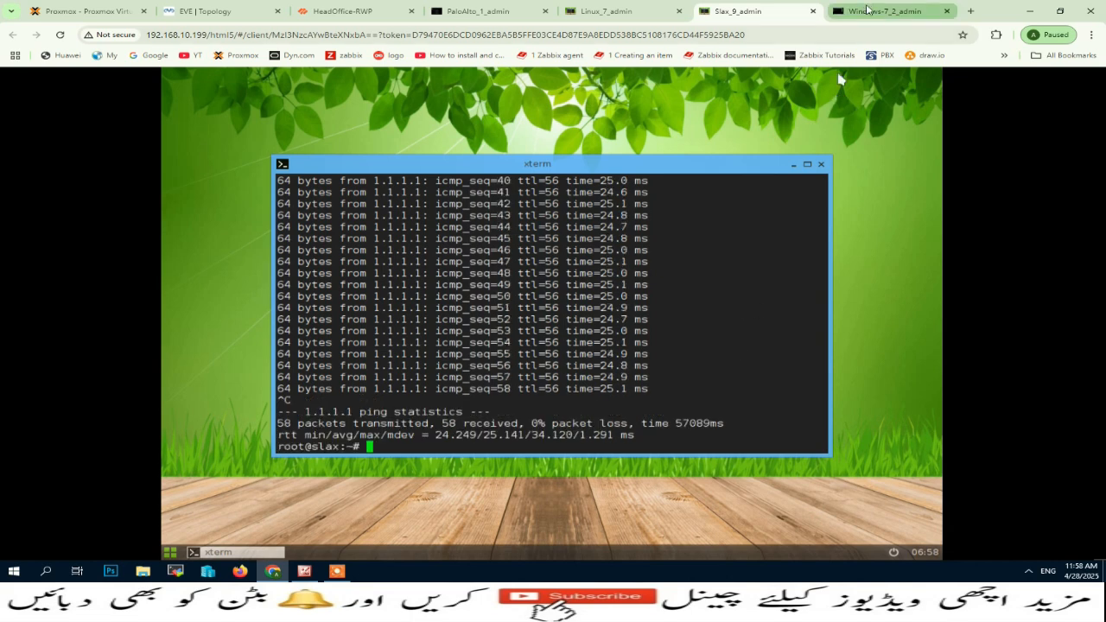
pyautogui.click(868, 10)
pyautogui.press('Up')
pyautogui.press('Return')
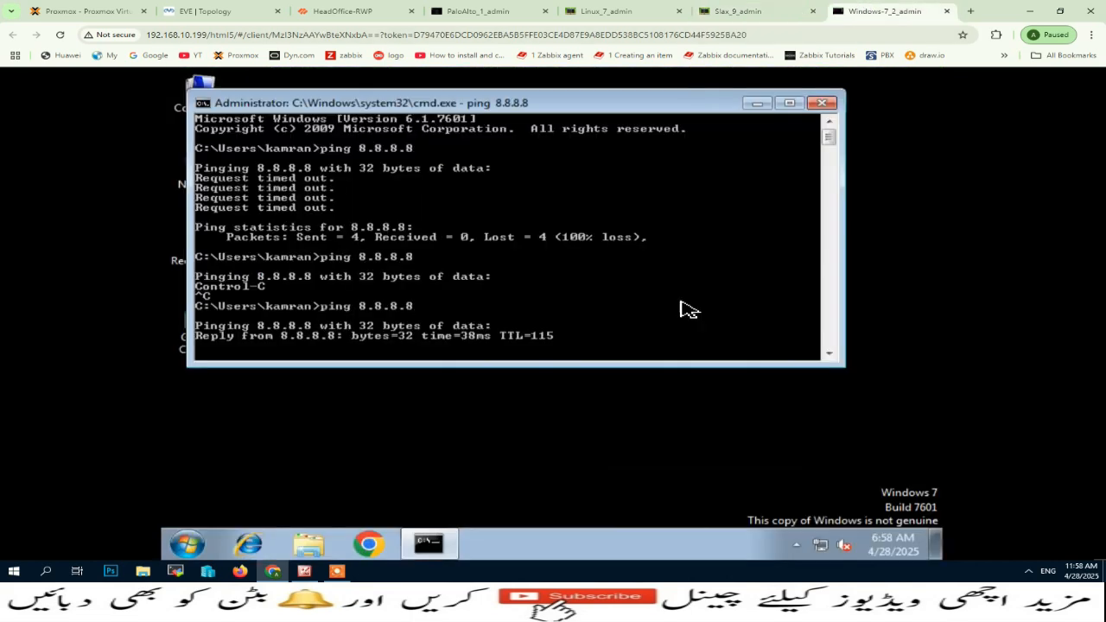
pyautogui.hotkey('ctrl', 'c')
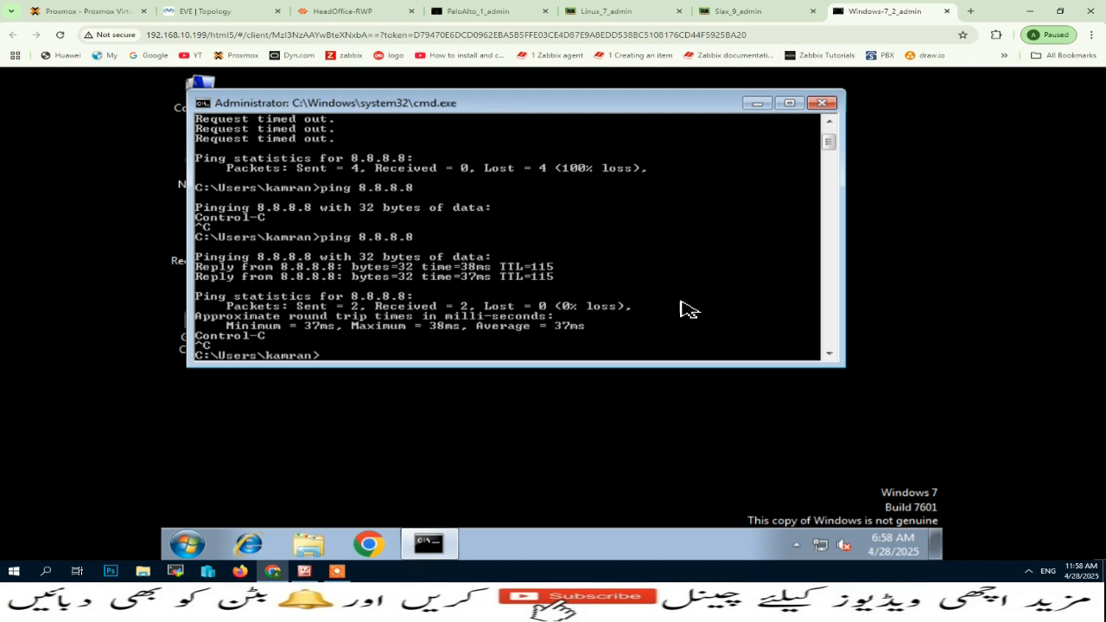
# Add blank prompt lines in the Windows 7 command prompt and run another ping to 8.8.8.8.
pyautogui.press('Return')
pyautogui.press('Return')
pyautogui.press('Return')
pyautogui.press('Return')
pyautogui.press('Return')
pyautogui.press('Return')
pyautogui.press('Return')
pyautogui.press('Return')
pyautogui.press('Return')
pyautogui.press('Return')
pyautogui.press('Return')
pyautogui.press('Return')
pyautogui.press('Return')
pyautogui.press('Return')
pyautogui.press('Return')
pyautogui.press('Return')
pyautogui.press('Return')
pyautogui.press('Return')
pyautogui.press('Return')
pyautogui.press('Return')
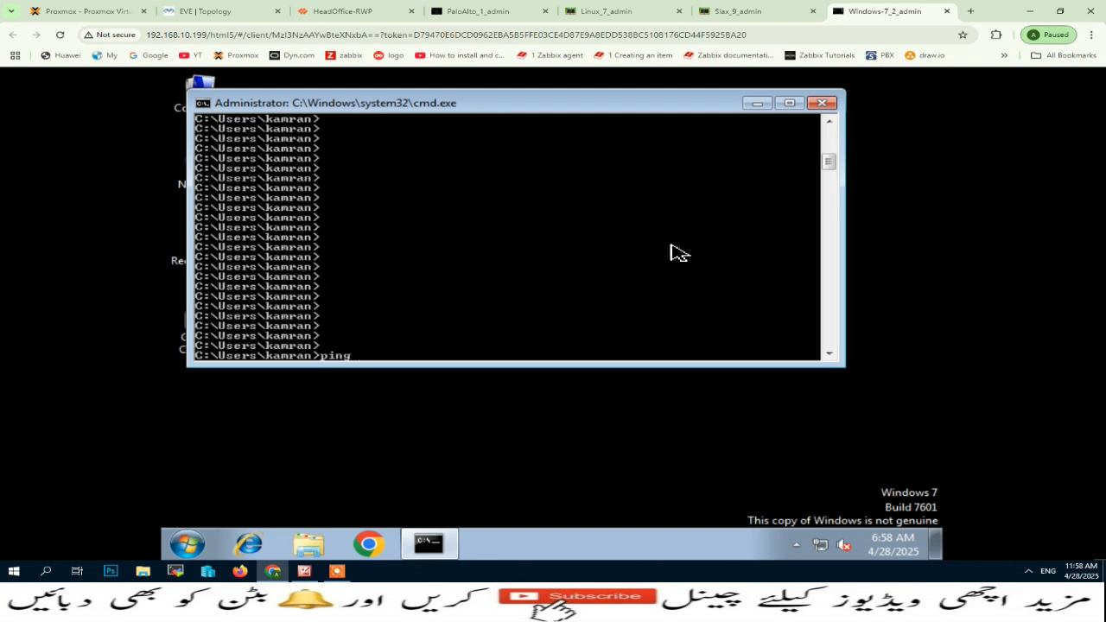
pyautogui.write('ping 8.8.8.8')
pyautogui.press('Return')
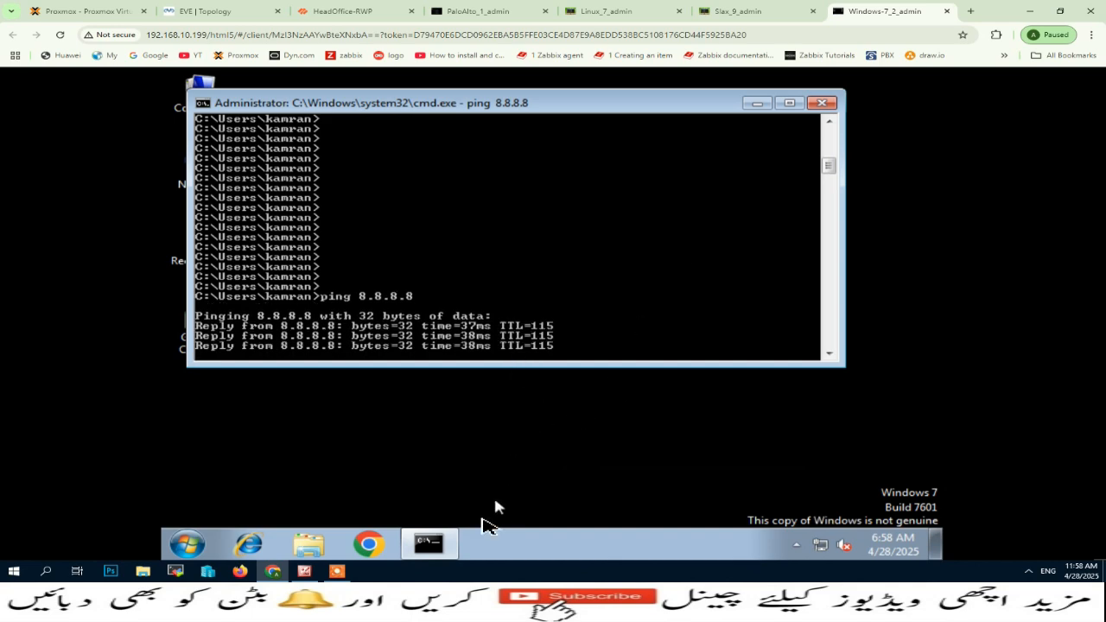
# Run show session all repeatedly in the PaloAlto console to examine the translated source addresses of the active pings.
pyautogui.hotkey('ctrl', '4')
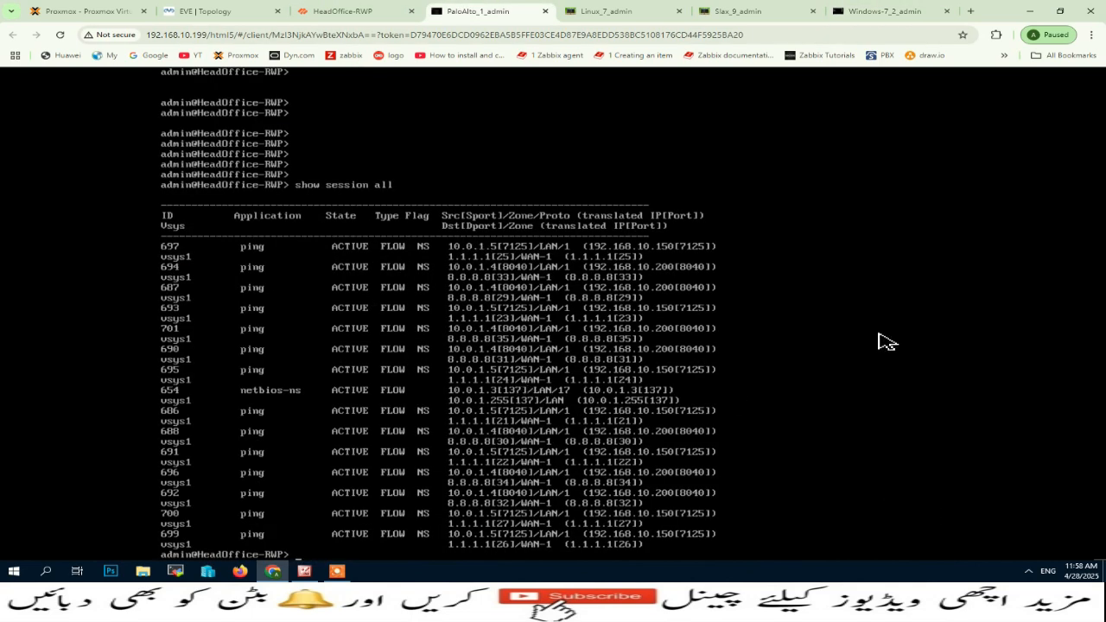
pyautogui.press('Up')
pyautogui.press('Return')
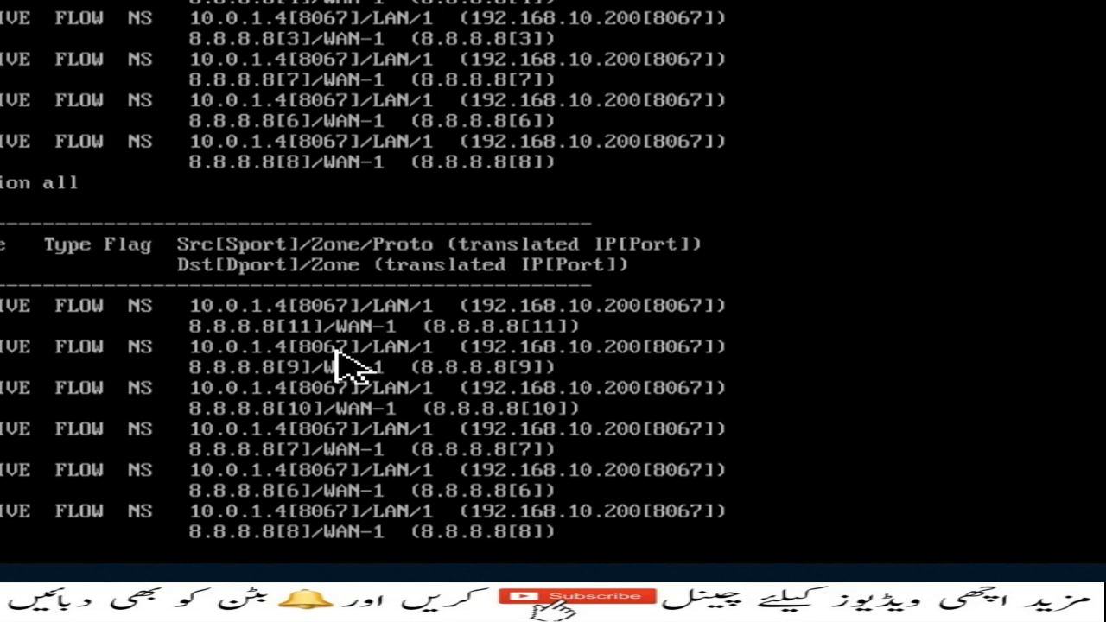
pyautogui.press('Up')
pyautogui.press('Return')
pyautogui.press('Up')
pyautogui.press('Return')
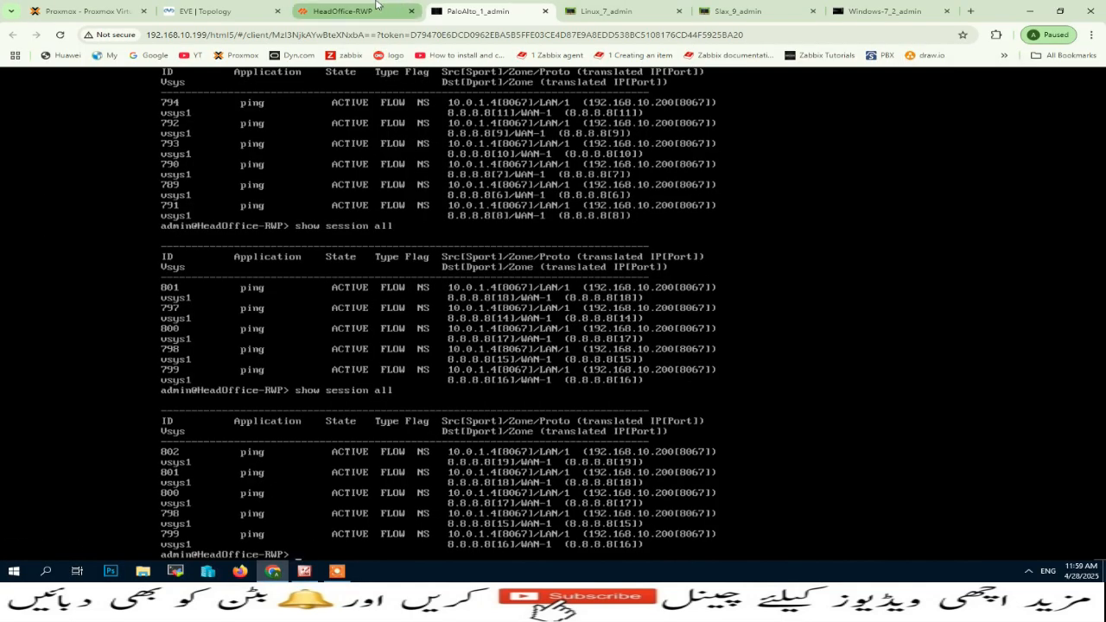
# Open the firewall's Session Browser in the web interface and refresh its list of active sessions.
pyautogui.click(376, 5)
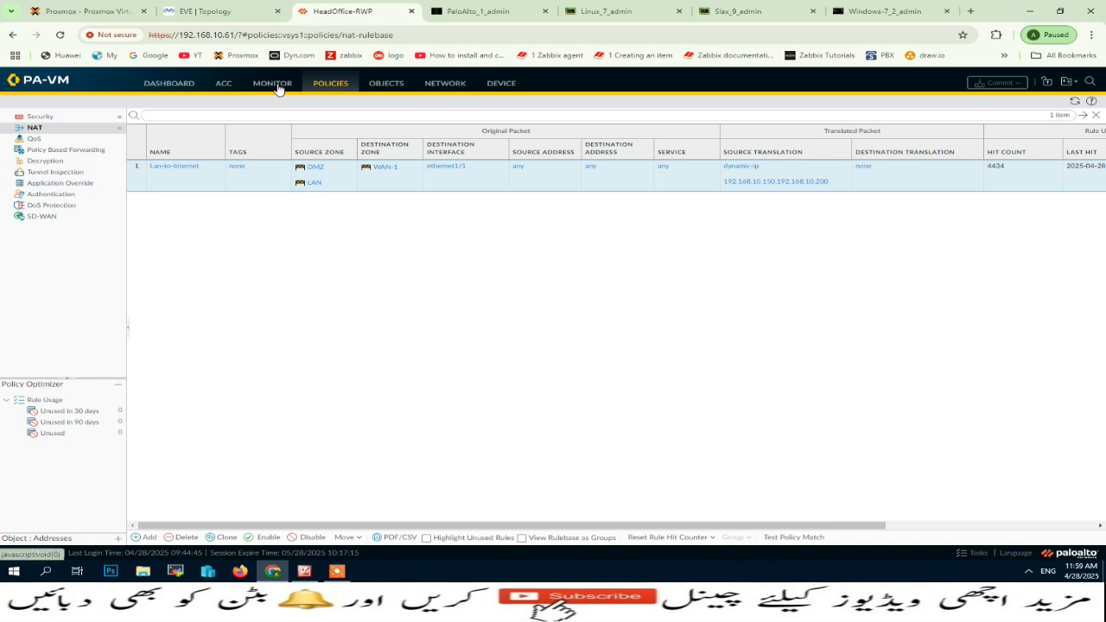
pyautogui.click(272, 83)
pyautogui.click(62, 393)
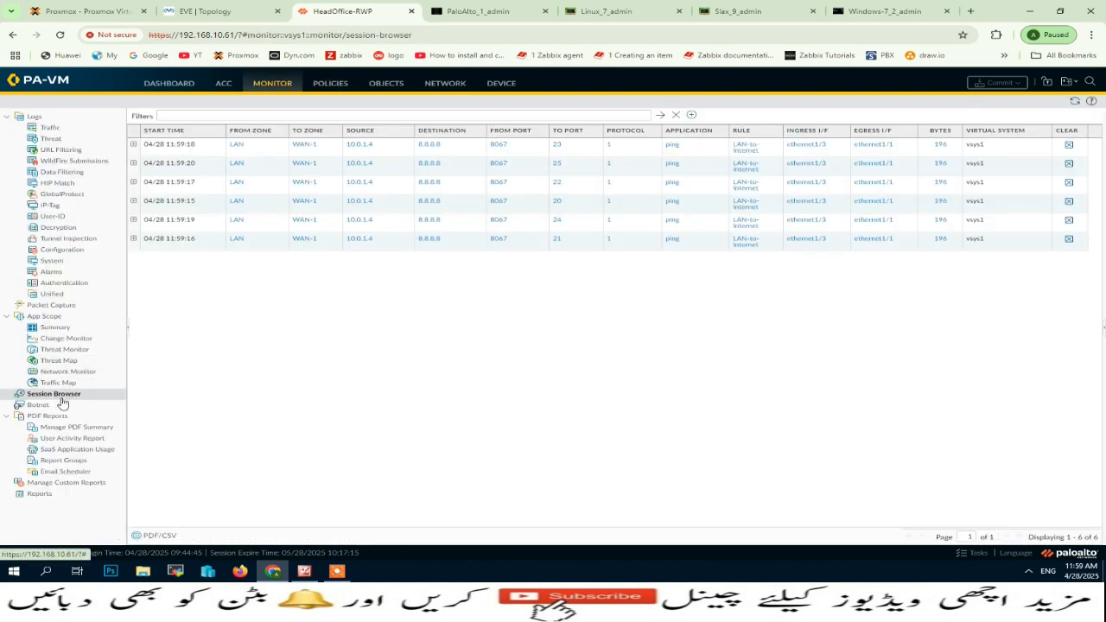
pyautogui.click(56, 397)
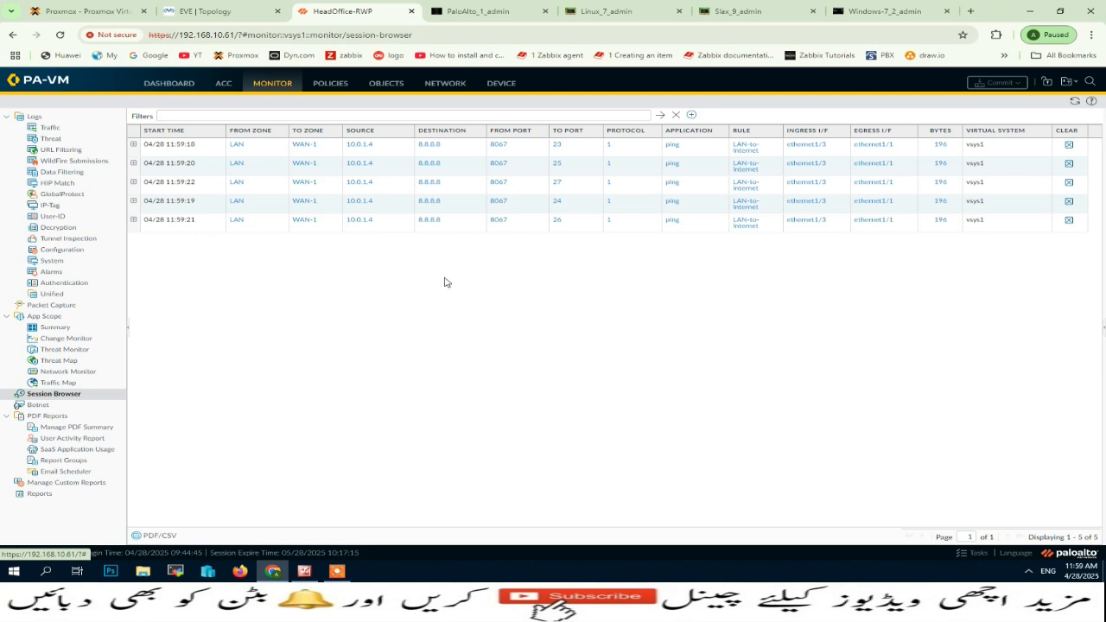
# Open the Translated Packet settings of the Lan-to-Internet NAT policy rule.
pyautogui.click(330, 83)
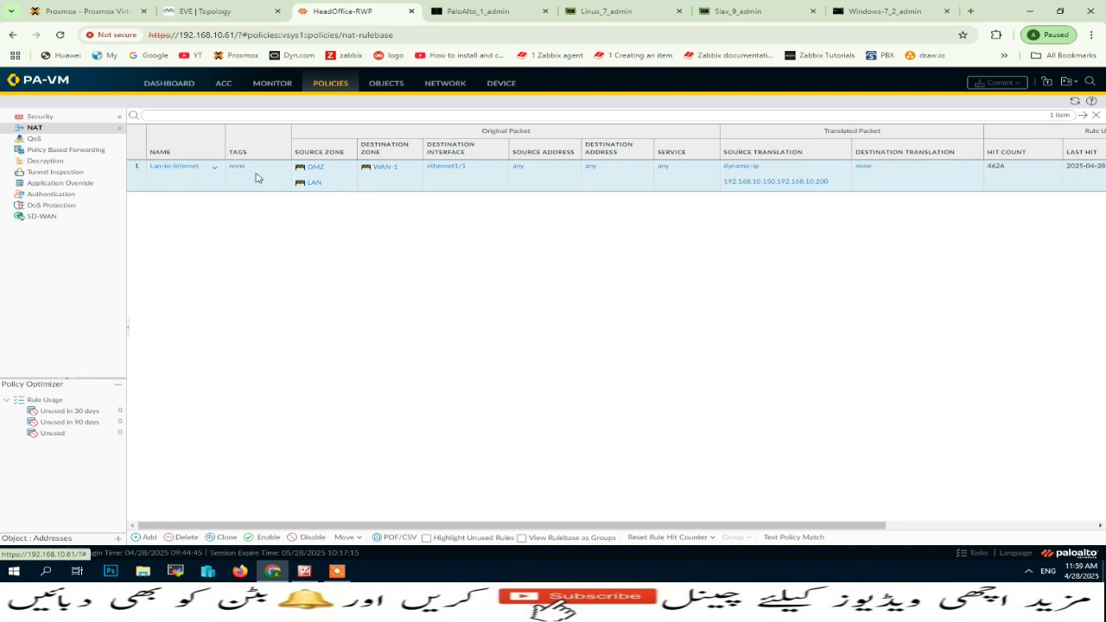
pyautogui.click(186, 168)
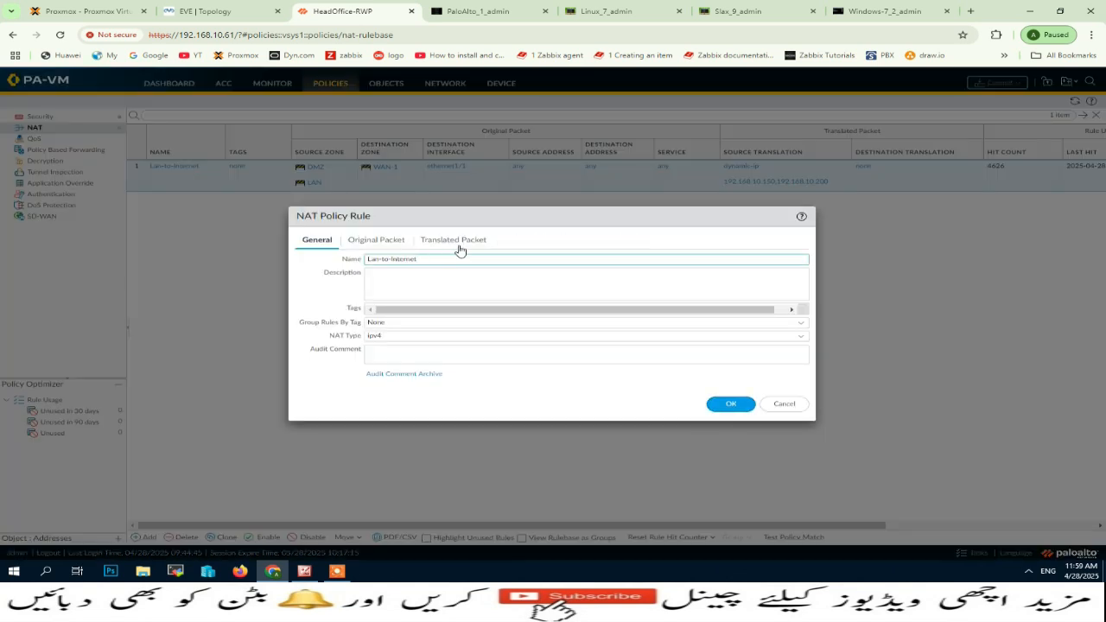
pyautogui.click(458, 242)
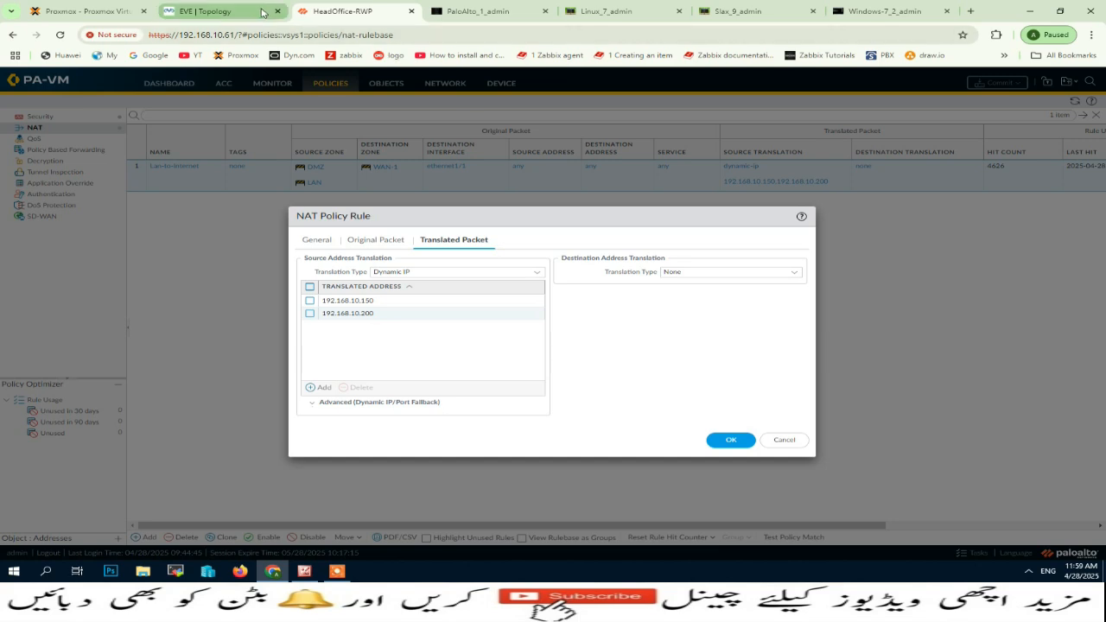
# Stop the continuous ping on the Linux machine and check the ping output on the Windows 7 machine.
pyautogui.click(216, 11)
pyautogui.click(613, 11)
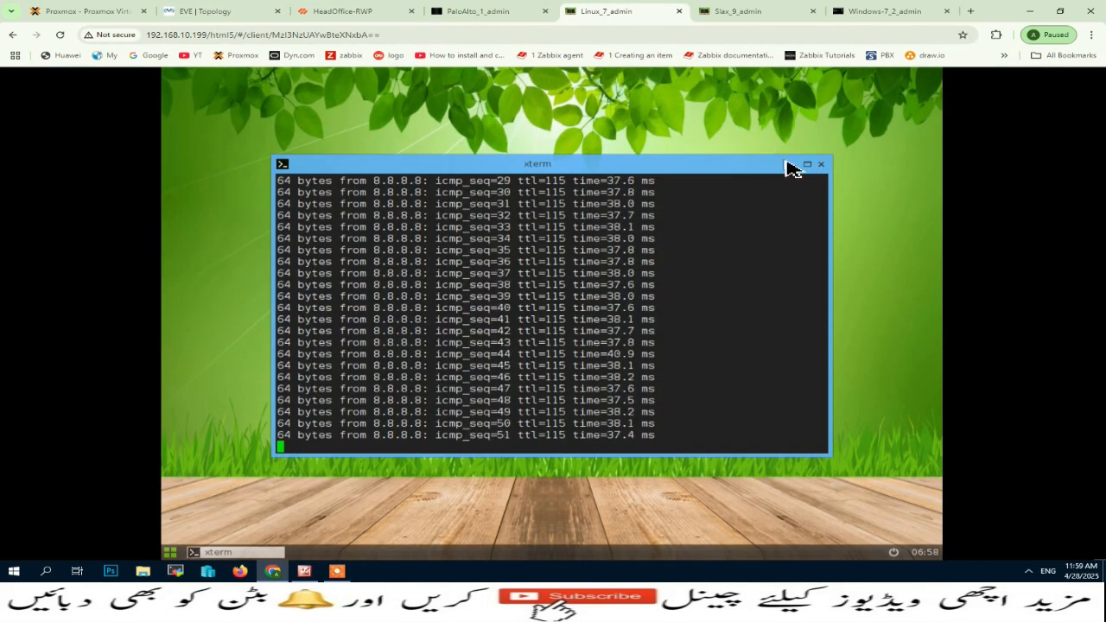
pyautogui.hotkey('ctrl', 'c')
pyautogui.click(889, 11)
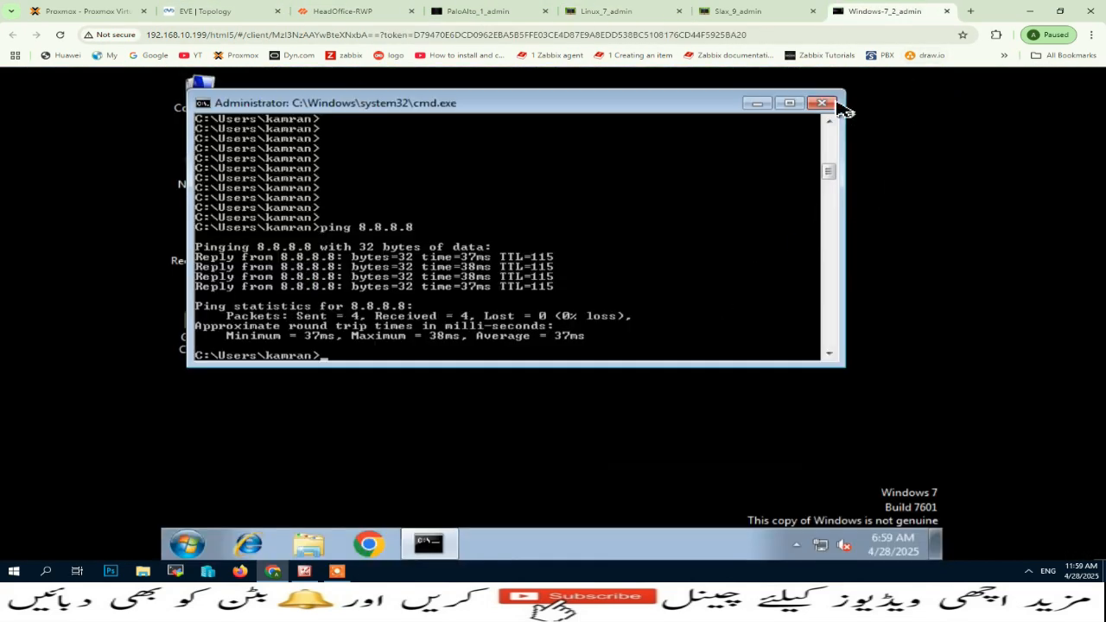
# Compare the LAN hosts in the EVE topology with the NAT rule's translated address pool.
pyautogui.click(216, 11)
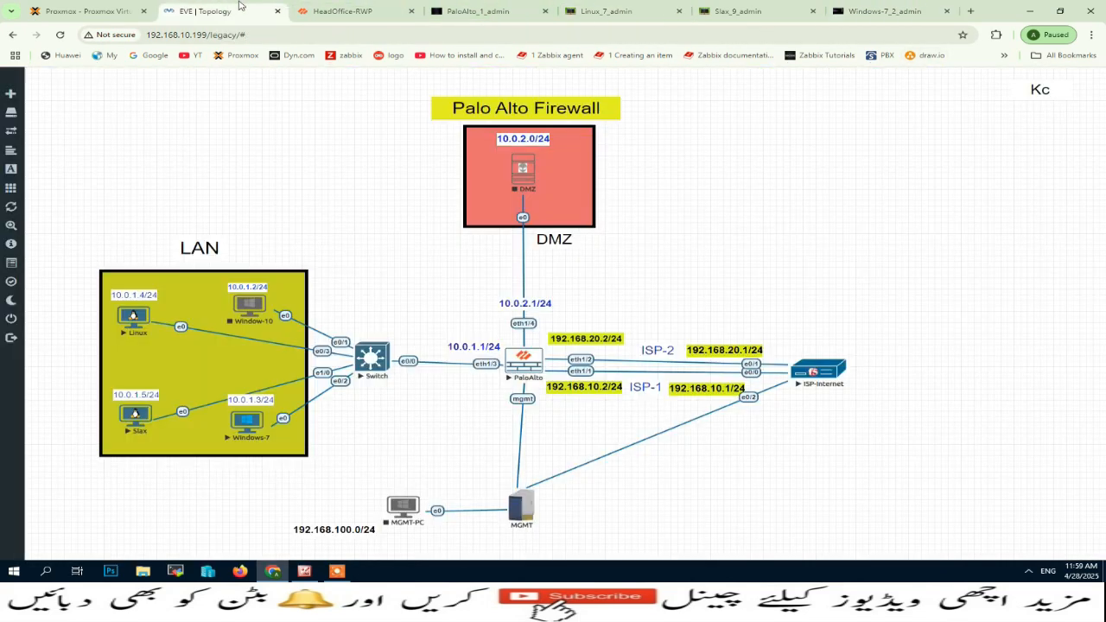
pyautogui.click(371, 12)
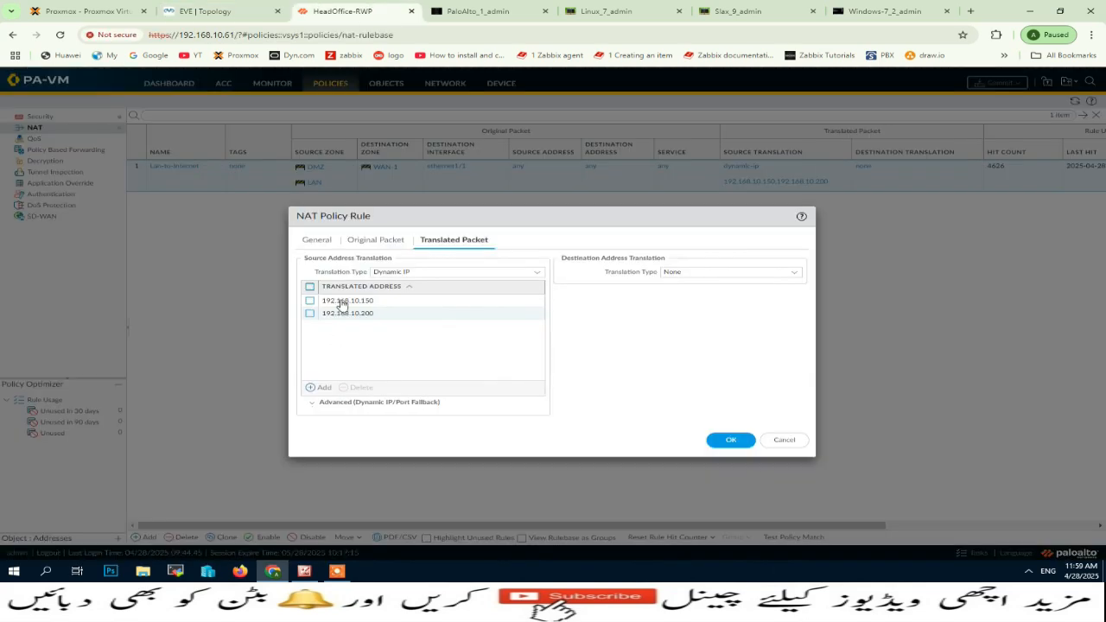
pyautogui.click(216, 11)
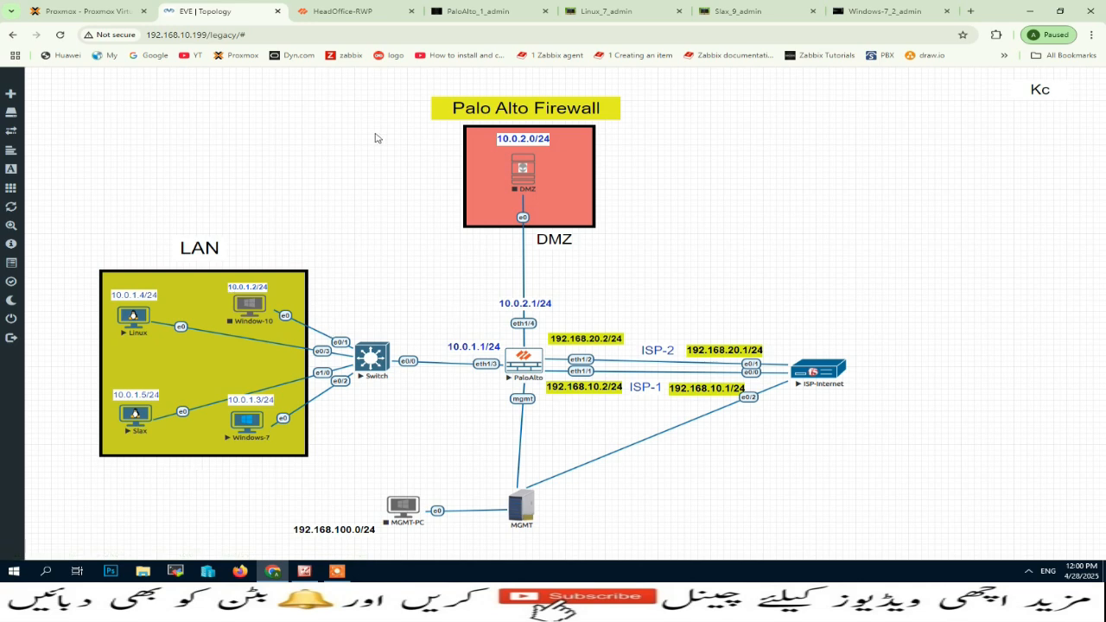
pyautogui.click(380, 12)
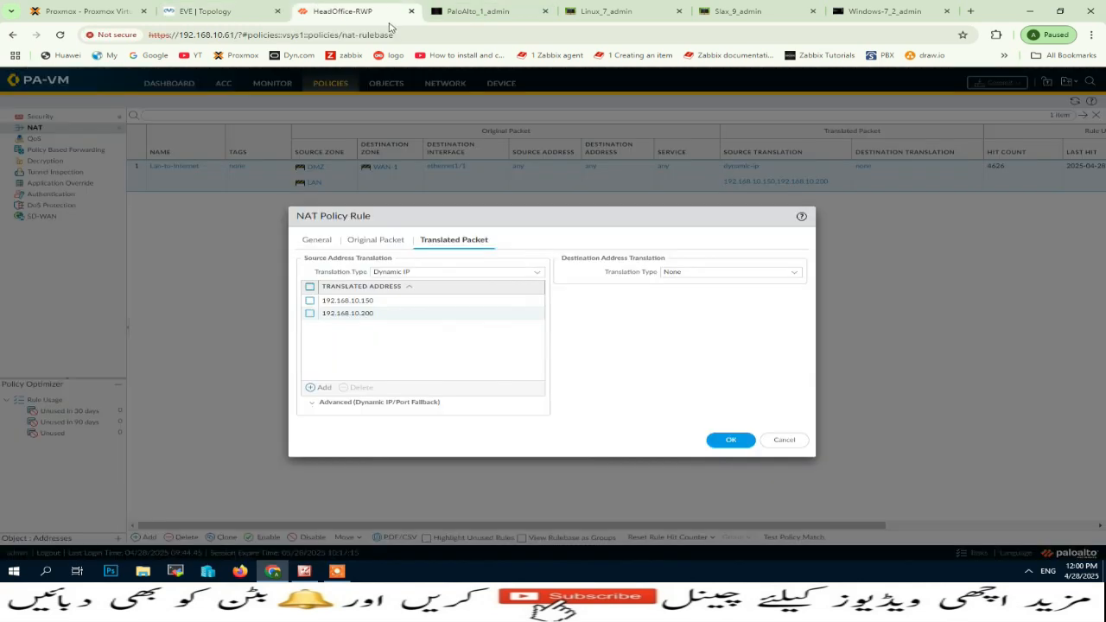
# Set the NAT rule's Dynamic IP/Port Fallback to Interface Address, using interface ethernet1/1 and IP address 192.168.10.2/24.
pyautogui.click(312, 406)
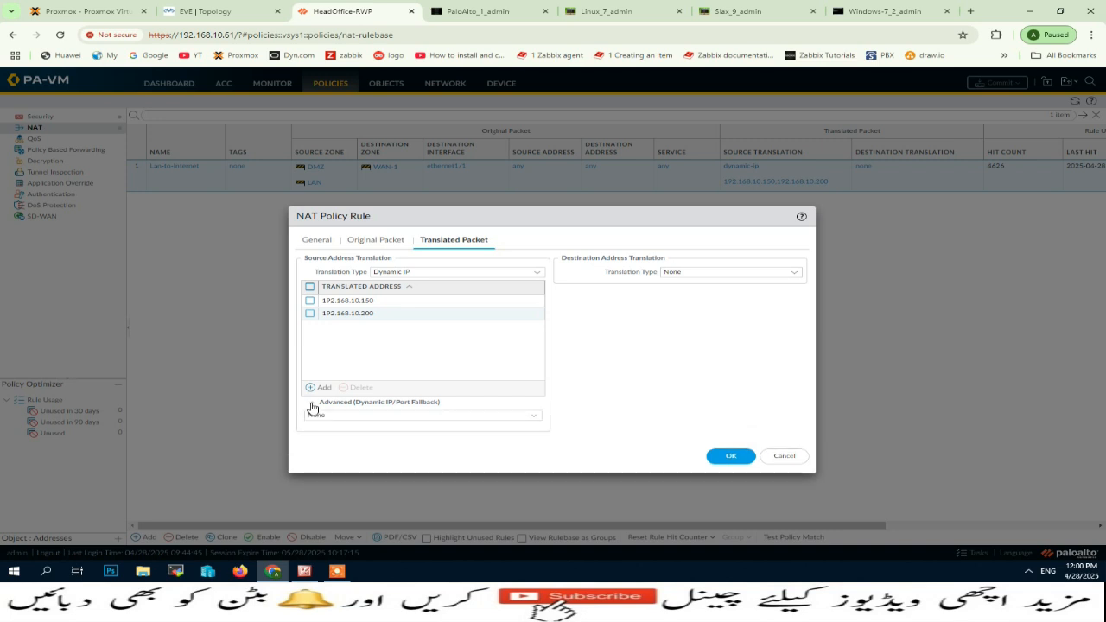
pyautogui.click(533, 421)
pyautogui.click(363, 445)
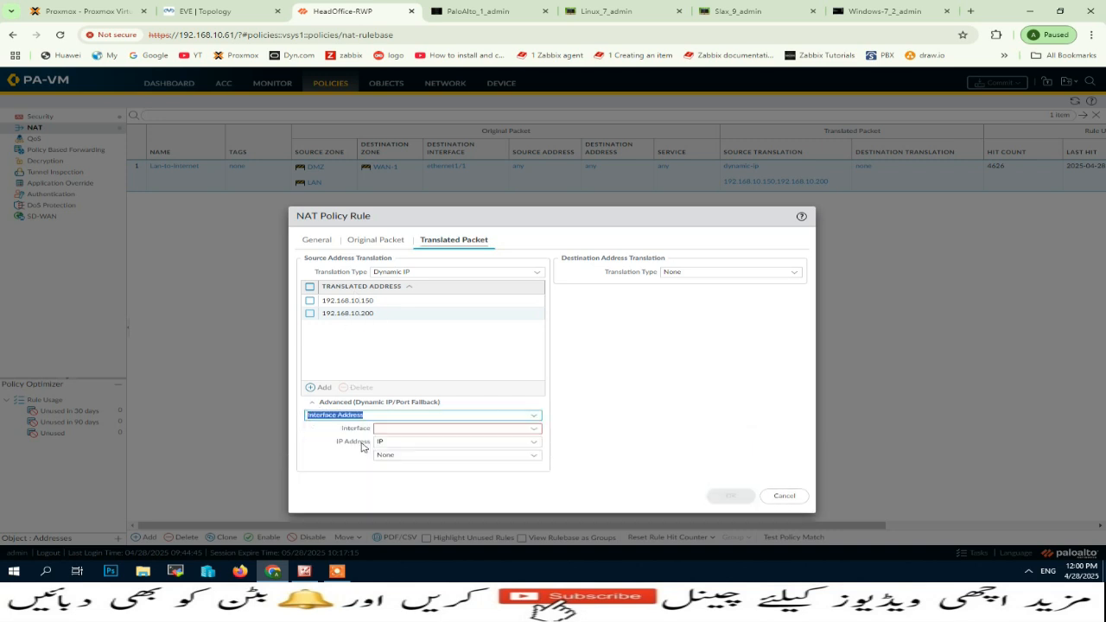
pyautogui.click(537, 429)
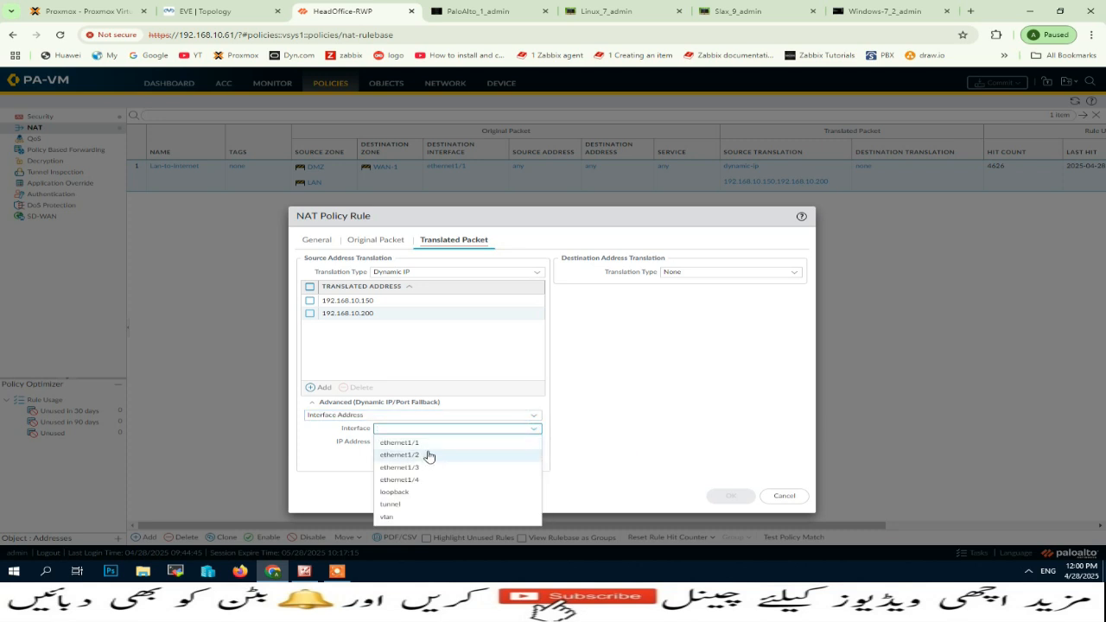
pyautogui.click(430, 444)
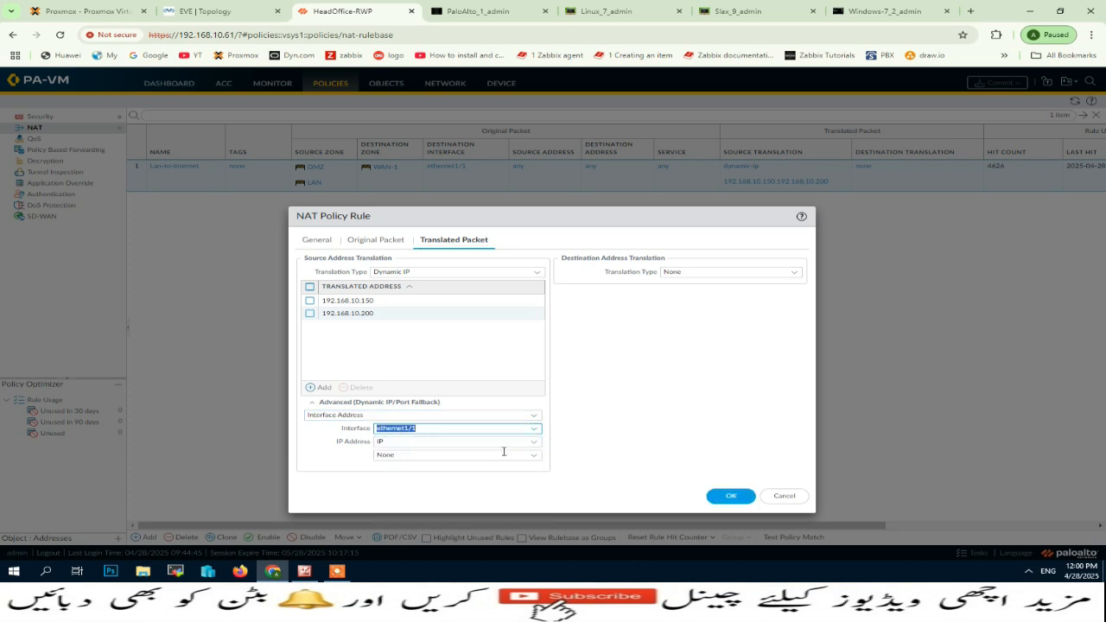
pyautogui.click(535, 462)
pyautogui.click(423, 477)
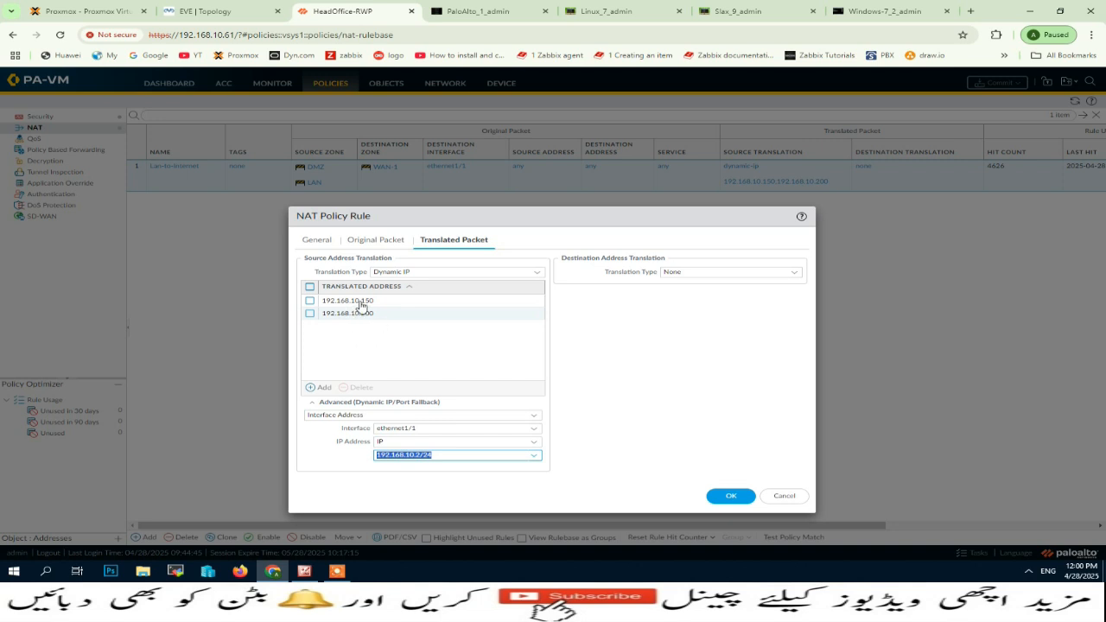
# Set the NAT rule's source translation type to Static IP and examine the Static IP notes in Microsoft Office Picture Manager.
pyautogui.click(537, 273)
pyautogui.click(400, 312)
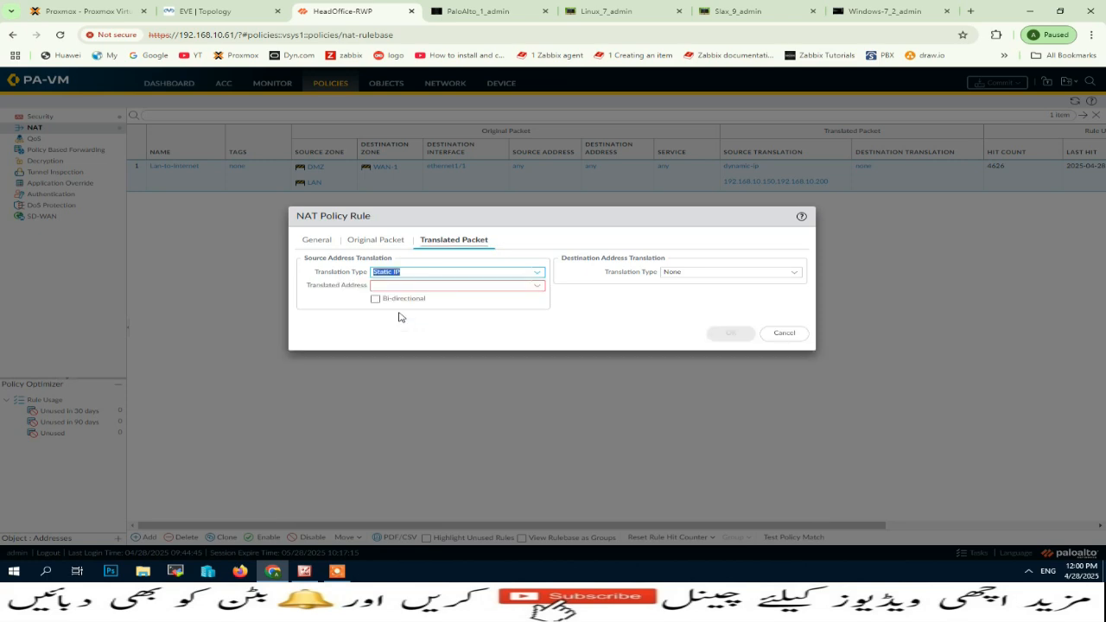
pyautogui.click(333, 571)
pyautogui.scroll(-1, 817, 403)
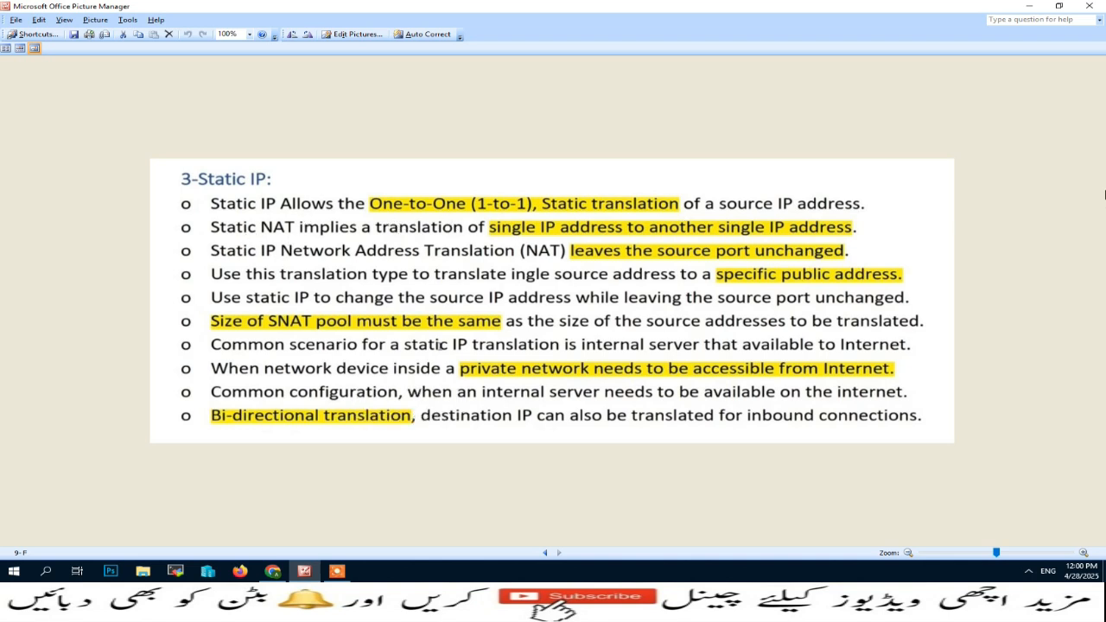
pyautogui.scroll(1, 1104, 195)
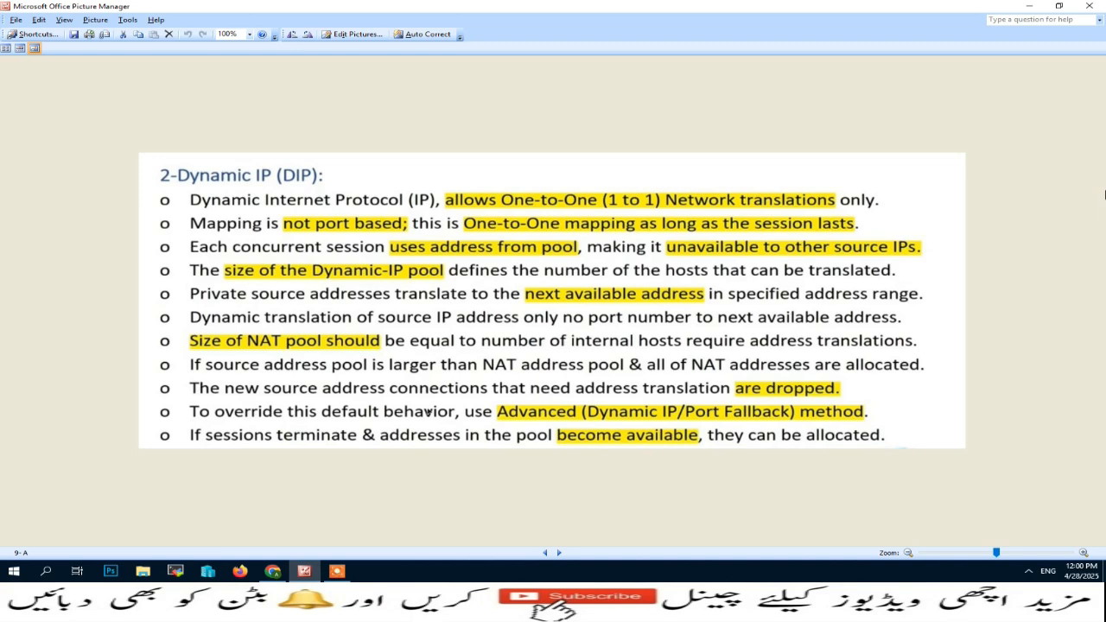
pyautogui.scroll(-1, 1104, 194)
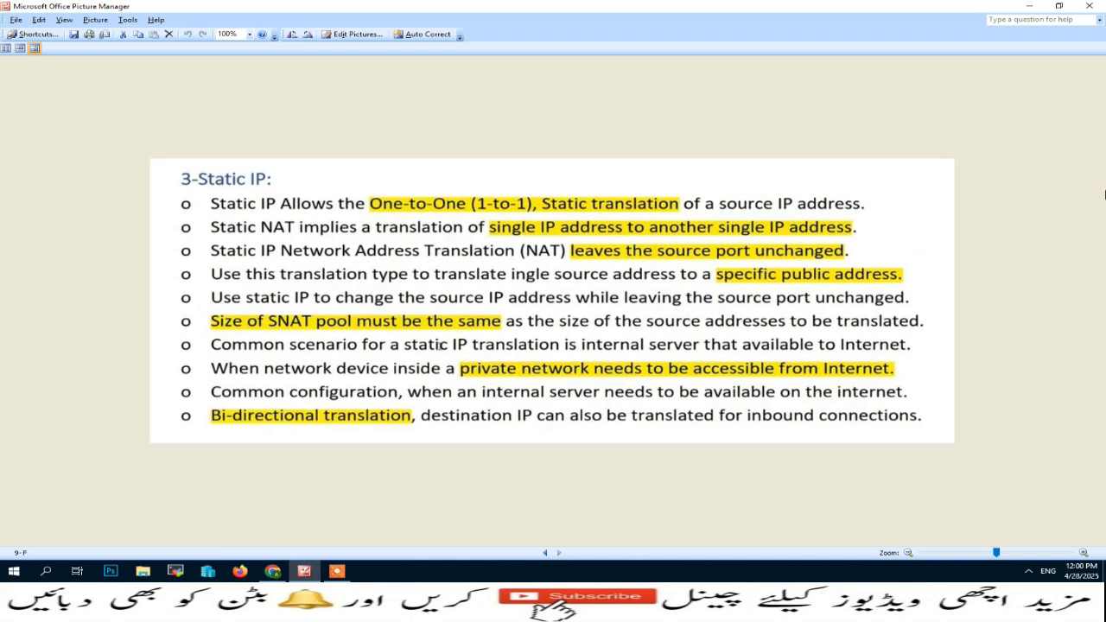
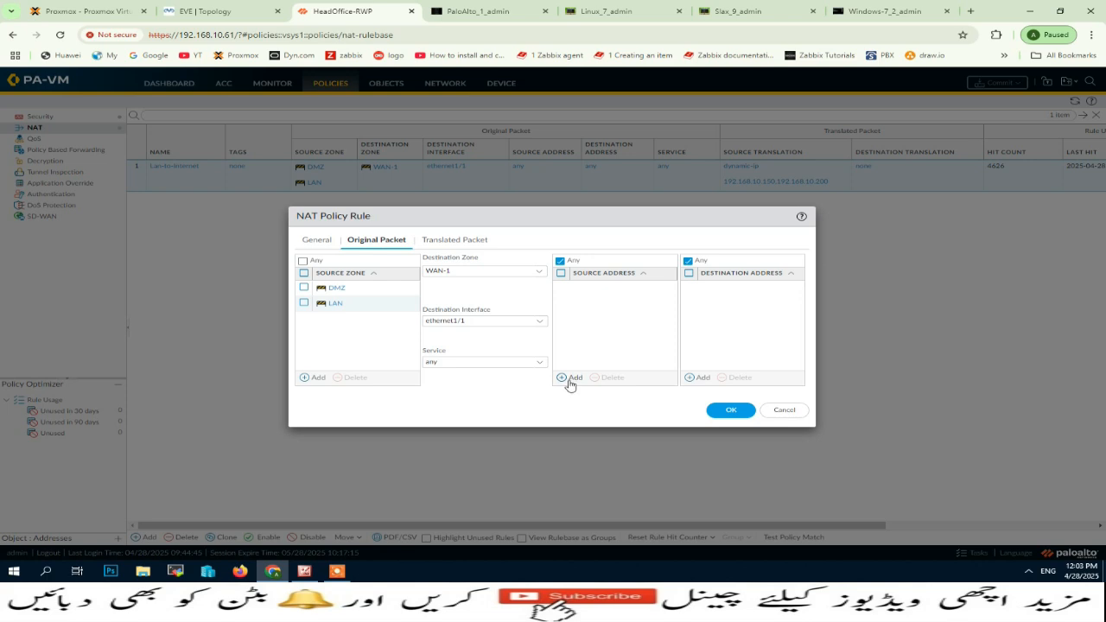
# Add 10.0.1.4/32 as the NAT rule's source address, checking the Linux machine's address in the EVE topology.
pyautogui.click(565, 378)
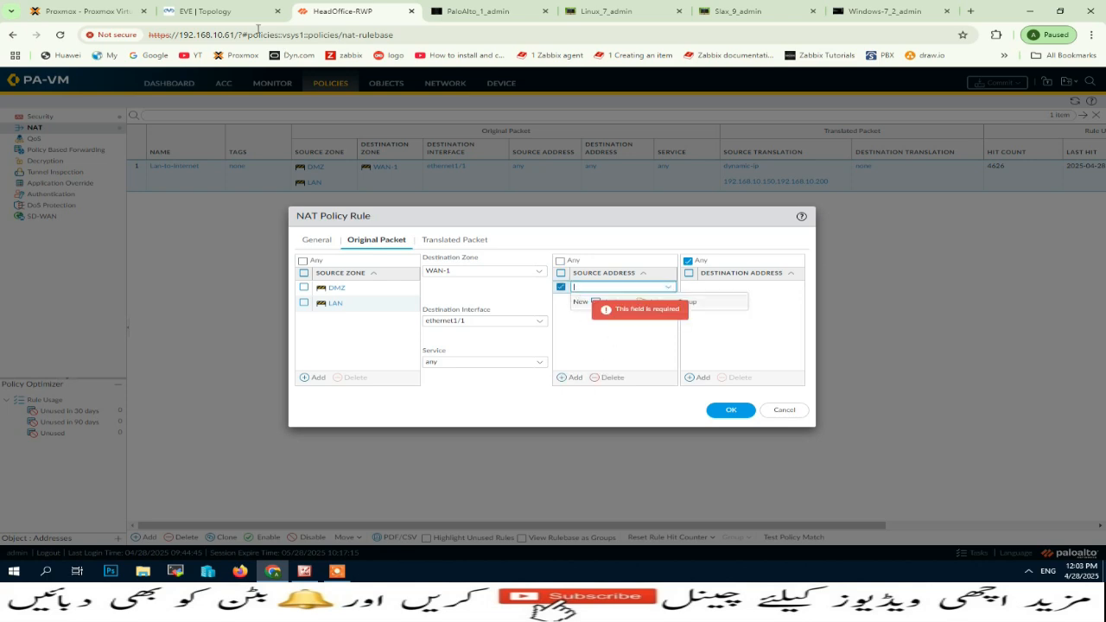
pyautogui.click(208, 12)
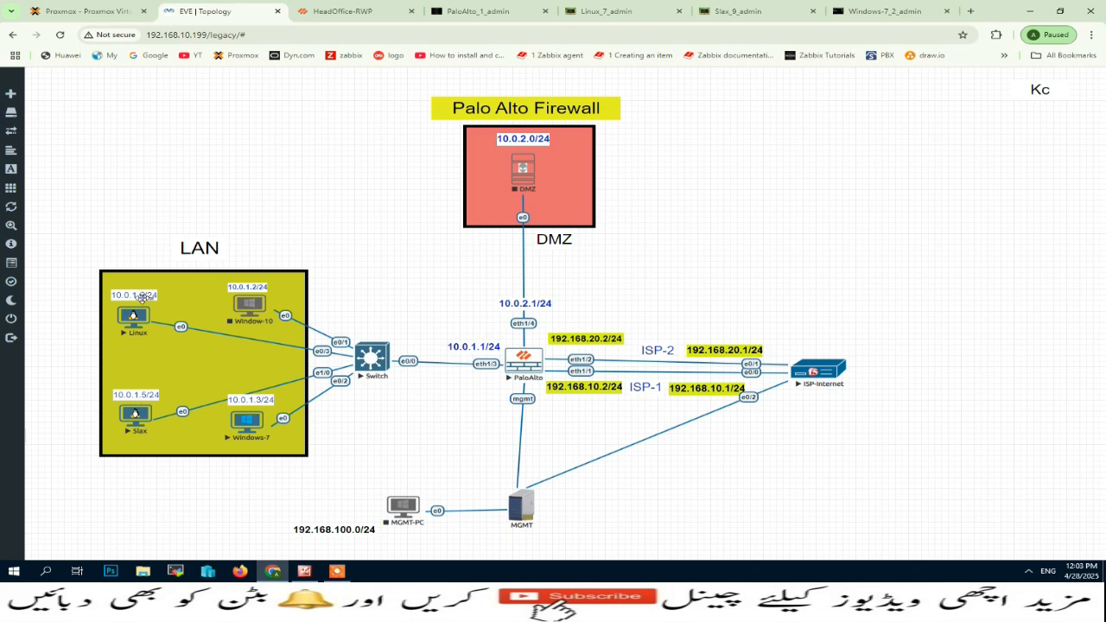
pyautogui.click(331, 18)
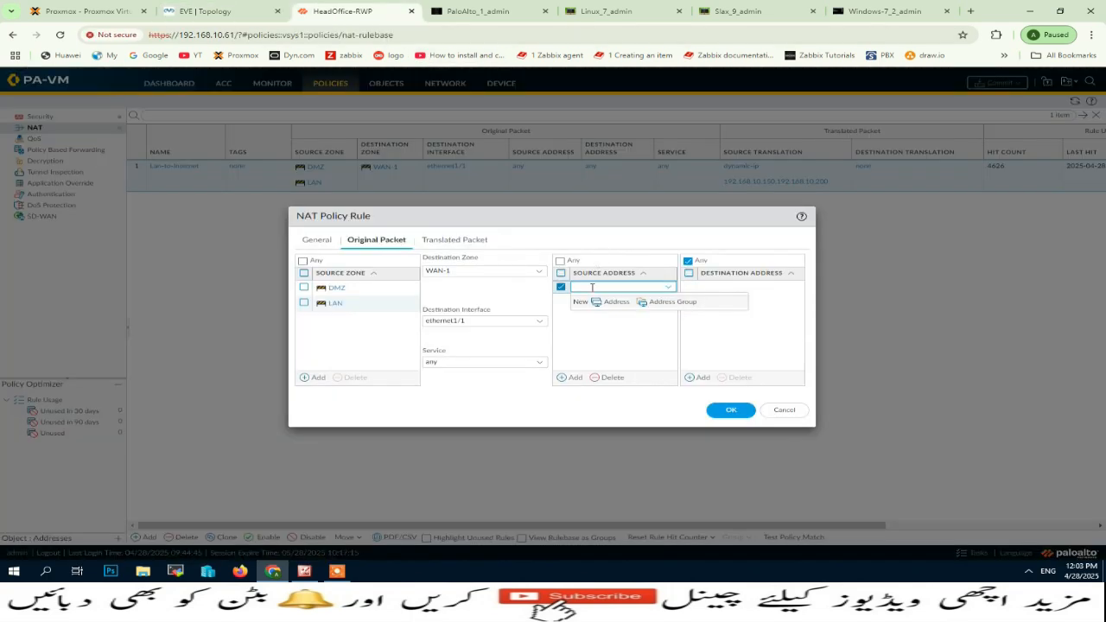
pyautogui.click(592, 287)
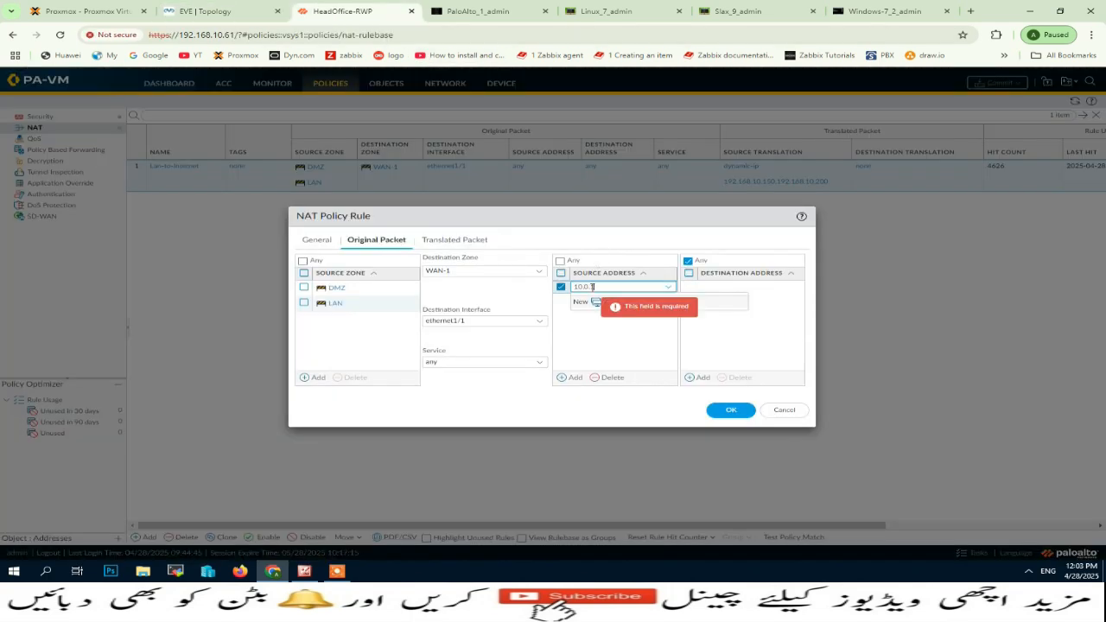
pyautogui.press('BackSpace')
pyautogui.press('BackSpace')
pyautogui.write('.4/32')
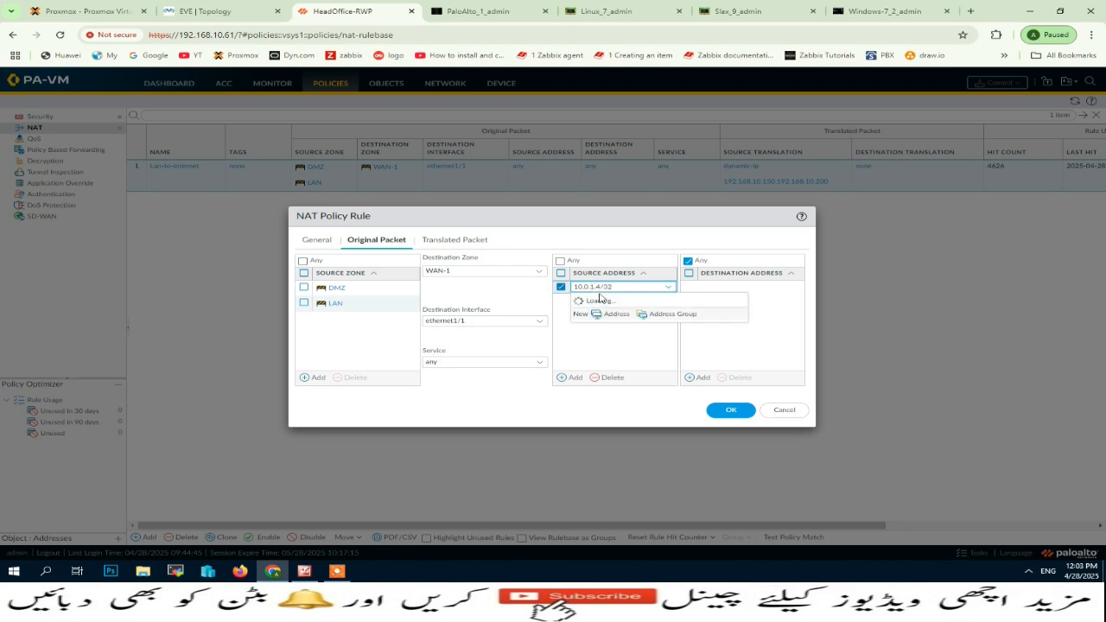
pyautogui.click(602, 344)
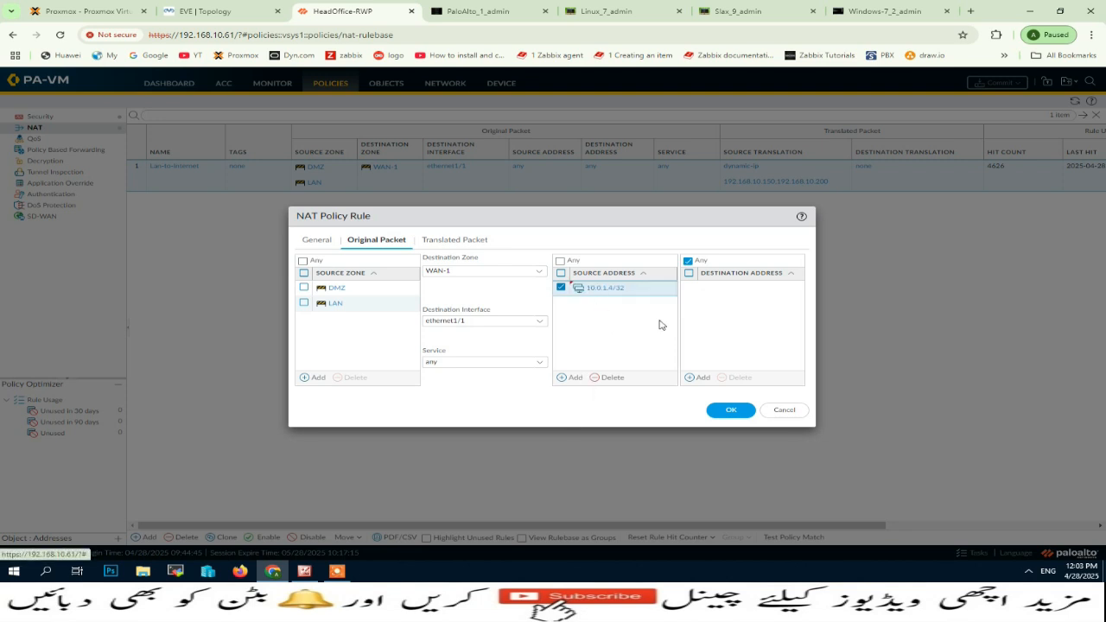
# Save the NAT rule with its Static IP translation and commit the firewall configuration.
pyautogui.click(452, 242)
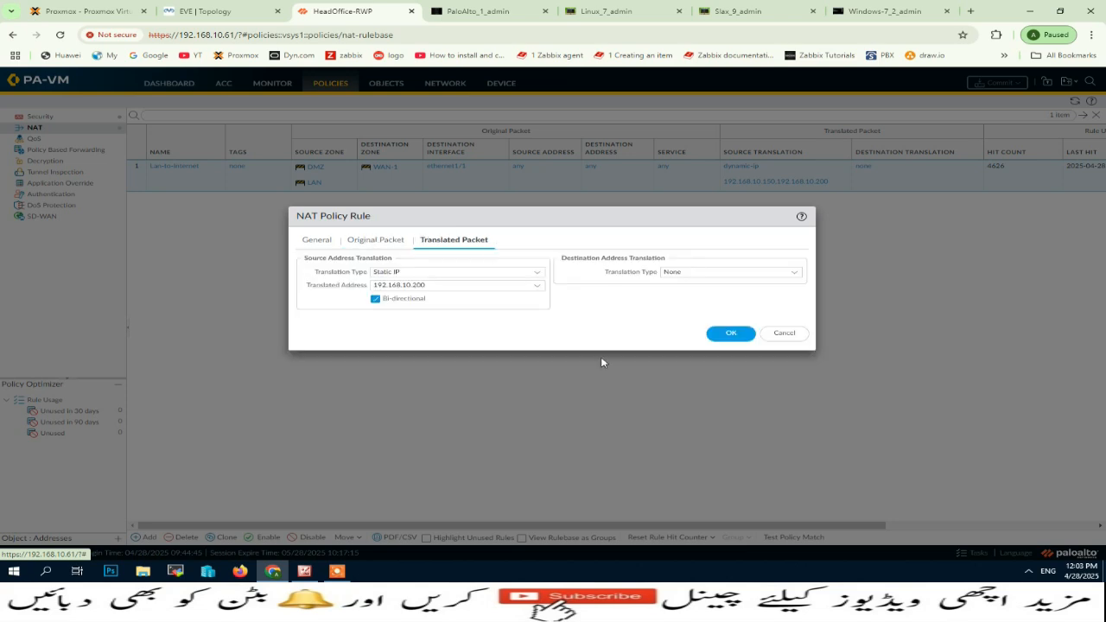
pyautogui.click(728, 334)
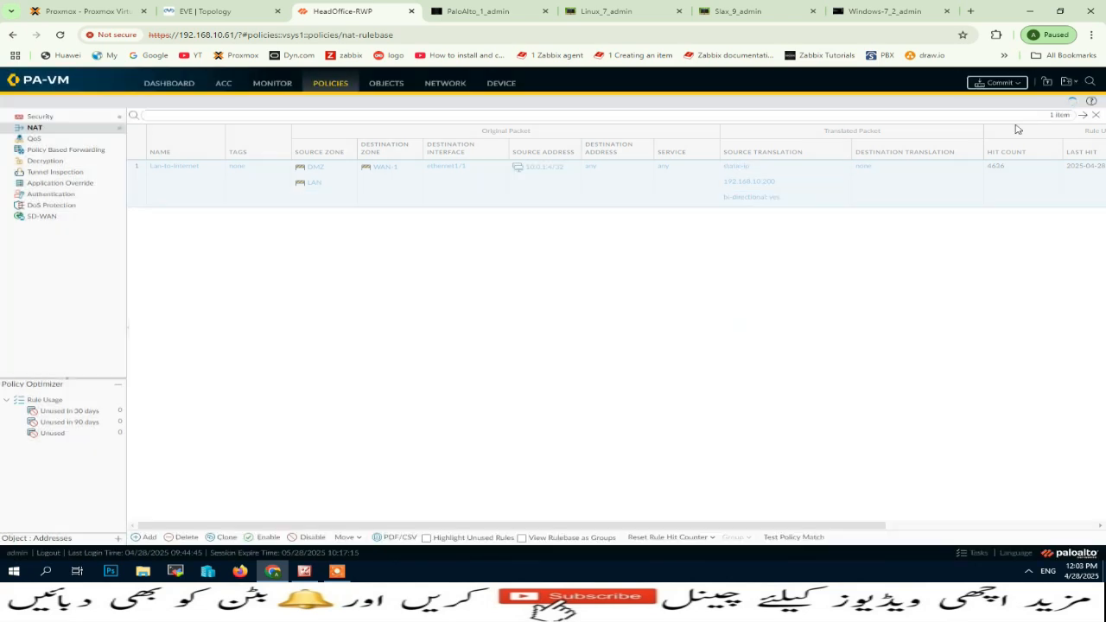
pyautogui.click(998, 84)
pyautogui.click(678, 436)
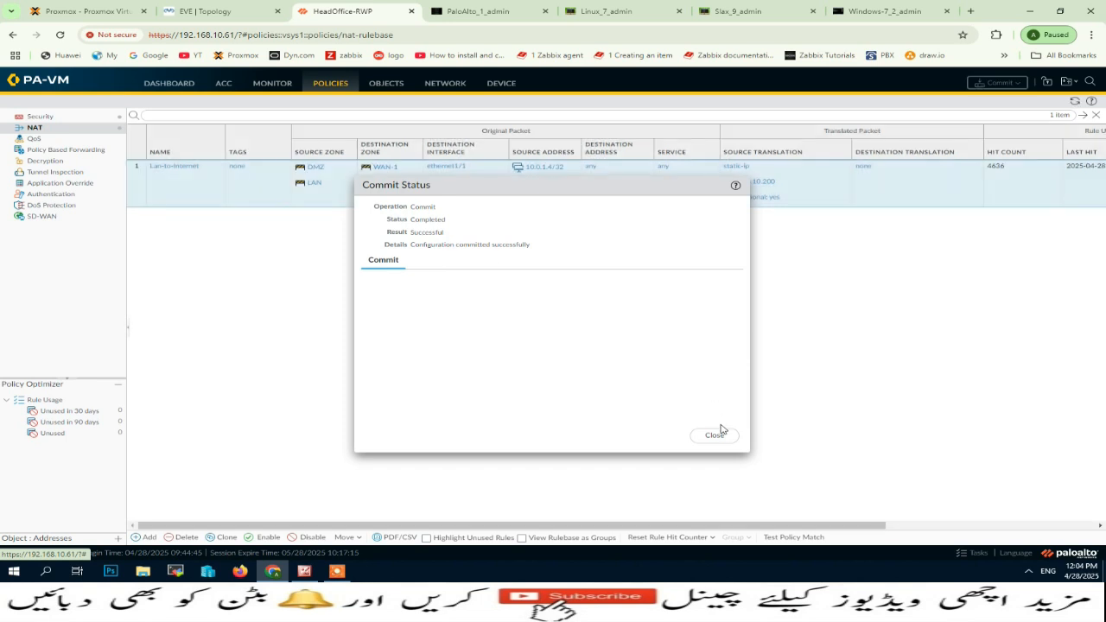
pyautogui.click(716, 434)
# Check the Linux machine's network configuration with ifconfig and start a ping to 8.8.8.8.
pyautogui.click(231, 10)
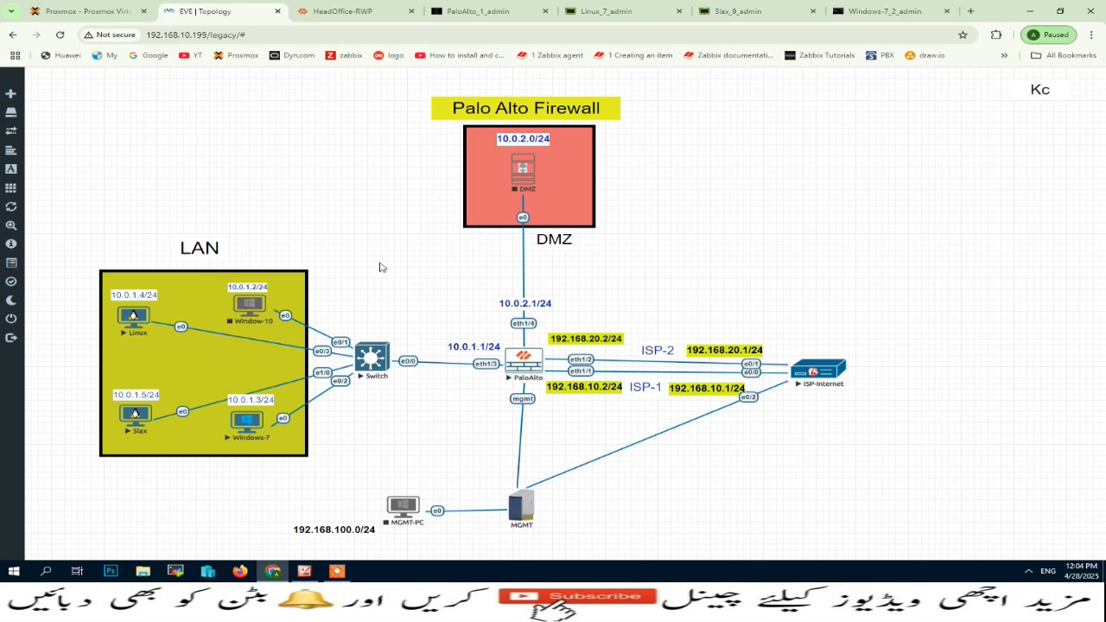
pyautogui.click(605, 11)
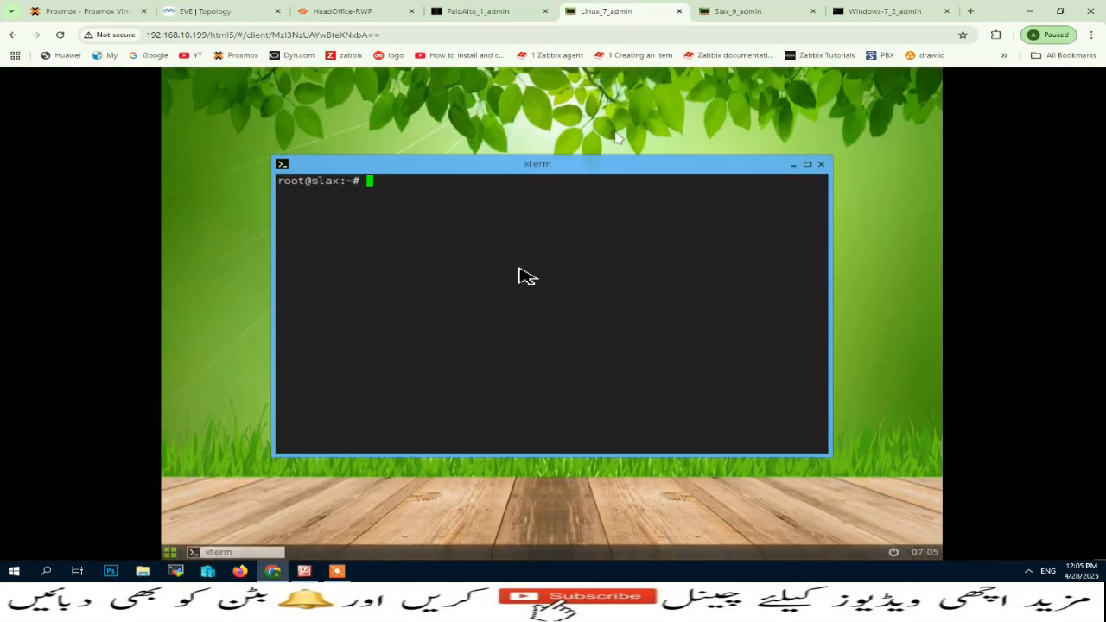
pyautogui.write('i')
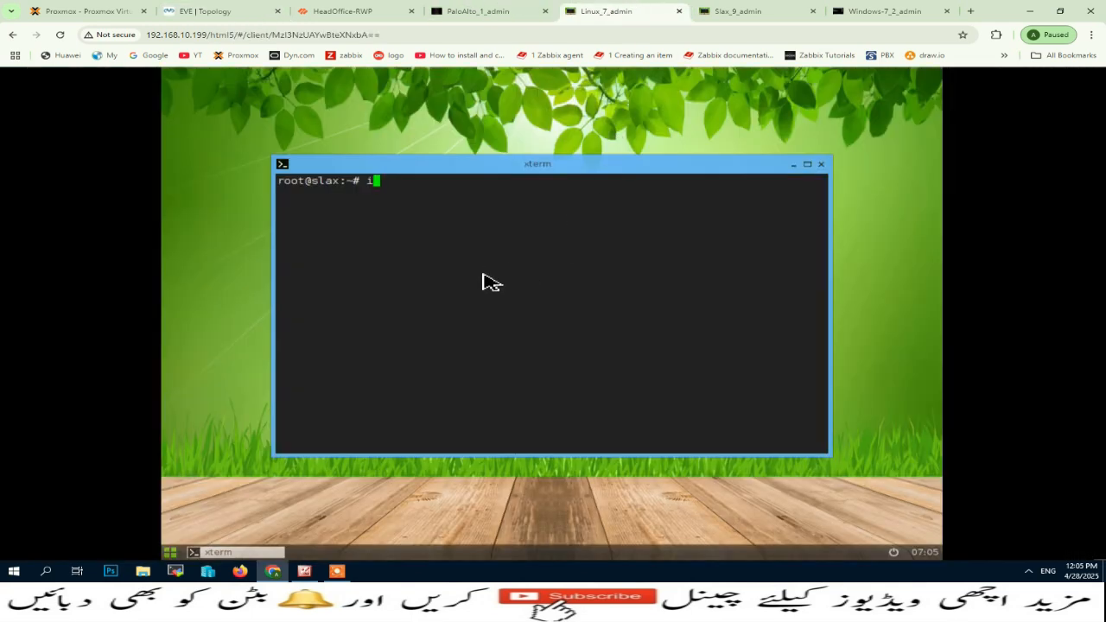
pyautogui.write('fconfig')
pyautogui.press('Return')
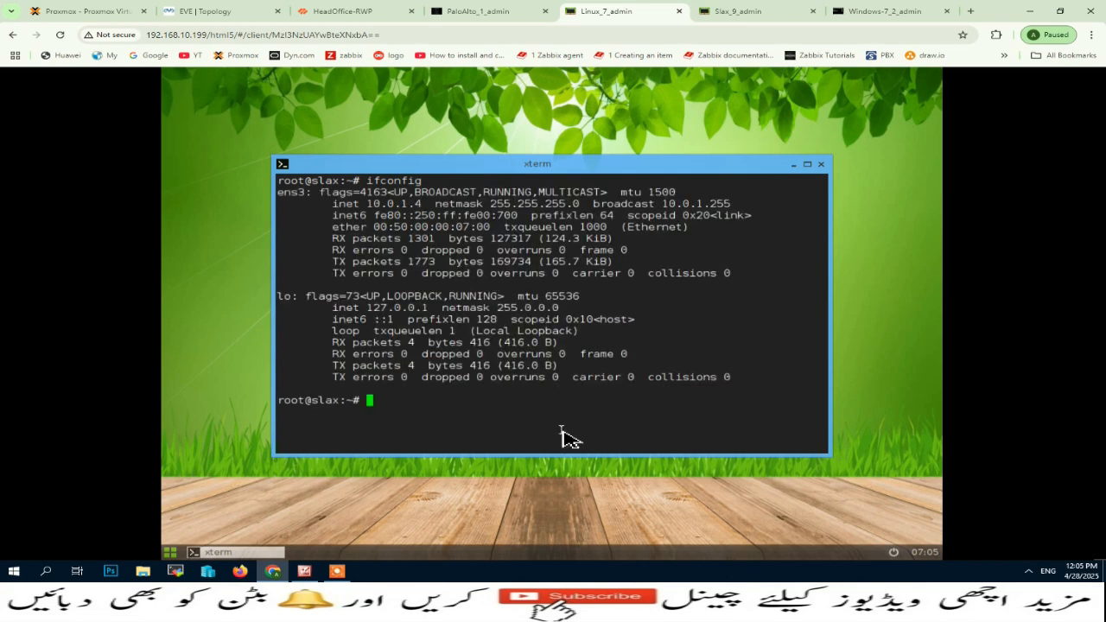
pyautogui.write('ping 8.8.8.8')
pyautogui.press('Return')
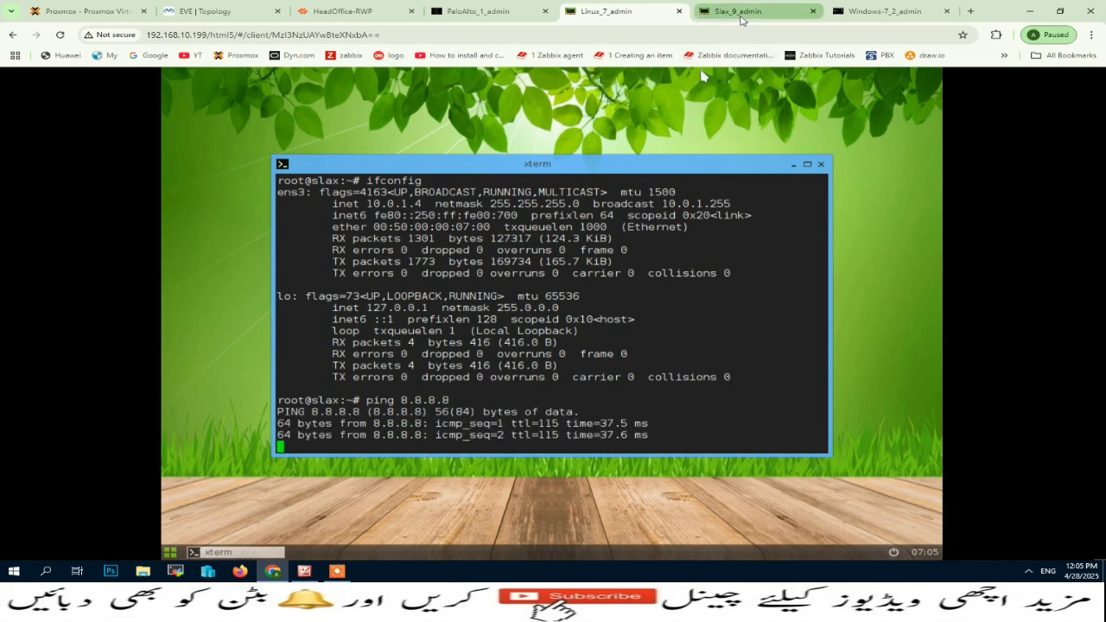
# Run ifconfig and ping 1.1.1.1 on the Slax machine, and compare its output with the Linux machine's ping.
pyautogui.click(741, 16)
pyautogui.write('if')
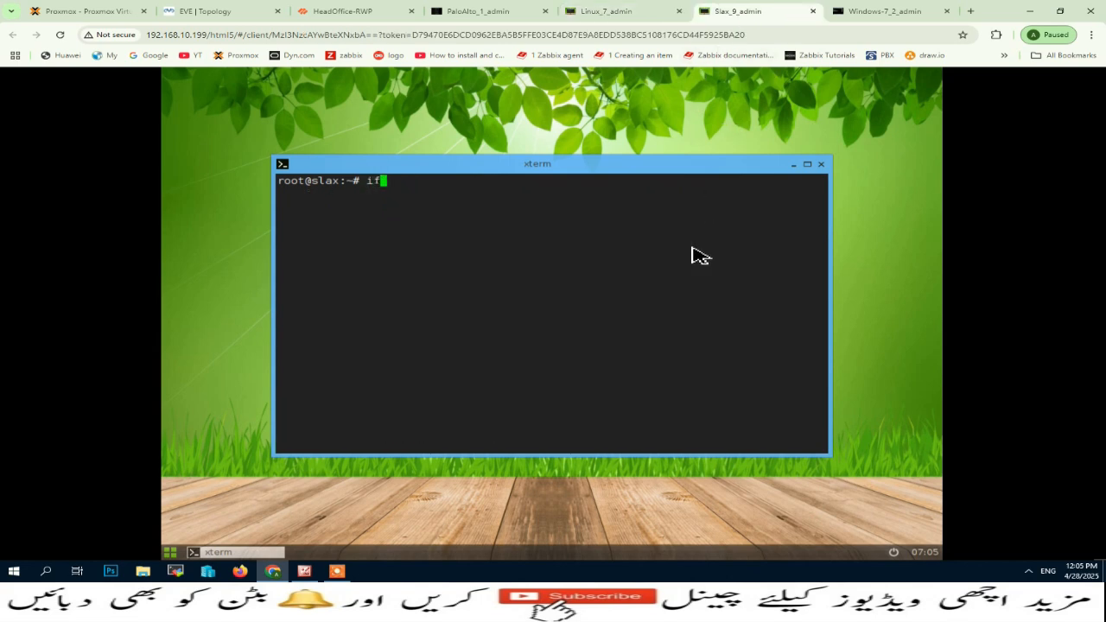
pyautogui.write('config')
pyautogui.press('Return')
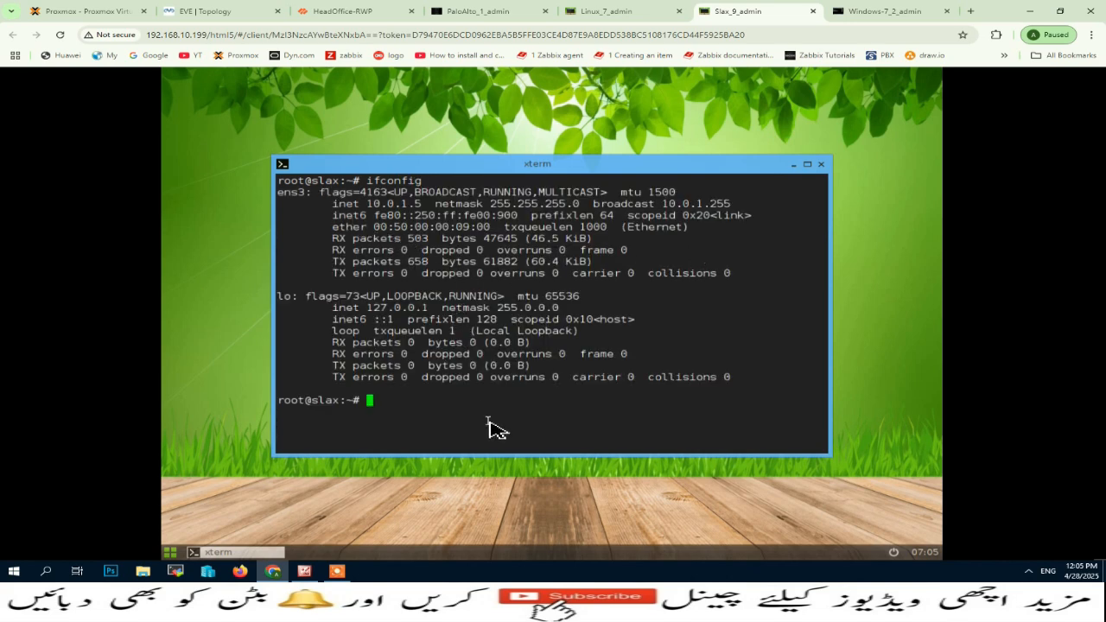
pyautogui.write('ping 1.1.1.1')
pyautogui.press('Return')
pyautogui.click(609, 11)
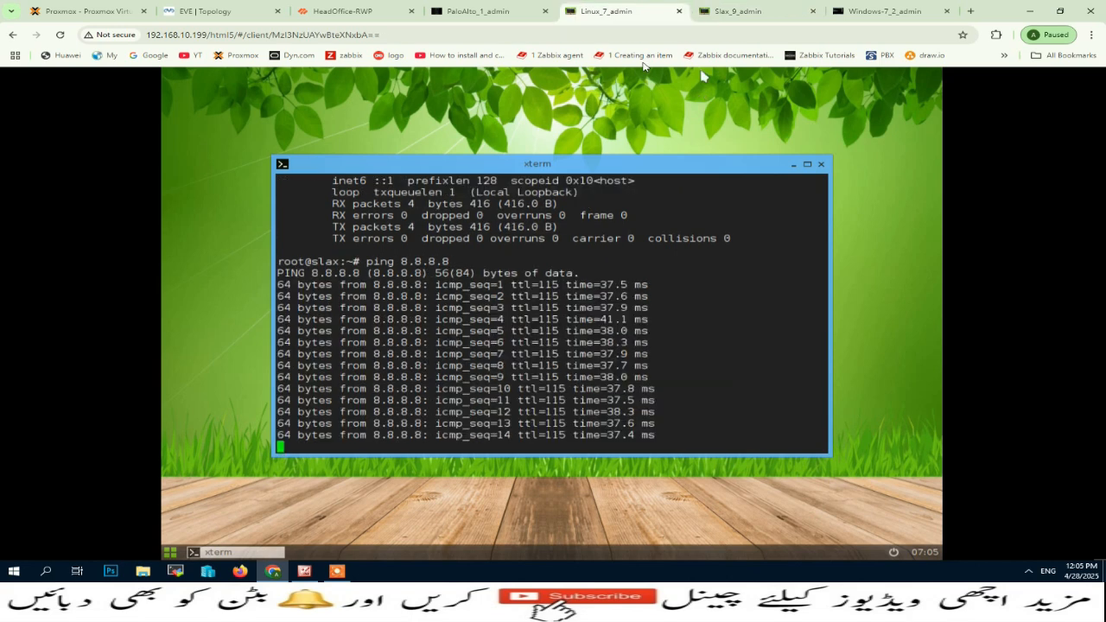
pyautogui.click(730, 11)
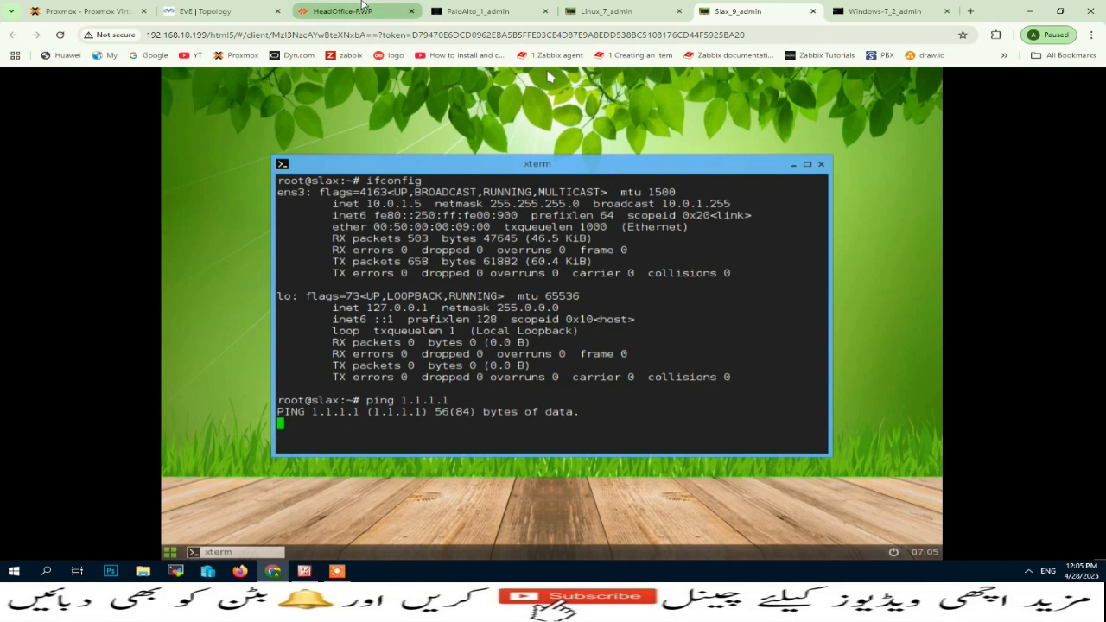
# List the active sessions in the Palo Alto console with show session all, and check them in the web interface's Session Browser.
pyautogui.click(471, 11)
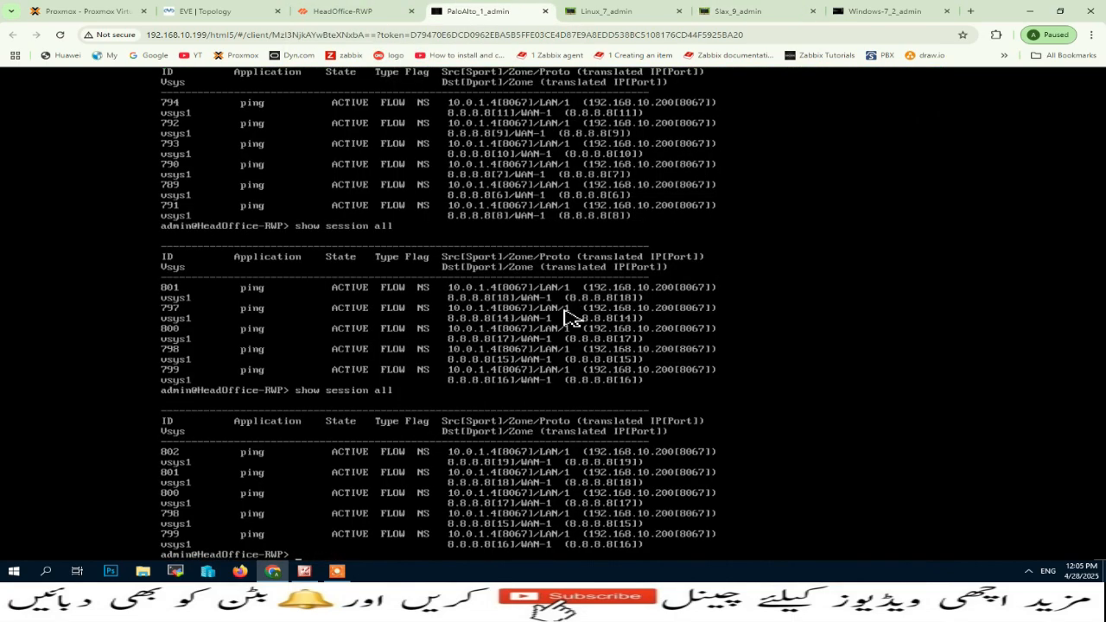
pyautogui.press('Return')
pyautogui.press('Return')
pyautogui.press('Return')
pyautogui.press('Return')
pyautogui.press('Return')
pyautogui.press('Return')
pyautogui.press('Return')
pyautogui.press('Return')
pyautogui.press('Return')
pyautogui.press('Return')
pyautogui.press('Return')
pyautogui.press('Return')
pyautogui.press('Return')
pyautogui.press('Return')
pyautogui.press('Return')
pyautogui.press('Return')
pyautogui.press('Return')
pyautogui.press('Return')
pyautogui.press('Return')
pyautogui.press('Return')
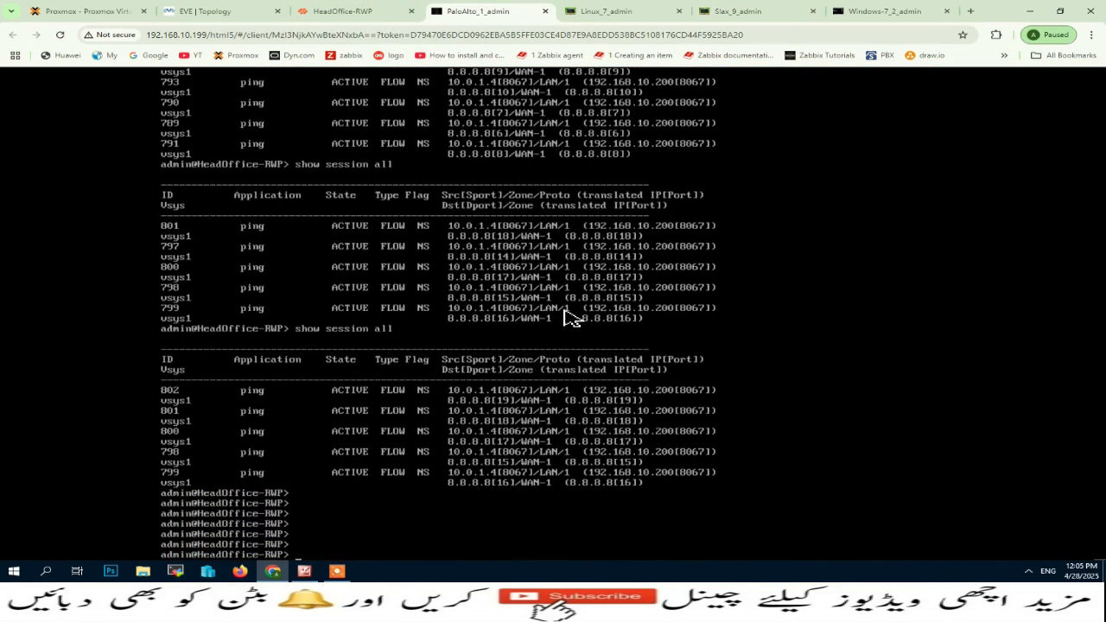
pyautogui.press('Return')
pyautogui.press('Return')
pyautogui.press('Return')
pyautogui.press('Return')
pyautogui.press('Return')
pyautogui.press('Up')
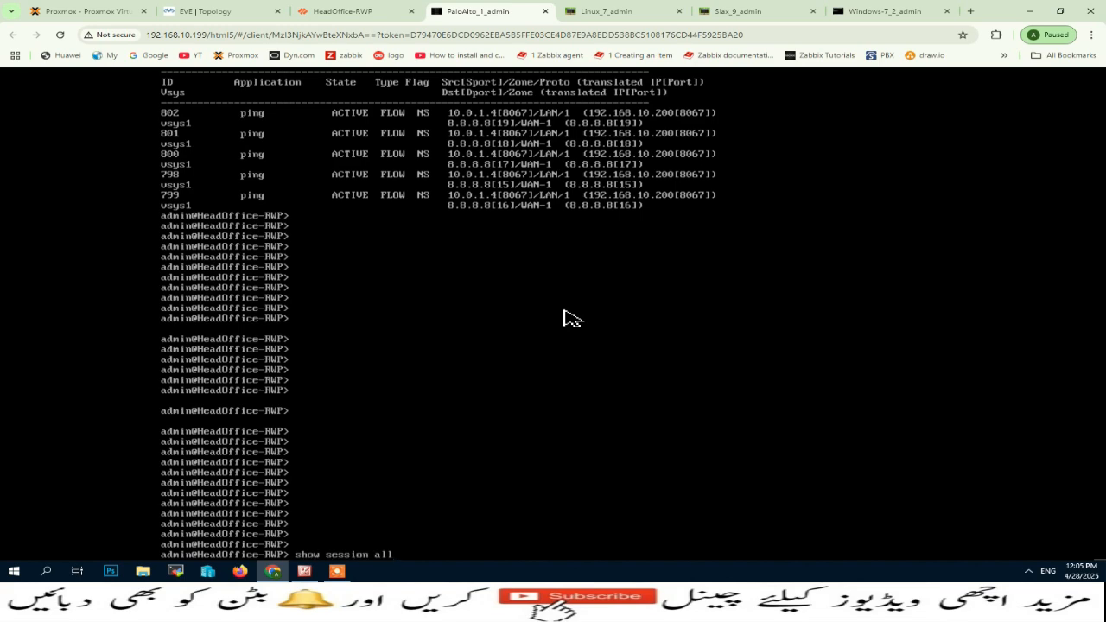
pyautogui.press('Return')
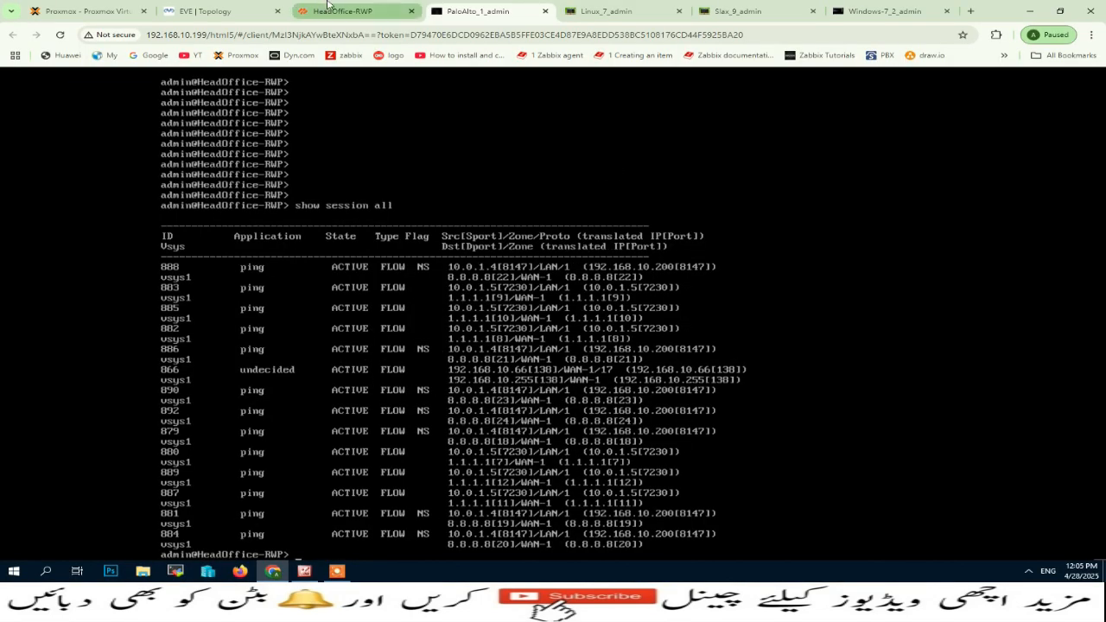
pyautogui.click(337, 9)
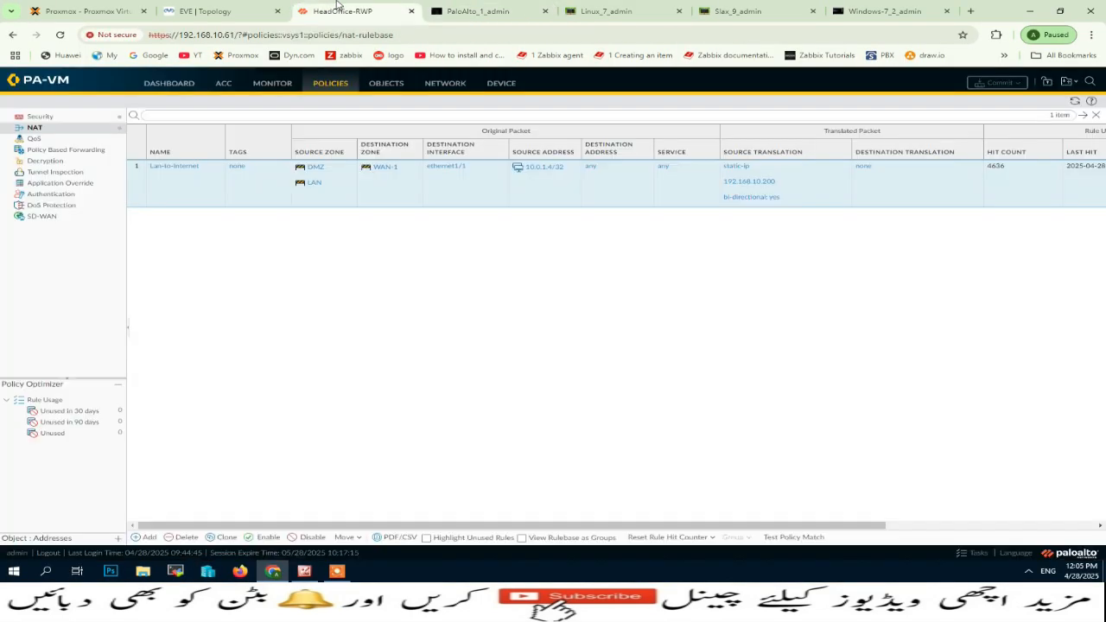
pyautogui.click(272, 83)
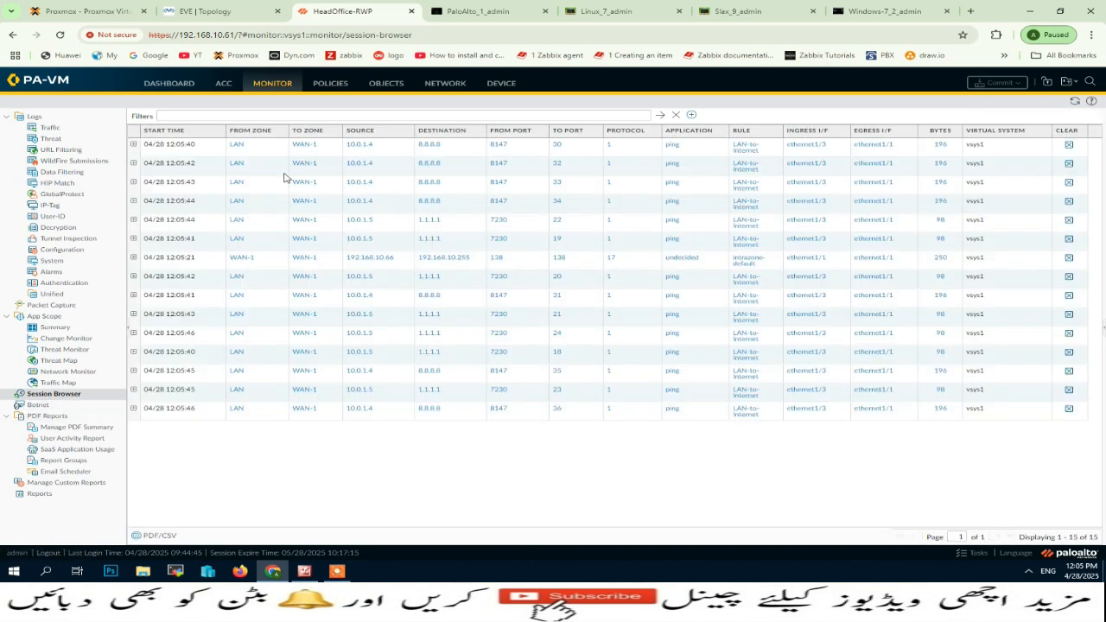
# Stop the running pings on the Slax and Linux machines.
pyautogui.click(739, 11)
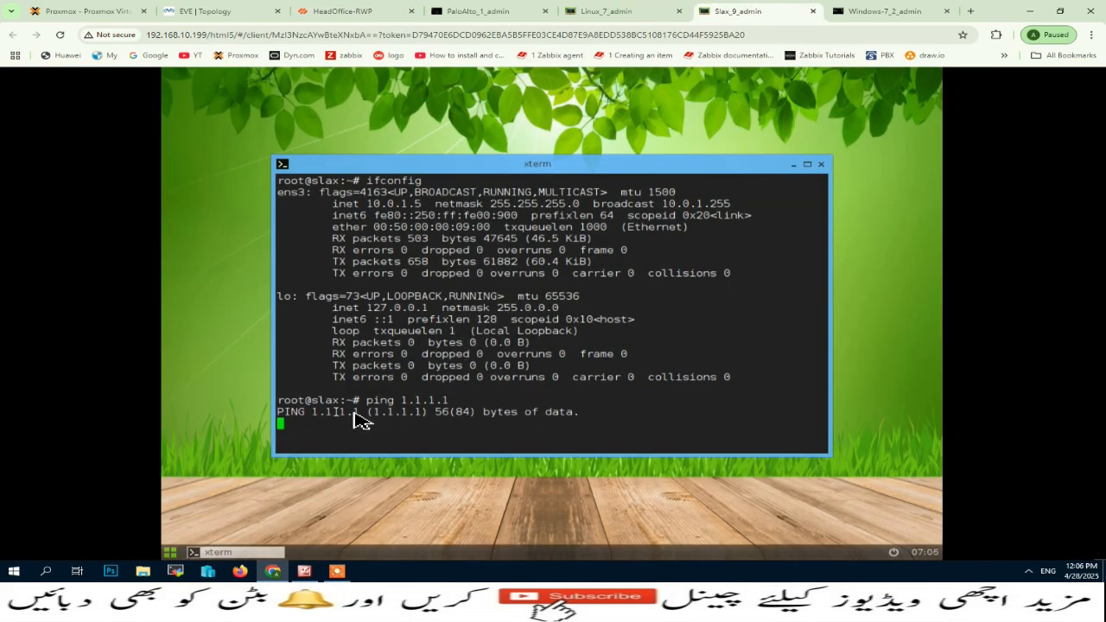
pyautogui.hotkey('ctrl', 'c')
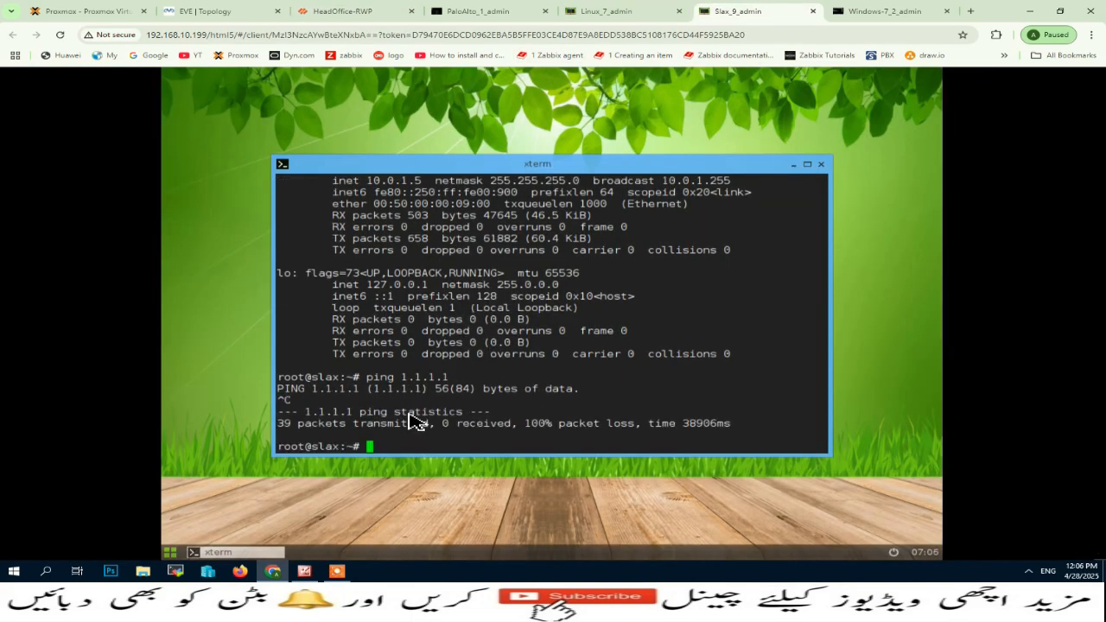
pyautogui.click(609, 10)
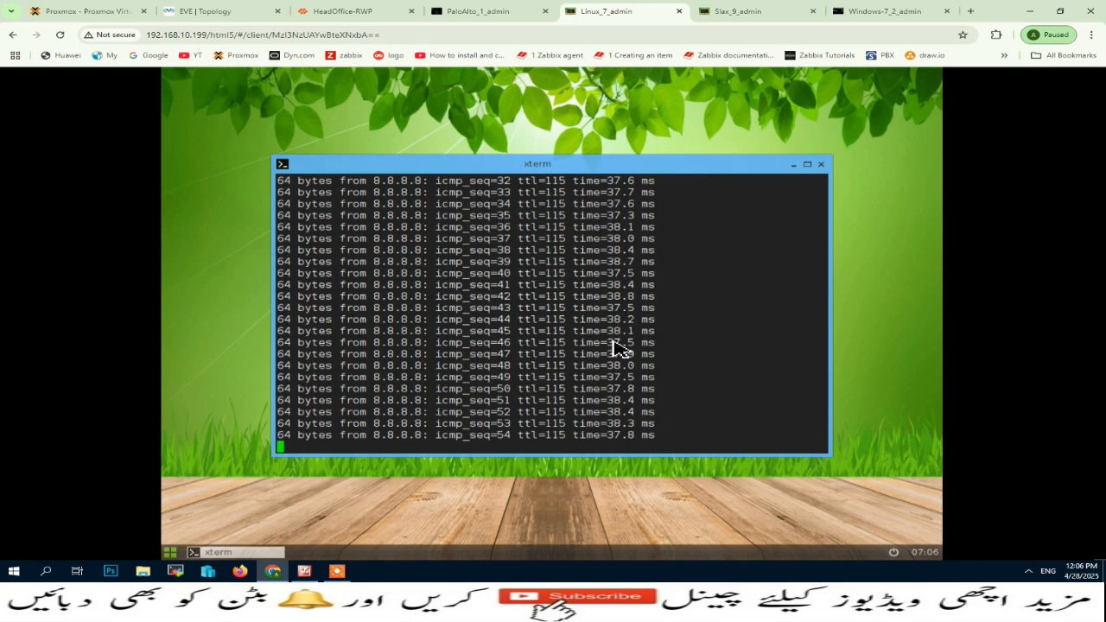
pyautogui.hotkey('ctrl', 'c')
# Clone the Lan-to-Internet NAT policy rule, placing the copy after the original rule.
pyautogui.click(342, 8)
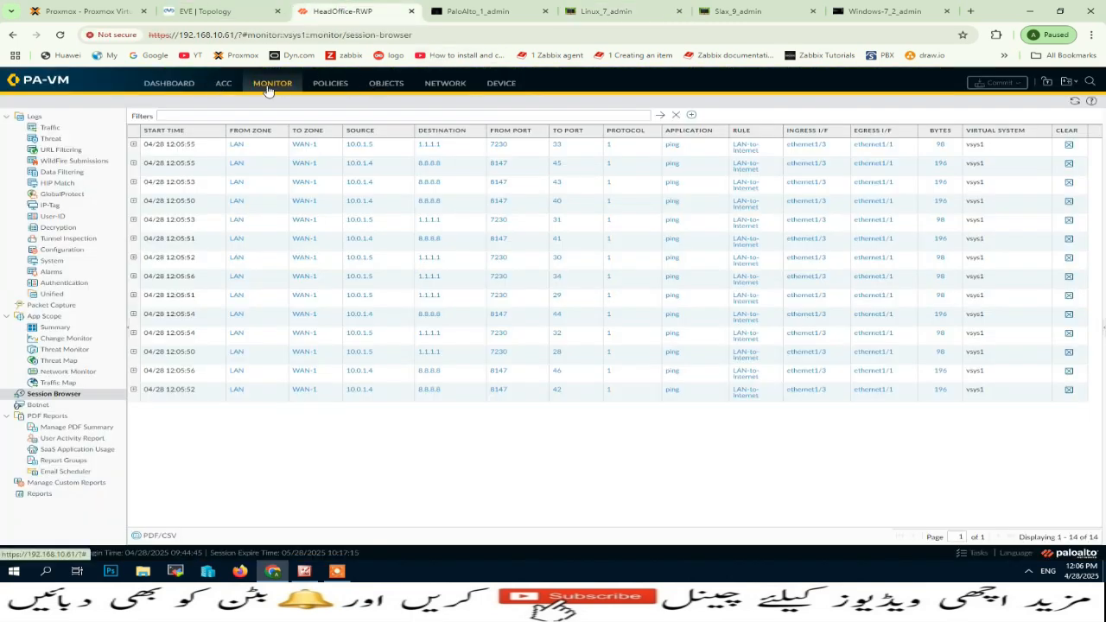
pyautogui.click(336, 89)
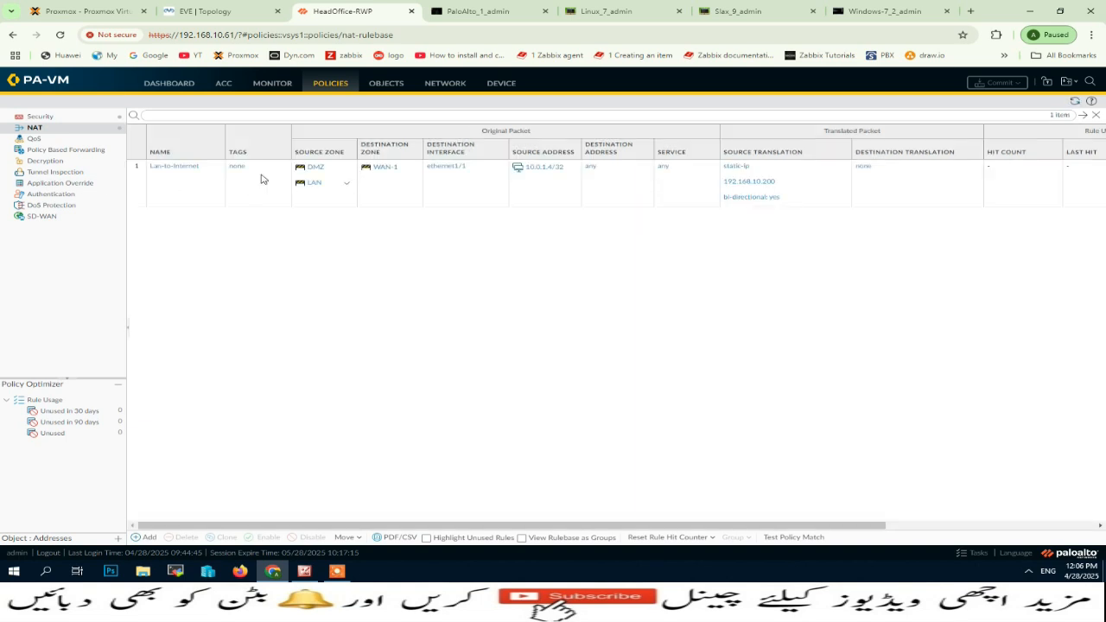
pyautogui.click(186, 186)
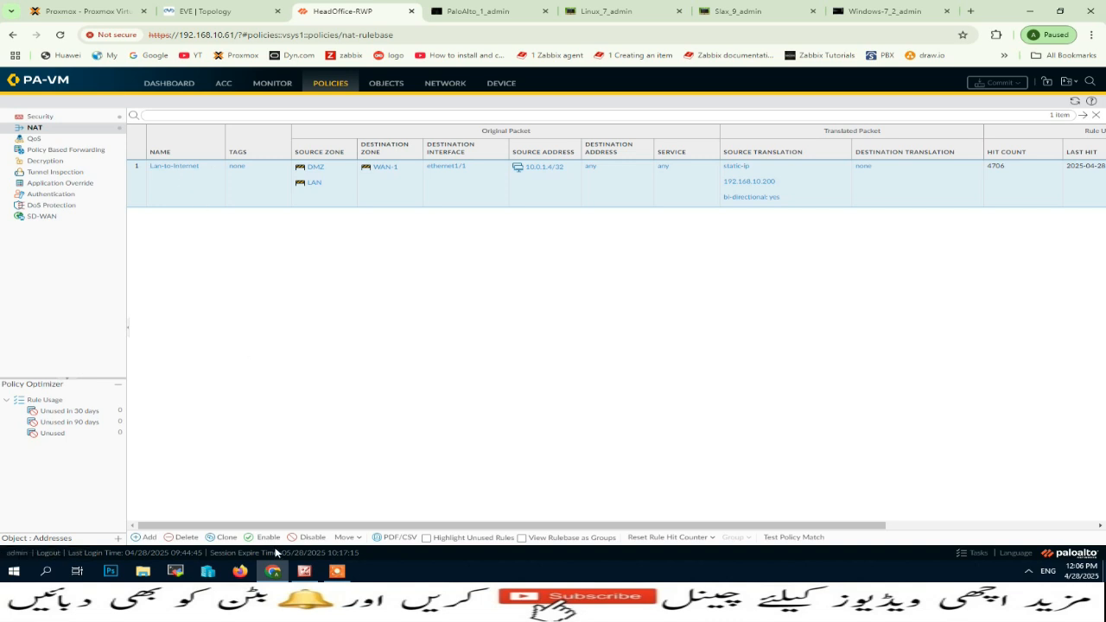
pyautogui.click(226, 537)
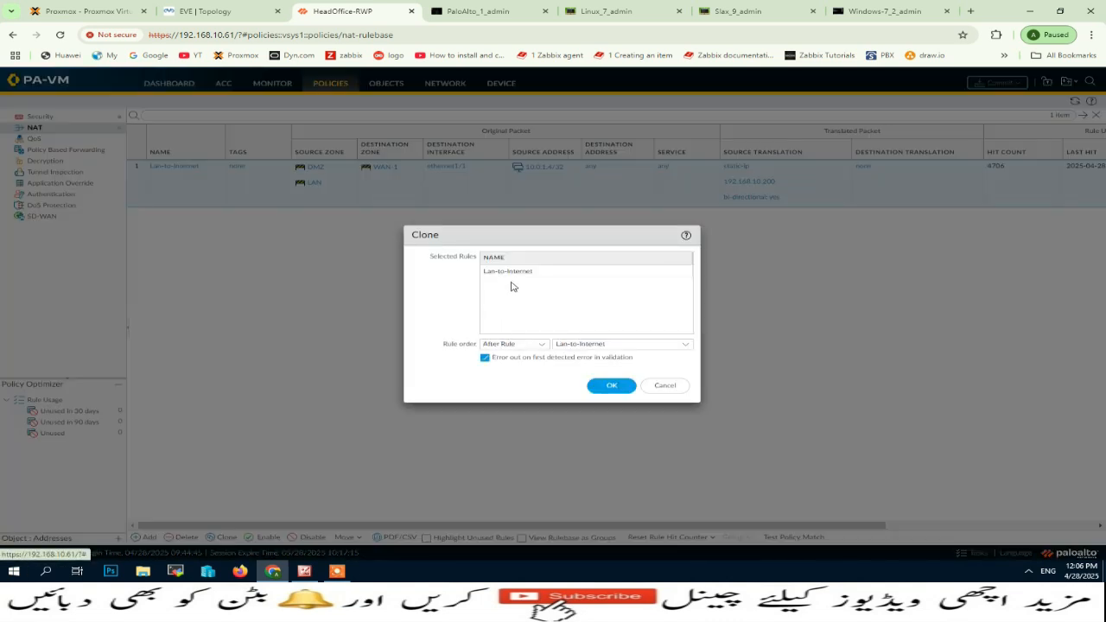
pyautogui.click(545, 274)
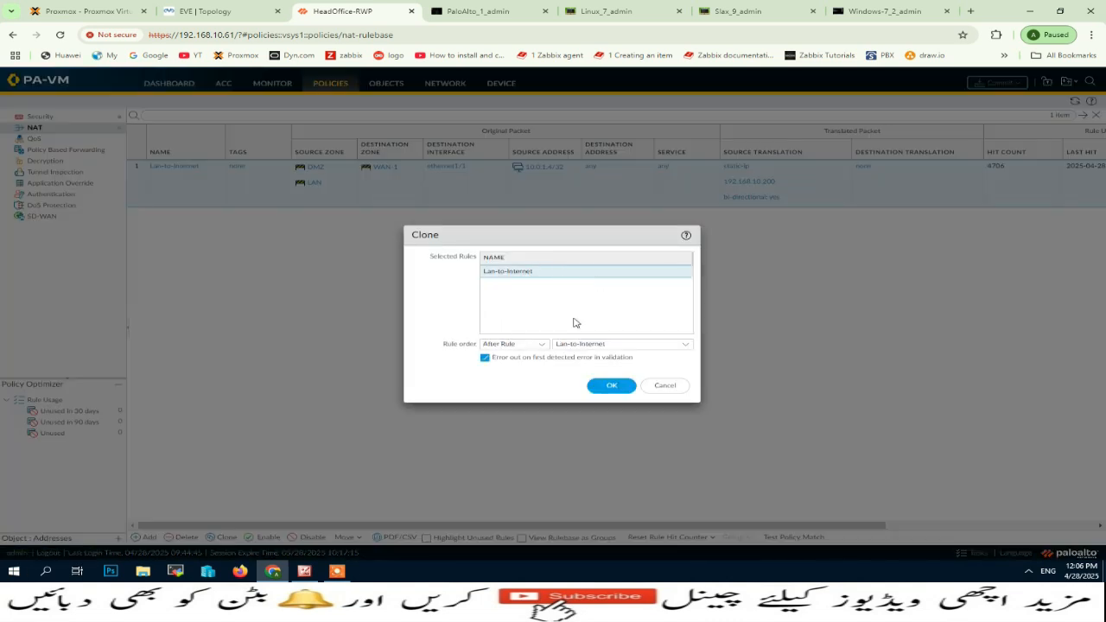
pyautogui.click(601, 384)
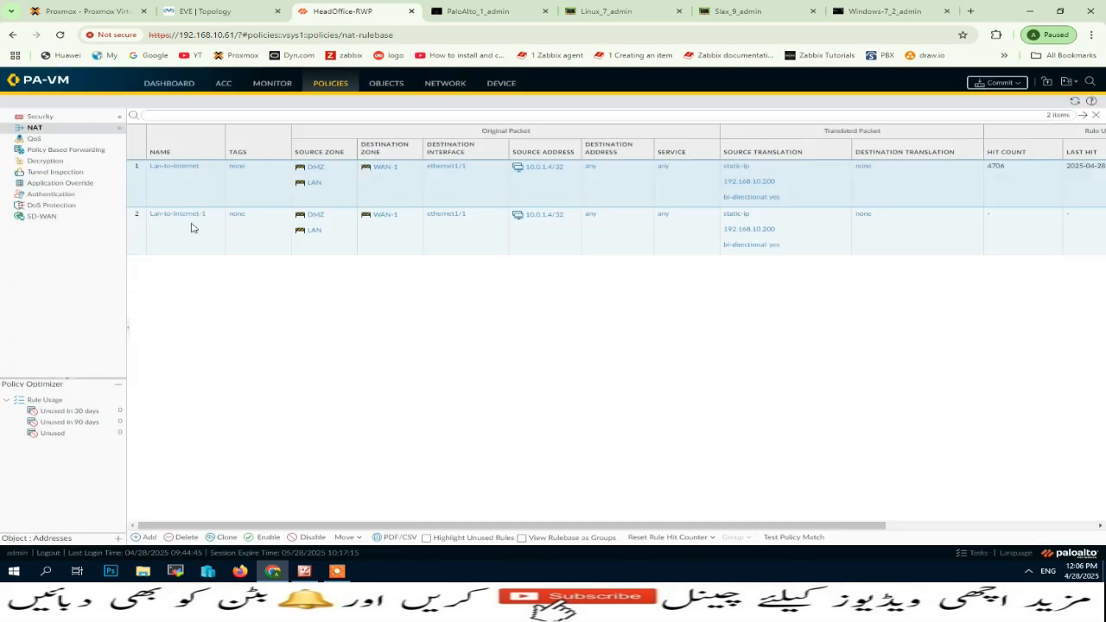
# Set the source address of the cloned Lan-to-Internet-1 NAT rule to 10.0.1.5/32.
pyautogui.click(190, 213)
pyautogui.click(398, 241)
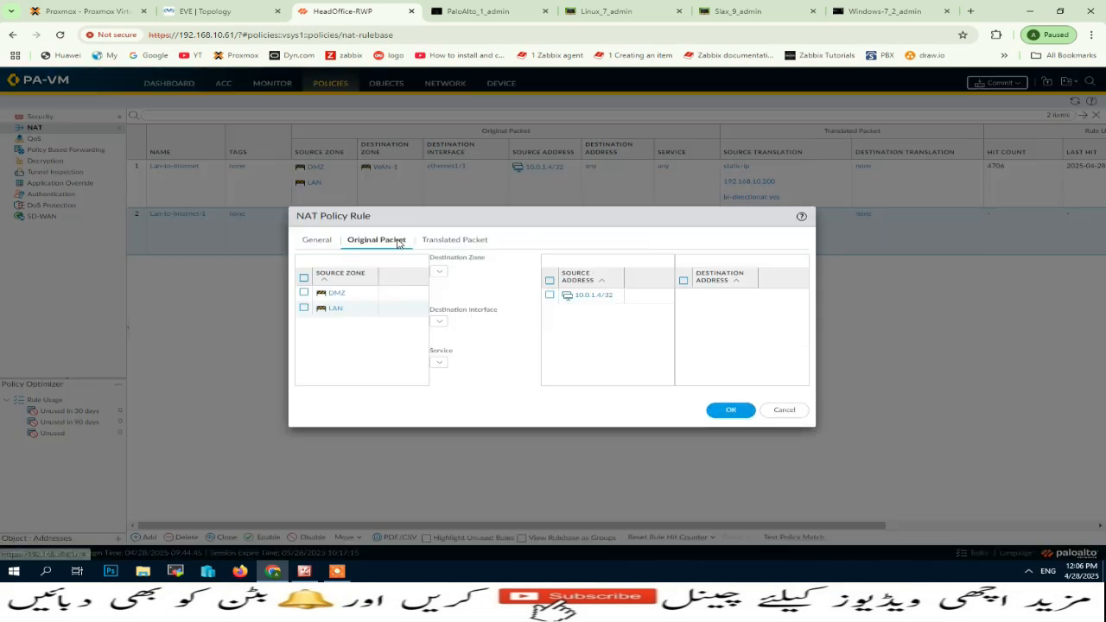
pyautogui.click(610, 291)
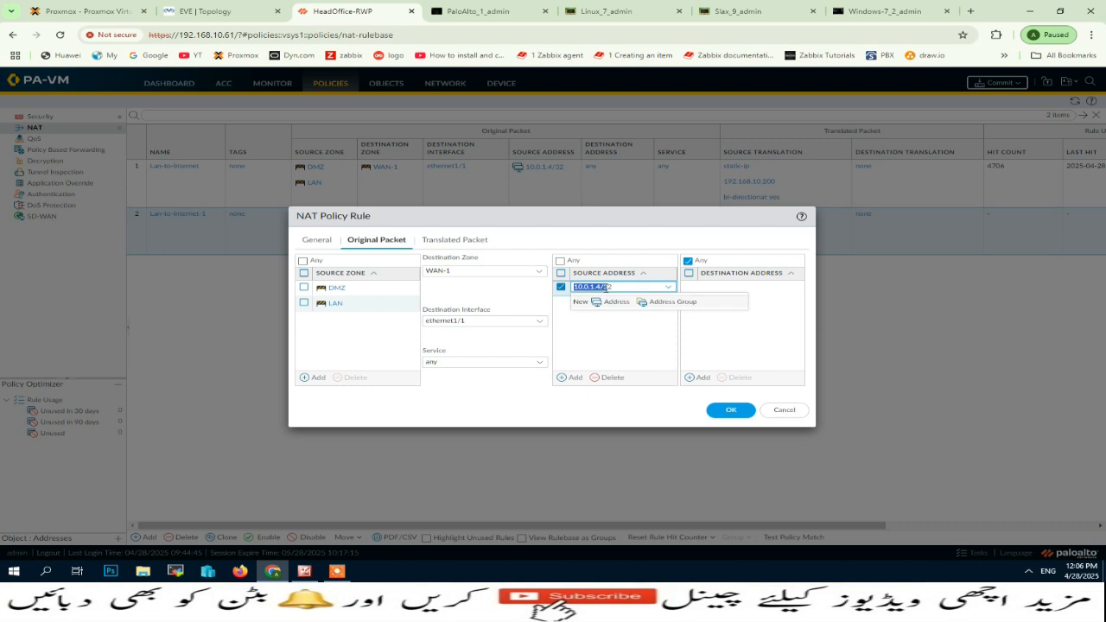
pyautogui.click(603, 286)
pyautogui.write('5')
pyautogui.click(730, 411)
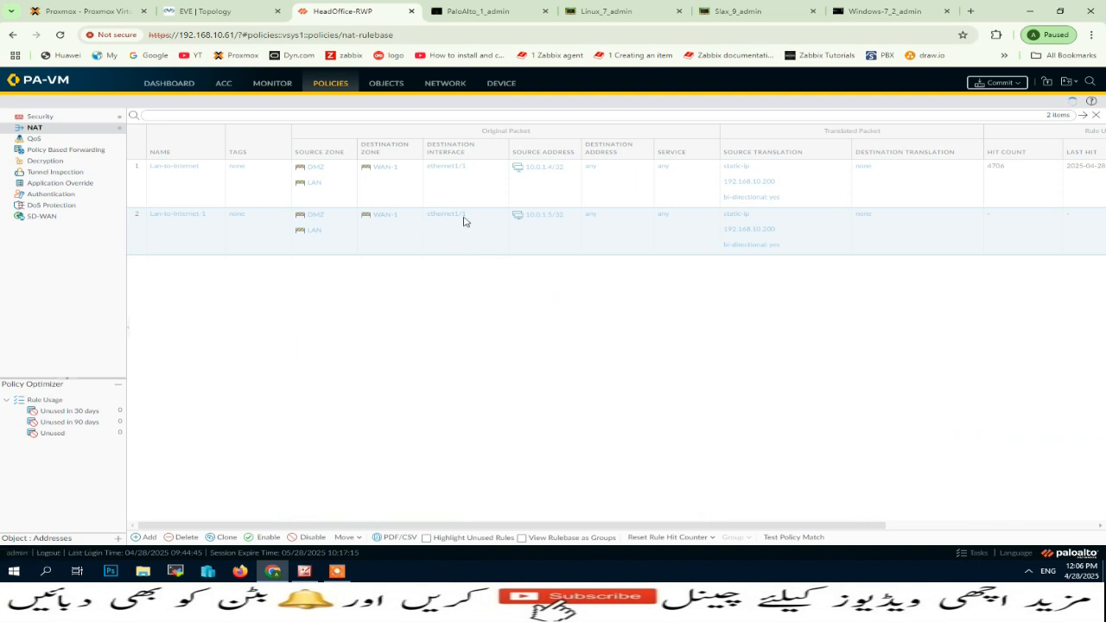
# Set the static translated address of the Lan-to-Internet-1 NAT rule to 192.168.10.150.
pyautogui.click(186, 213)
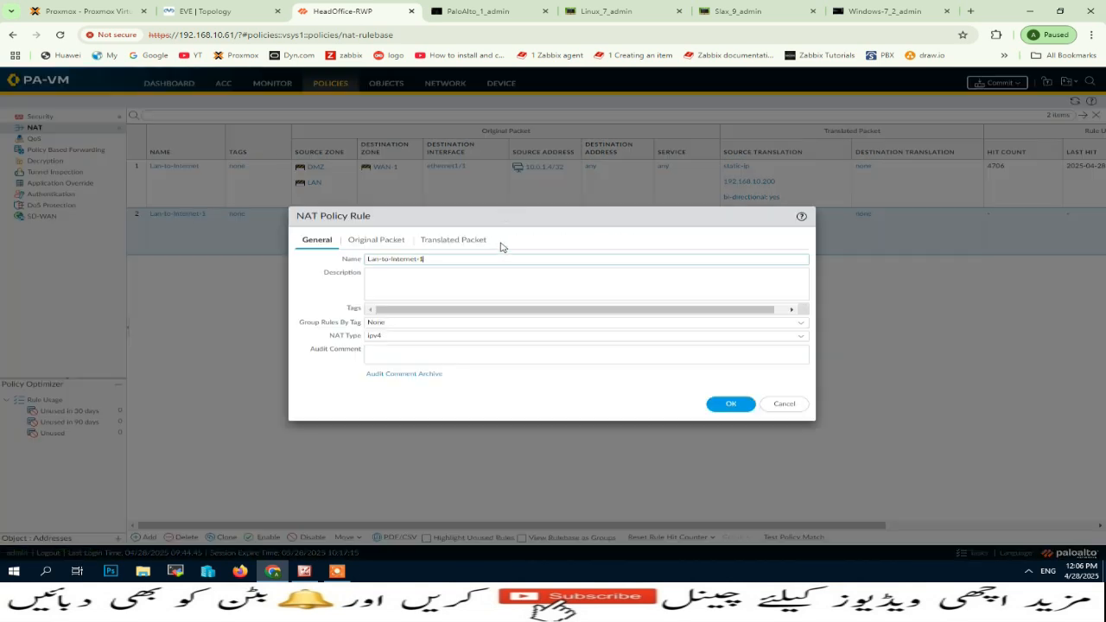
pyautogui.click(443, 245)
pyautogui.click(449, 285)
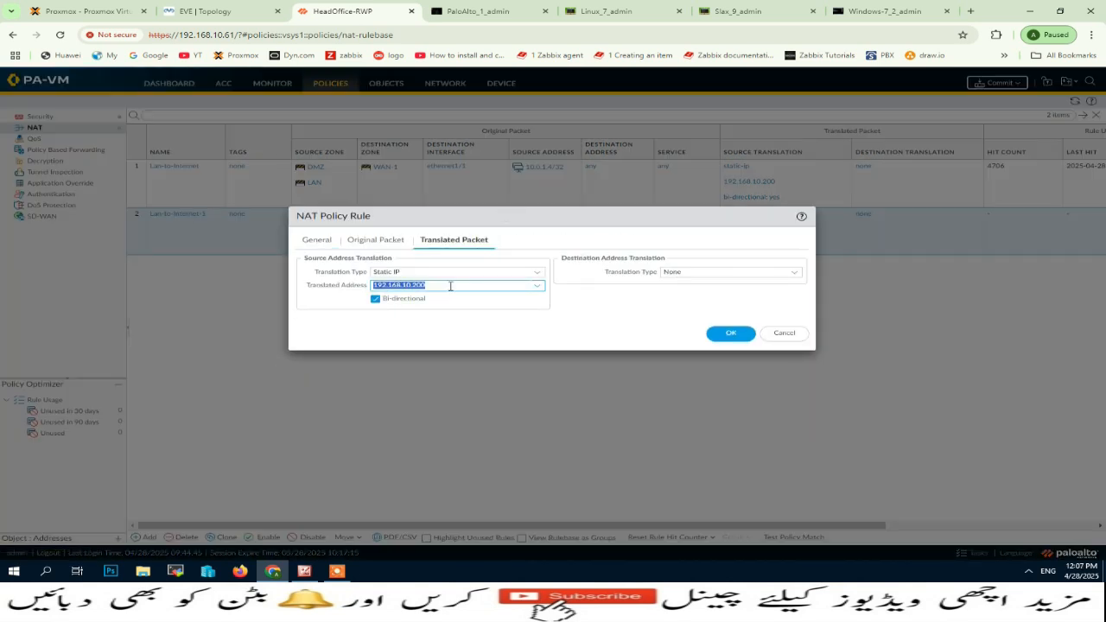
pyautogui.click(456, 287)
pyautogui.write('15')
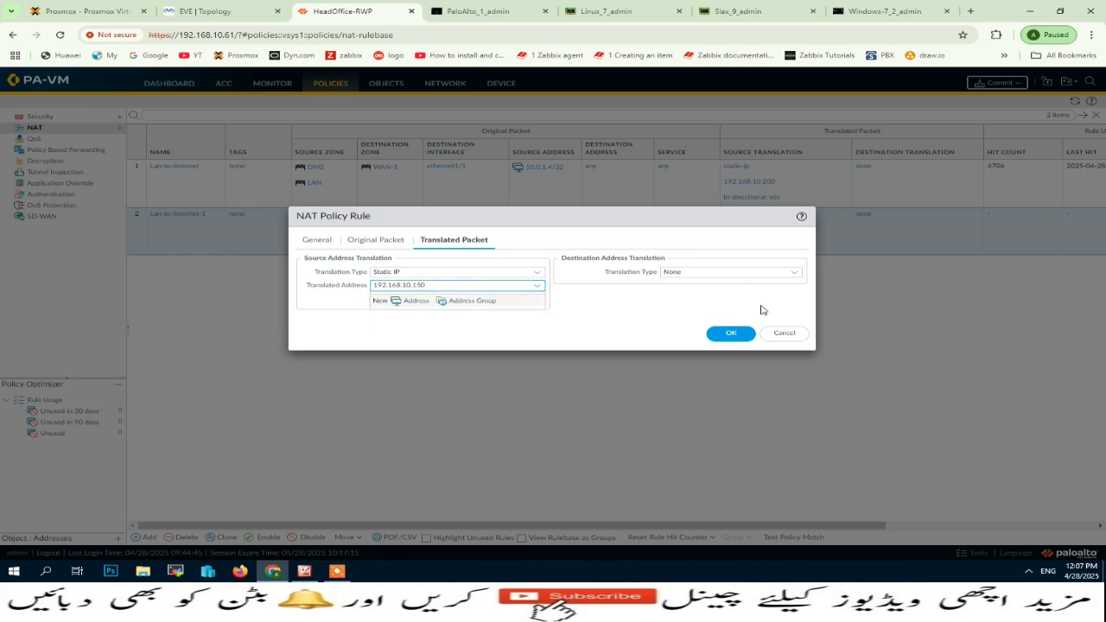
pyautogui.click(730, 334)
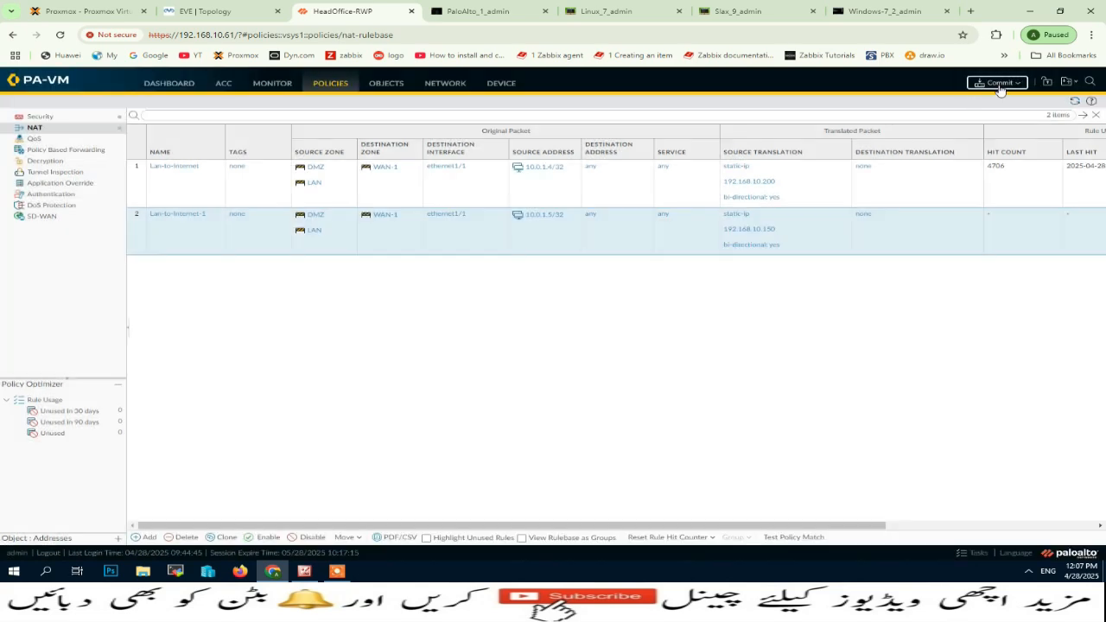
# Commit all pending changes to the firewall and close the commit status.
pyautogui.click(999, 83)
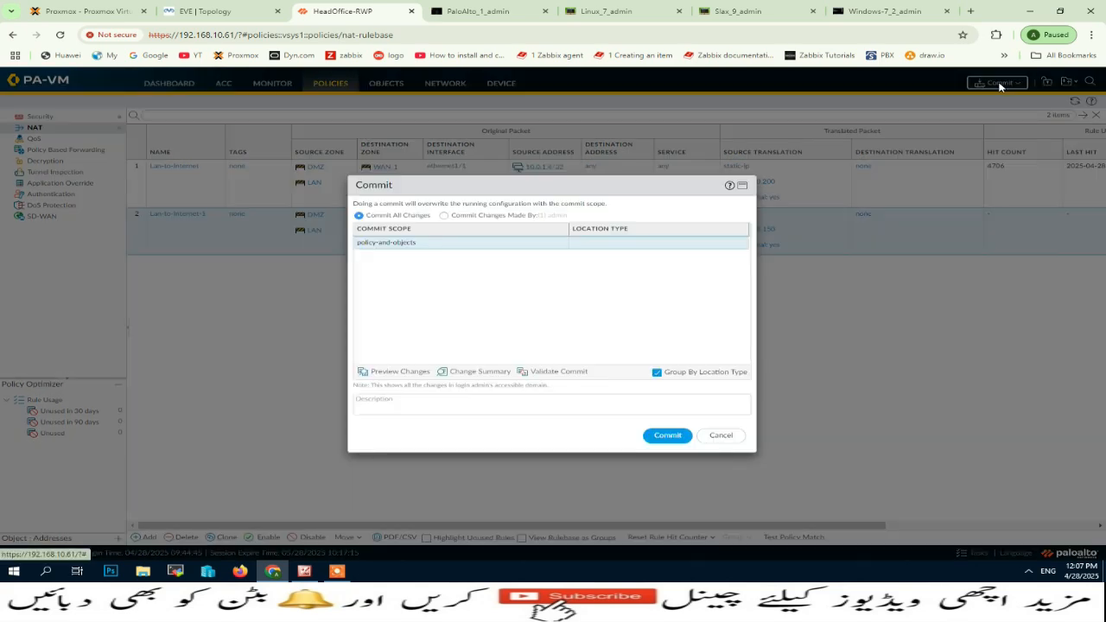
pyautogui.click(671, 437)
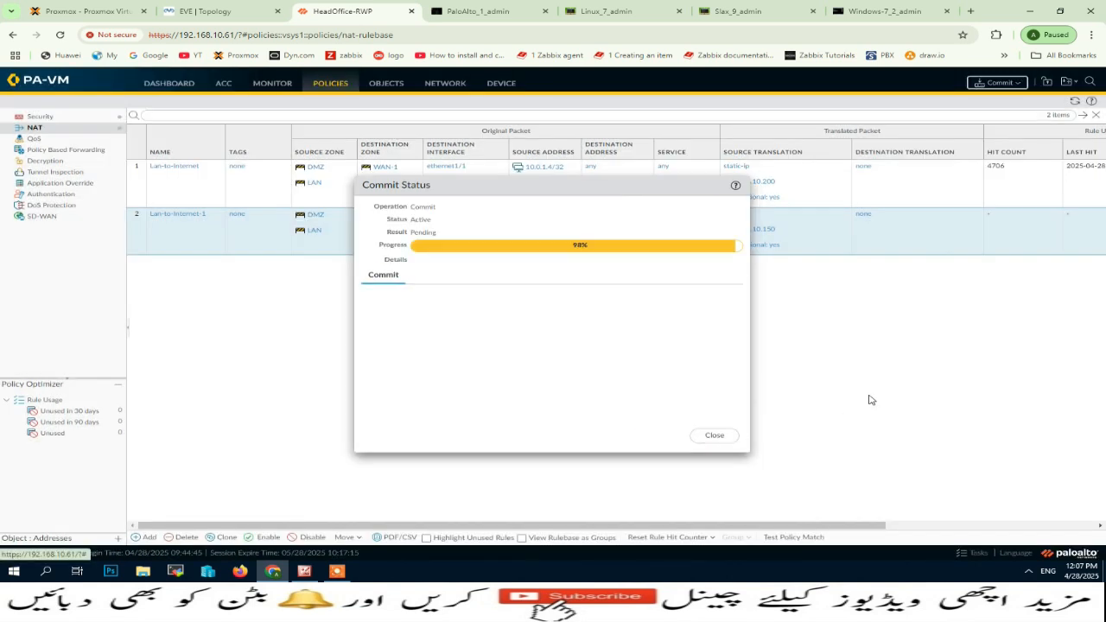
pyautogui.click(723, 436)
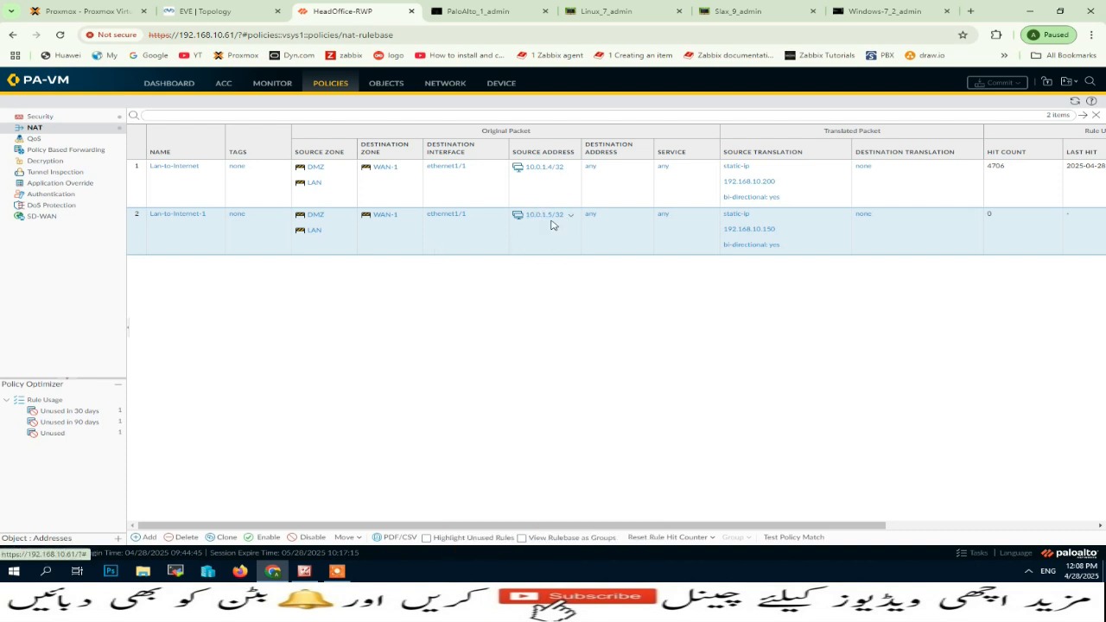
# Test internet access from the Slax machine with ping 1.1.1.1, and stop the ping.
pyautogui.click(746, 11)
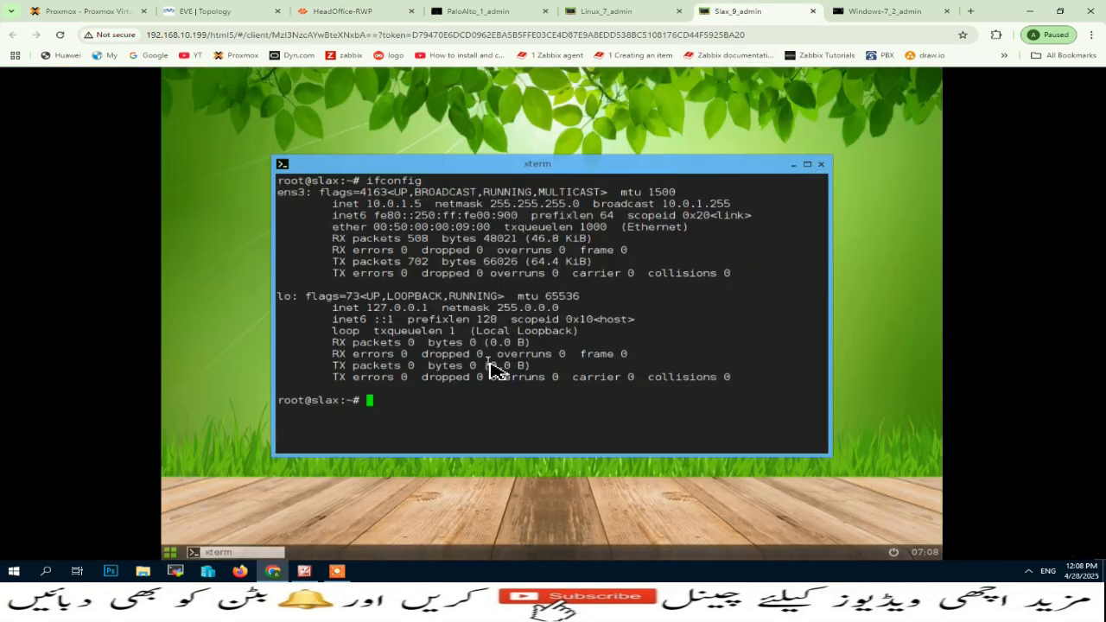
pyautogui.write('ping 1.1.1.1')
pyautogui.press('Return')
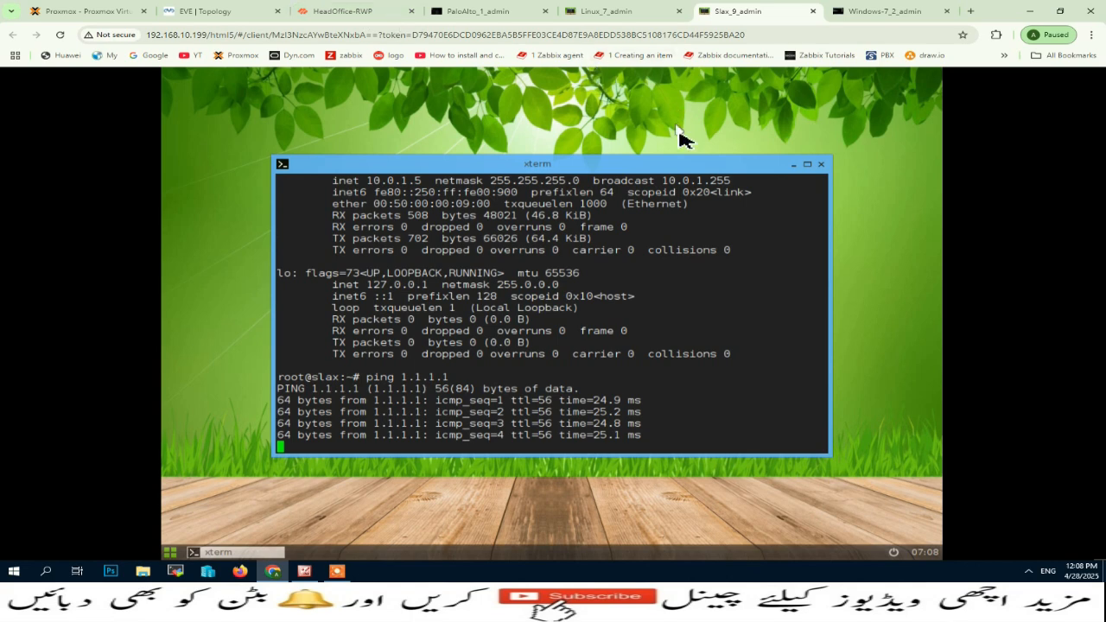
pyautogui.hotkey('ctrl', 'c')
# Compare the NAT rules with the EVE network topology, and review the translated packet settings of the Lan-to-Internet rule.
pyautogui.click(345, 11)
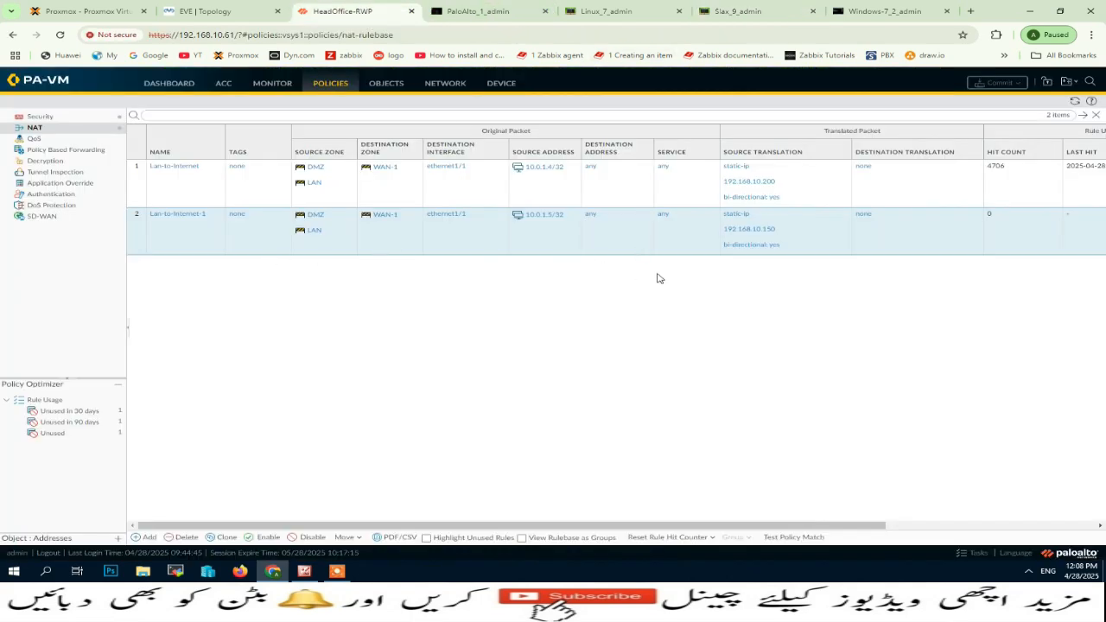
pyautogui.click(215, 14)
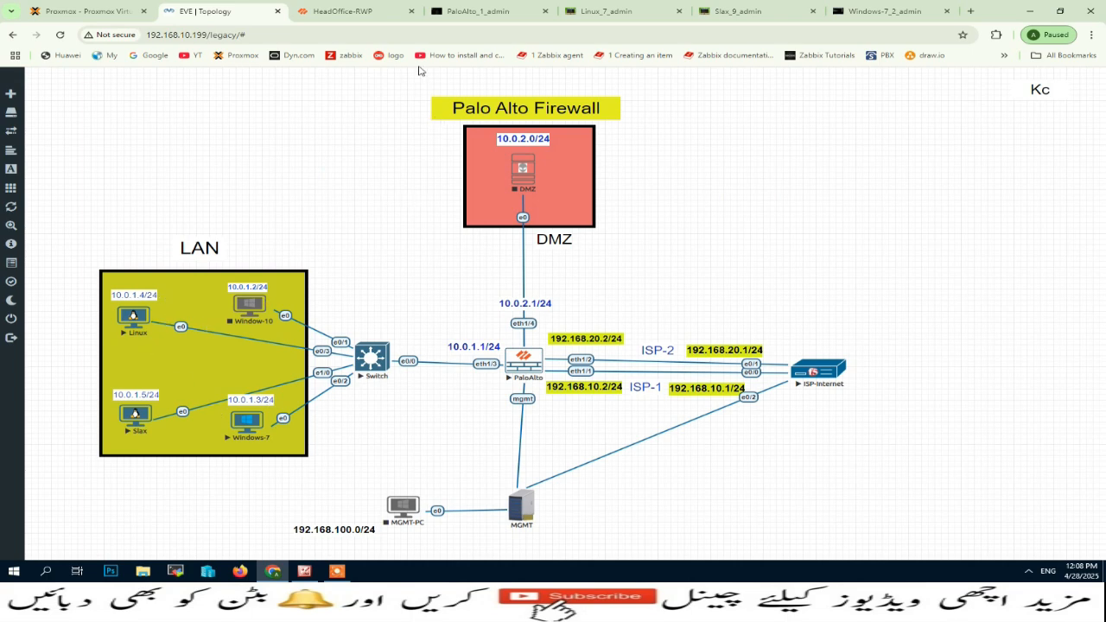
pyautogui.click(345, 11)
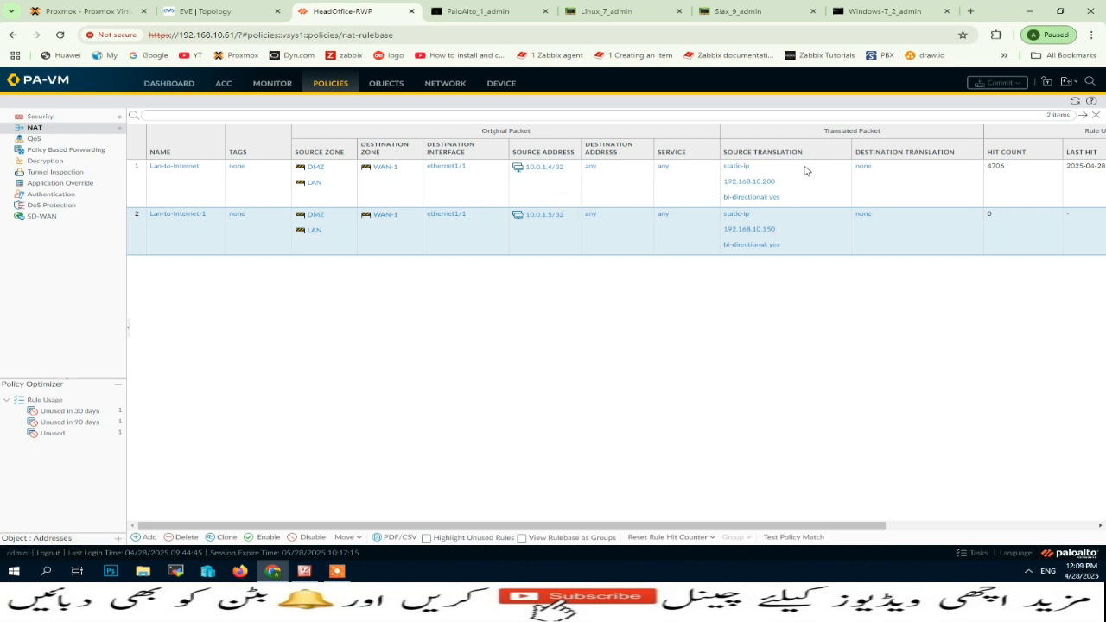
pyautogui.click(226, 11)
pyautogui.click(345, 11)
pyautogui.click(176, 165)
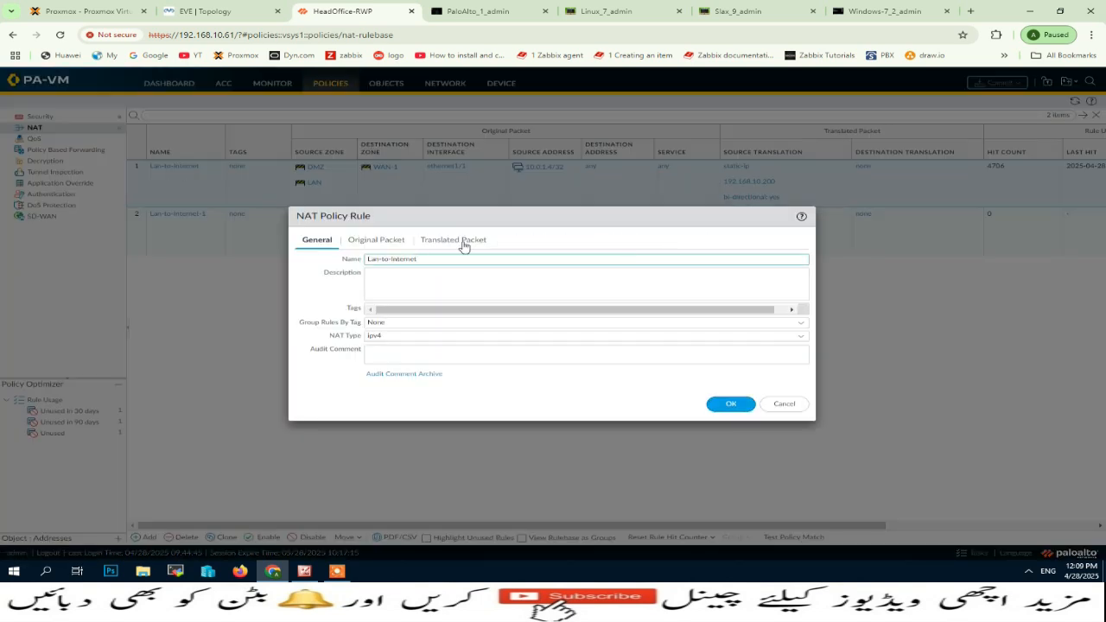
pyautogui.click(461, 242)
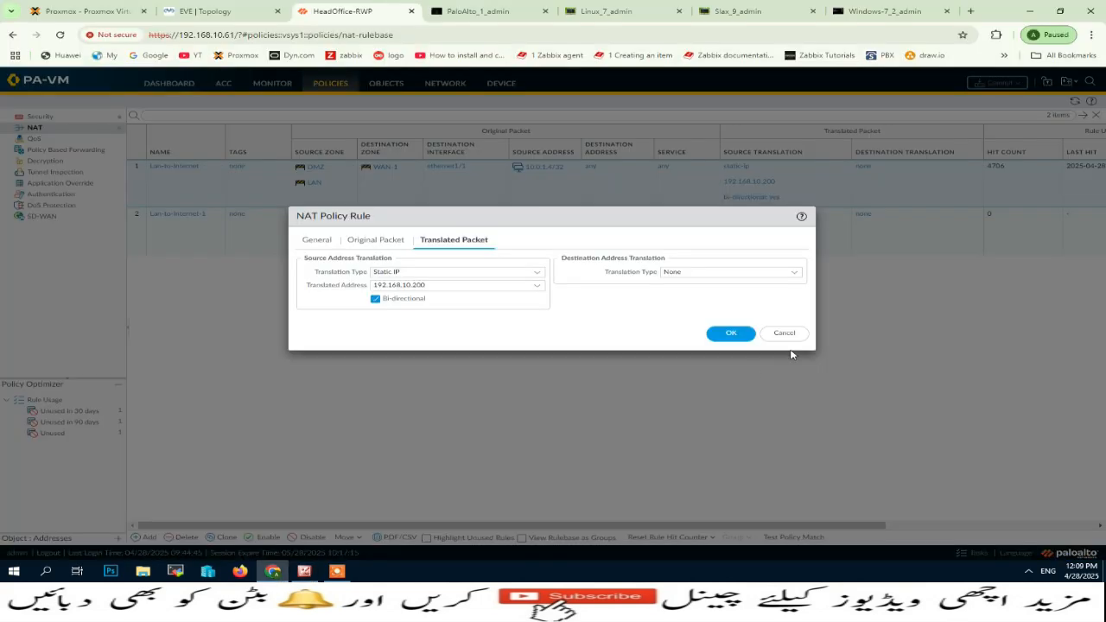
pyautogui.click(785, 333)
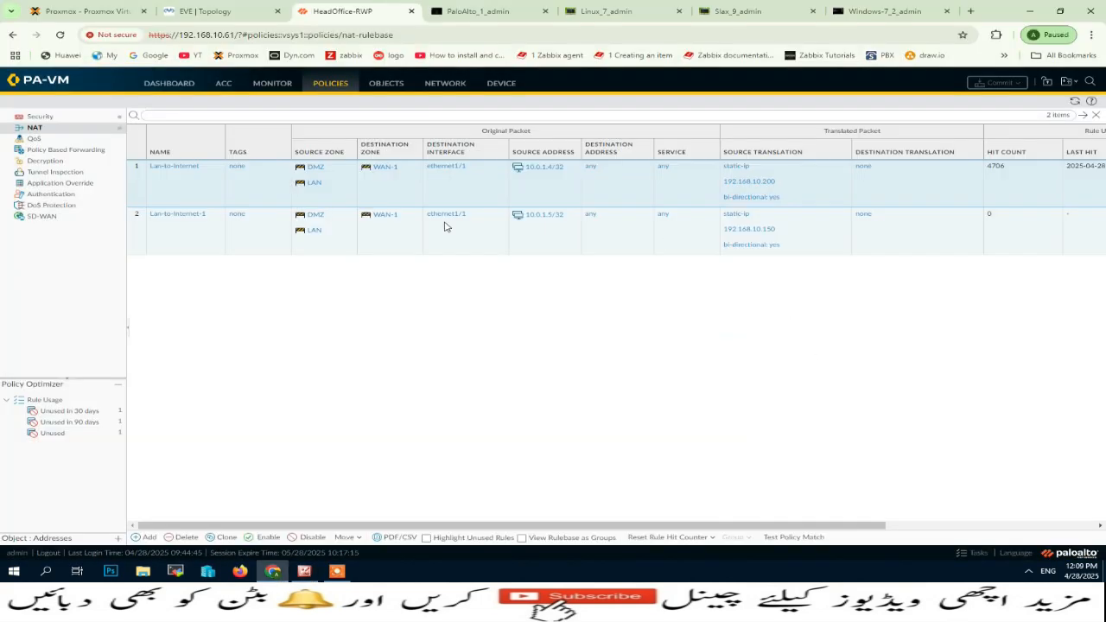
# Switch to Picture Manager and go back from the Static IP notes to the Lesson-14 title image.
pyautogui.click(304, 571)
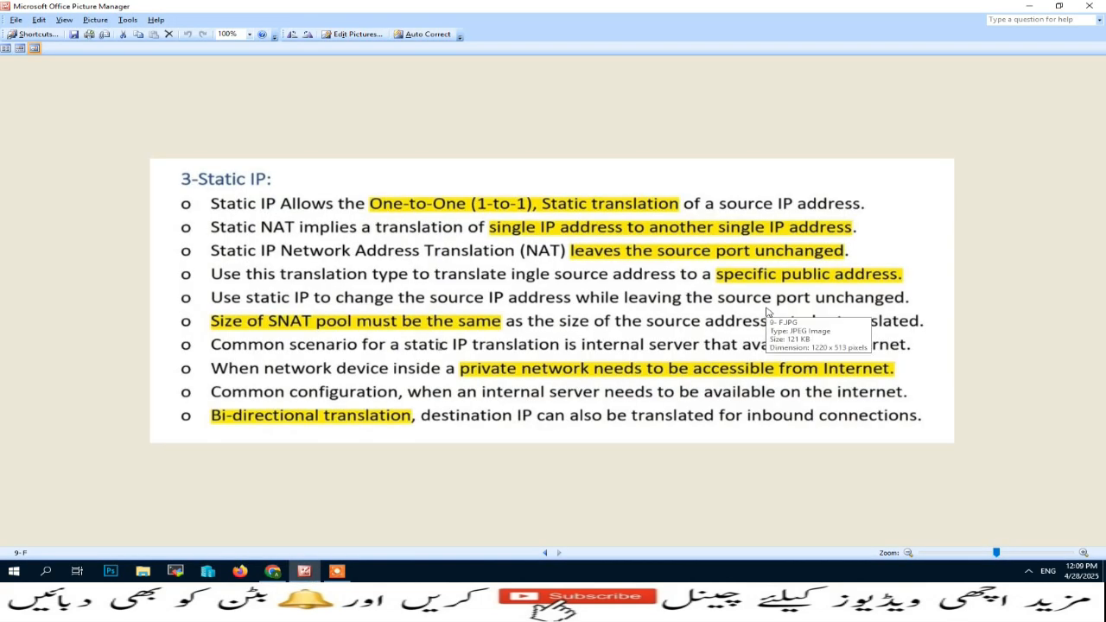
pyautogui.scroll(8, 766, 312)
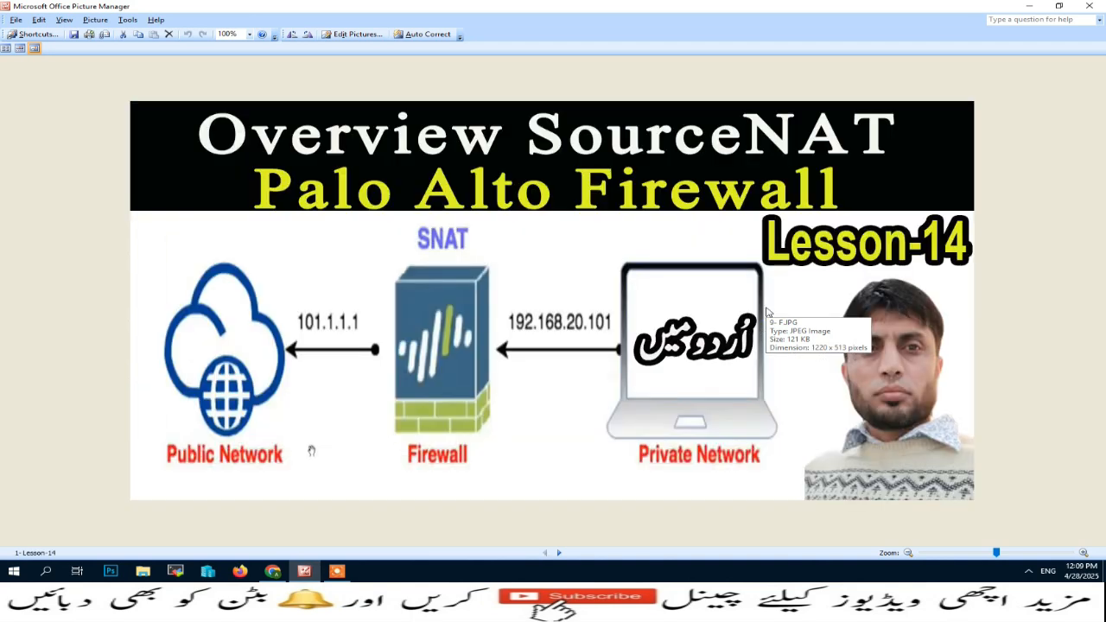